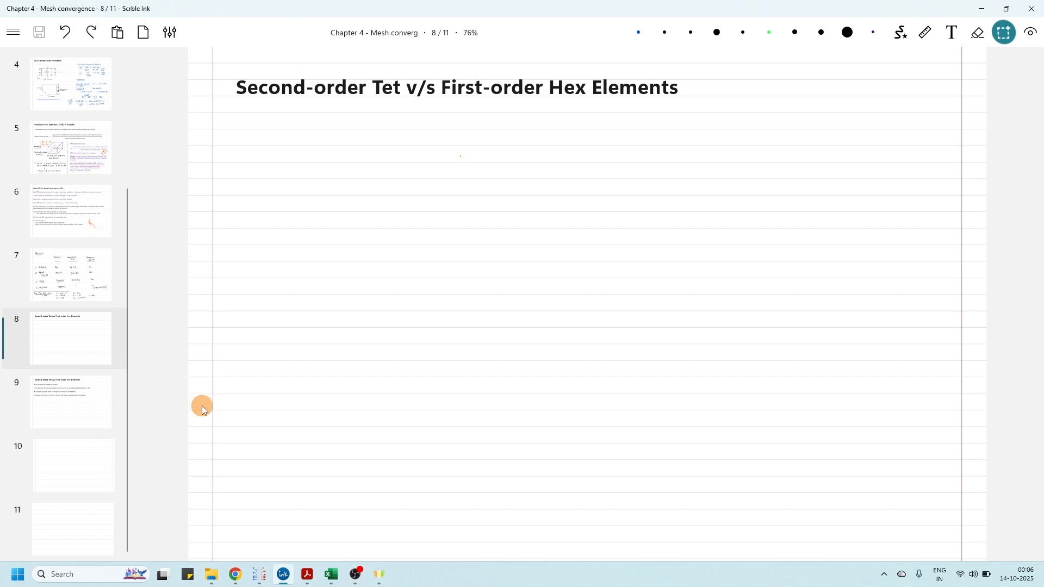
Step: Switch to PrePoMax and show the plate's tetrahedral mesh in front view
{"action": "left_click", "coordinate": [259, 574]}
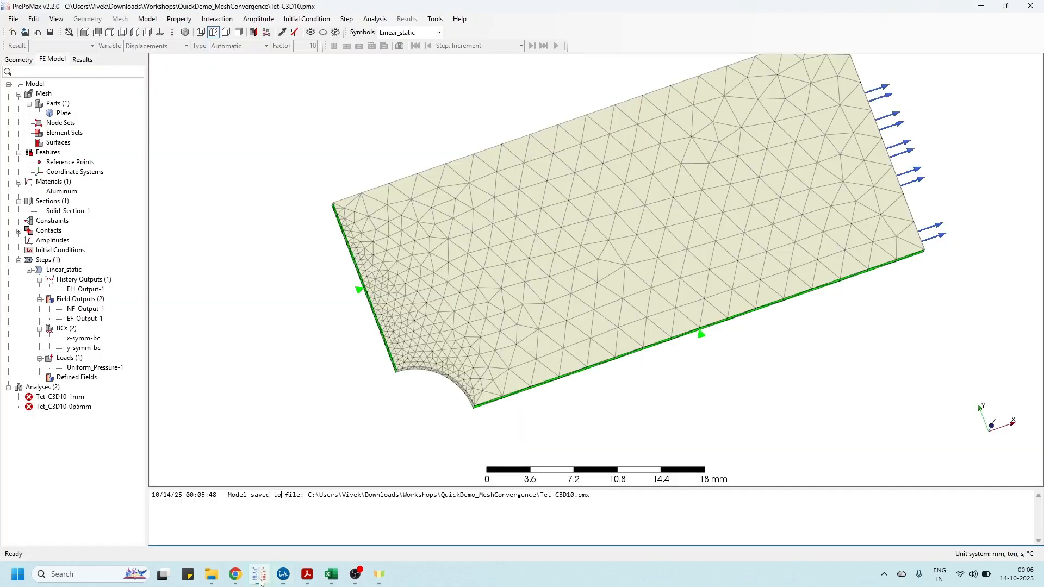
{"action": "left_click", "coordinate": [84, 32]}
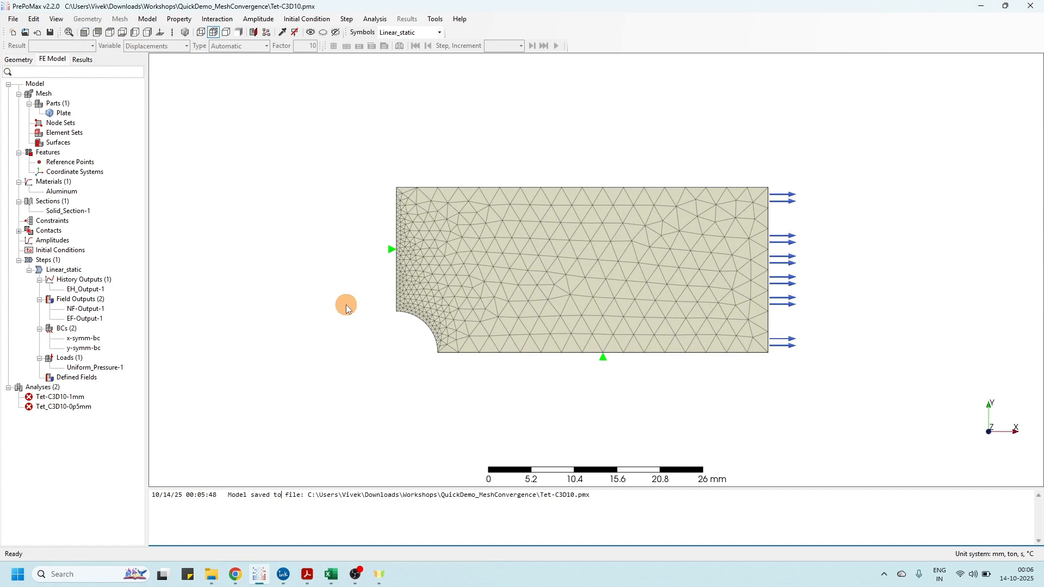
{"action": "scroll", "coordinate": [471, 333], "scroll_direction": "up", "scroll_amount": 2}
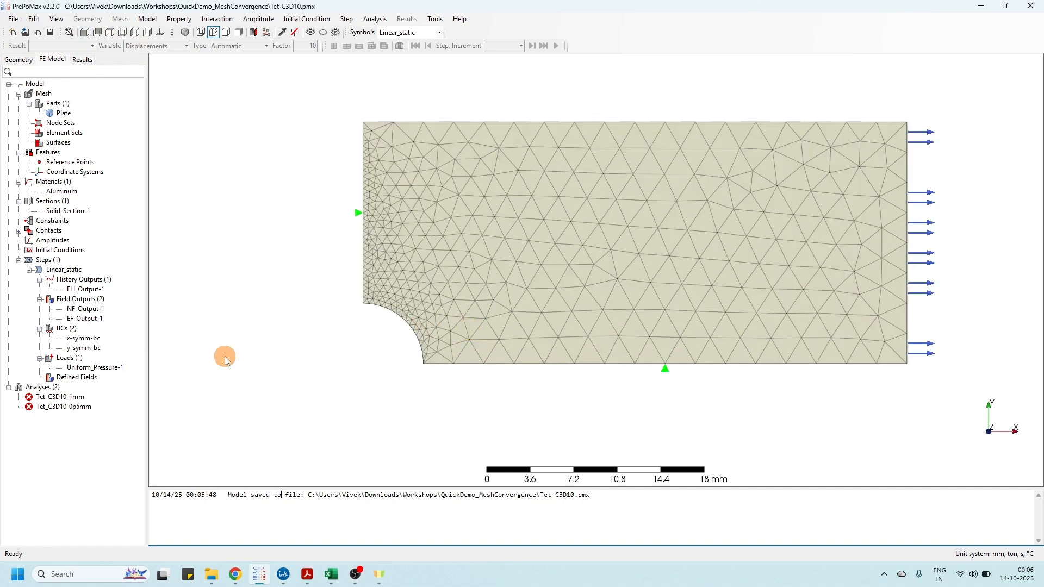
{"action": "scroll", "coordinate": [432, 302], "scroll_direction": "up", "scroll_amount": 2}
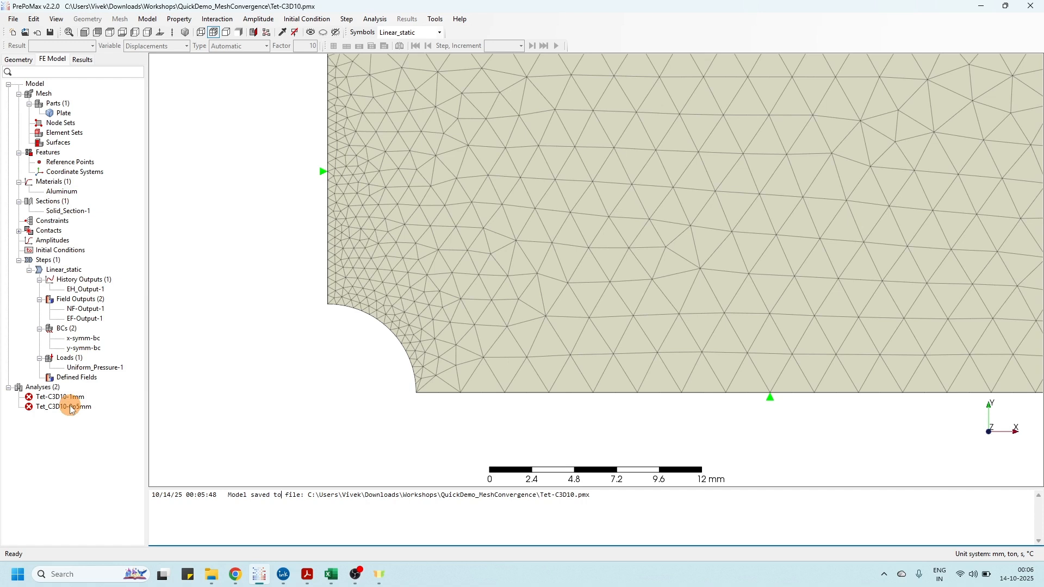
{"action": "scroll", "coordinate": [263, 377], "scroll_direction": "down", "scroll_amount": 1}
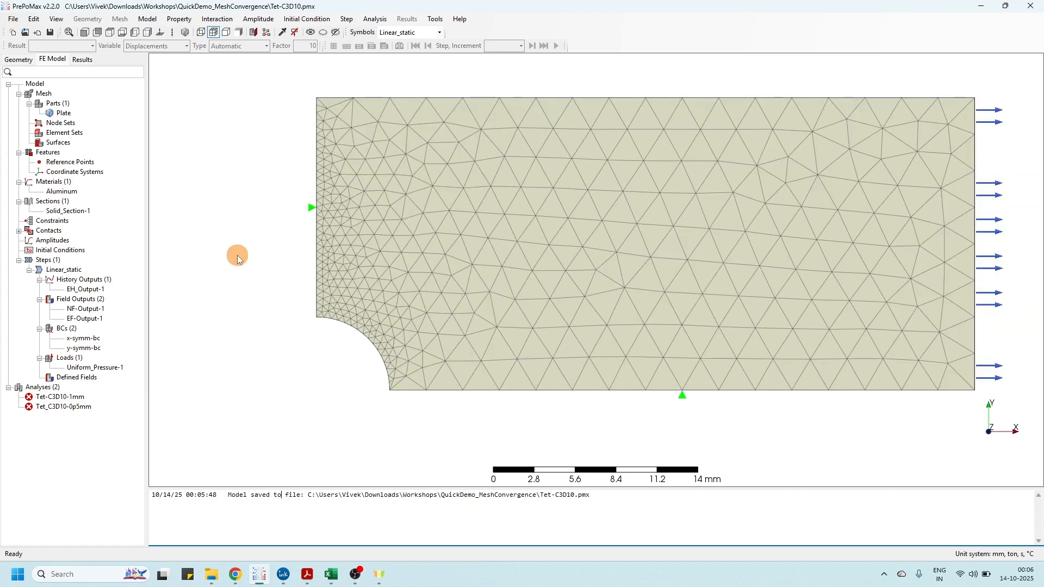
Step: Start the Element Quality check for the plate's mesh
{"action": "left_click", "coordinate": [148, 19]}
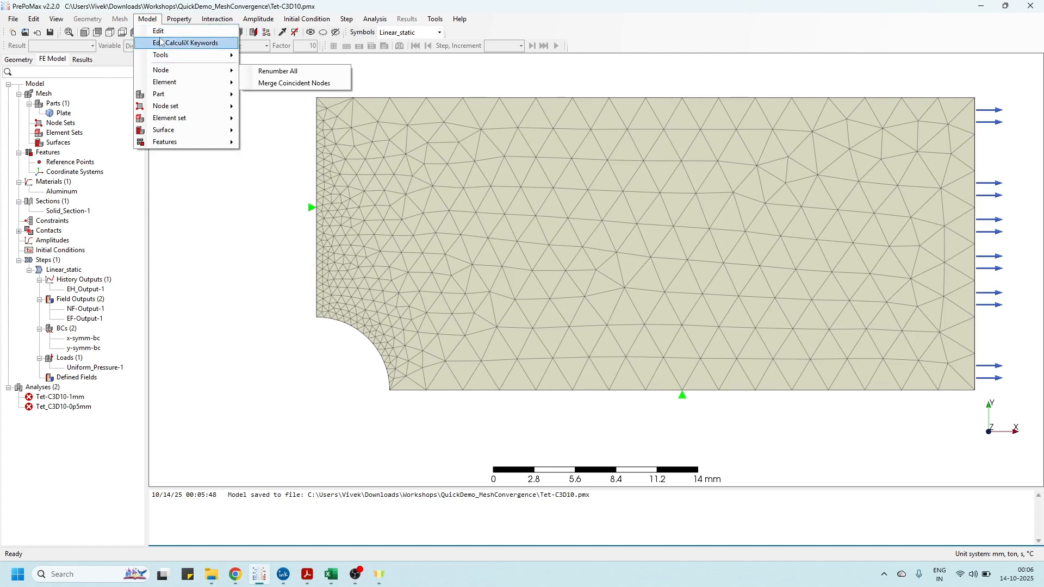
{"action": "mouse_move", "coordinate": [182, 98]}
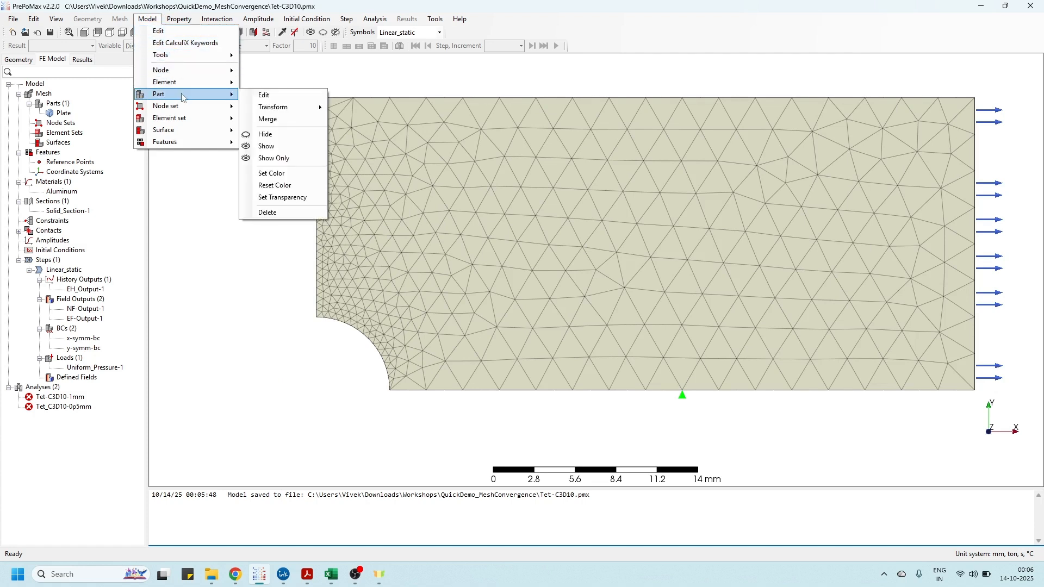
{"action": "left_click", "coordinate": [299, 379]}
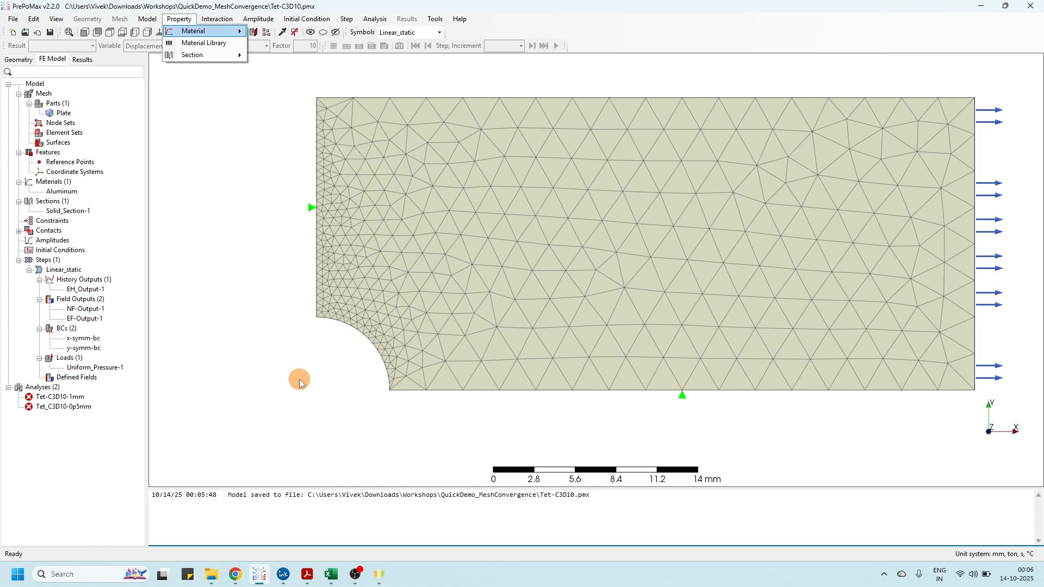
{"action": "left_click", "coordinate": [152, 20]}
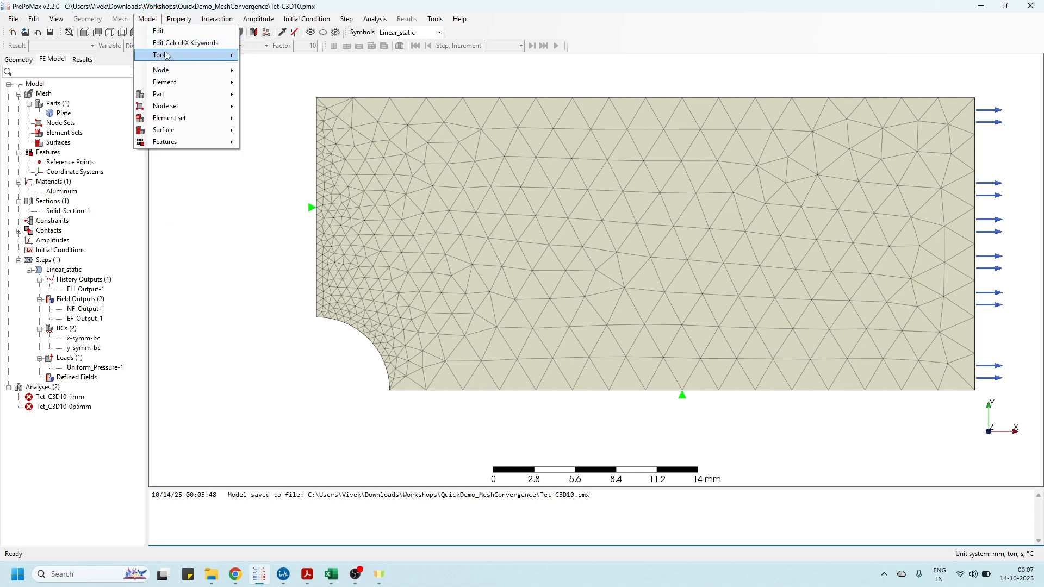
{"action": "mouse_move", "coordinate": [184, 82]}
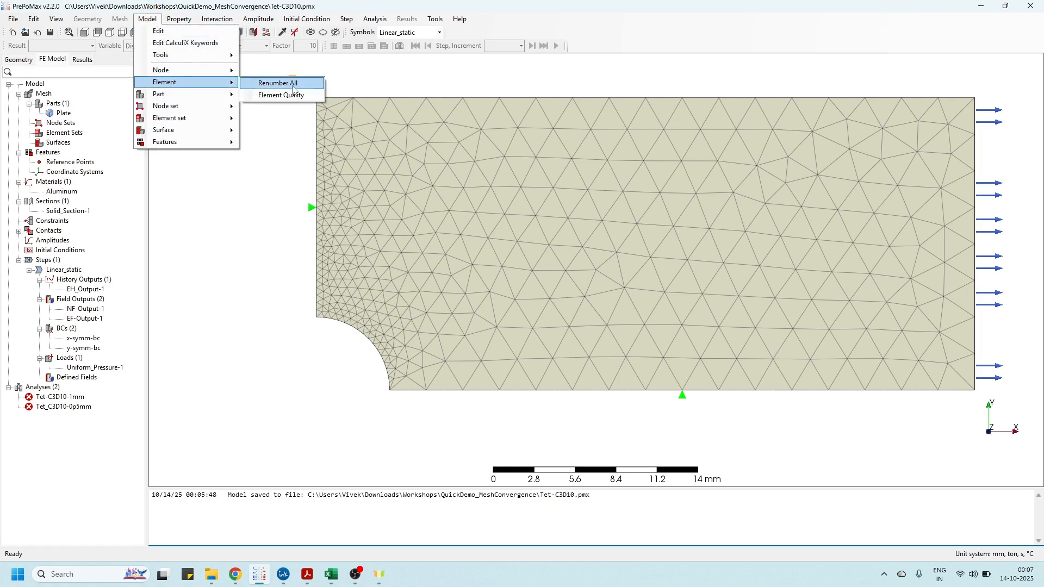
{"action": "left_click", "coordinate": [293, 96]}
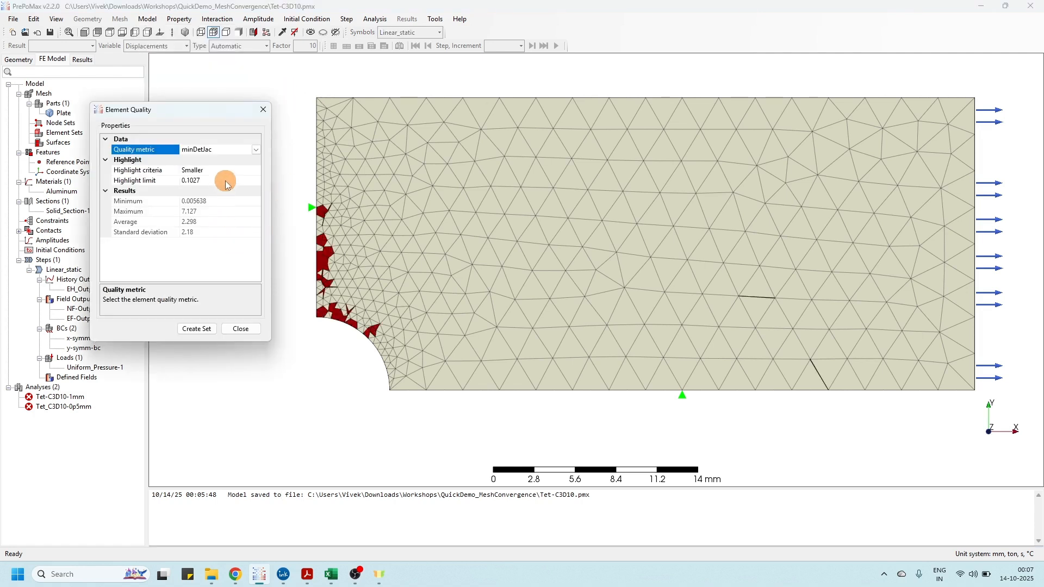
Step: Evaluate the mesh with the maxDetJac and minSJ quality metrics, and return the metric to minDetJac
{"action": "left_click", "coordinate": [243, 151]}
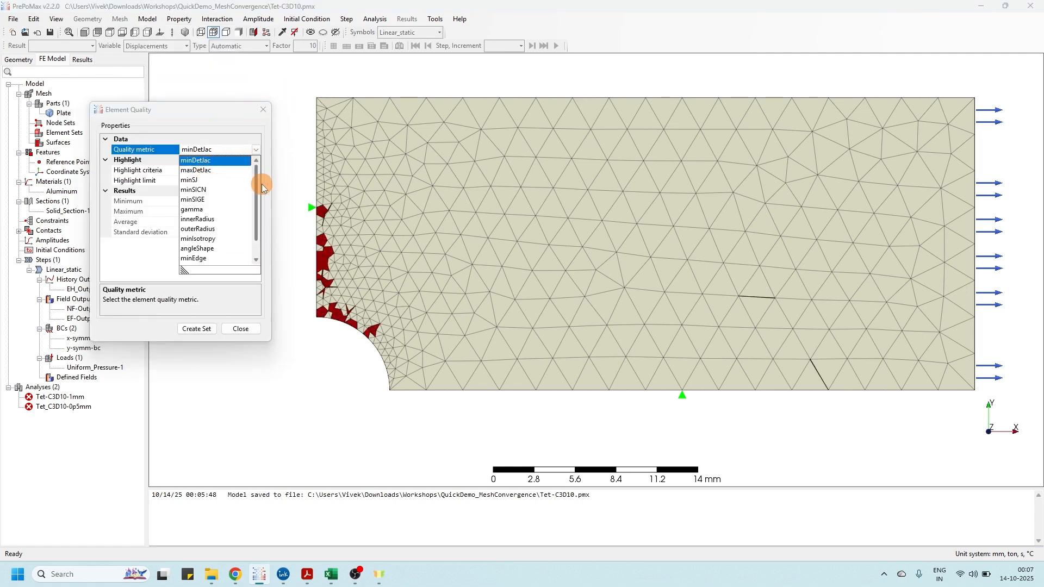
{"action": "mouse_move", "coordinate": [258, 185]}
{"action": "left_mouse_down"}
{"action": "mouse_move", "coordinate": [259, 213]}
{"action": "mouse_move", "coordinate": [261, 171]}
{"action": "left_mouse_up"}
{"action": "left_click", "coordinate": [219, 162]}
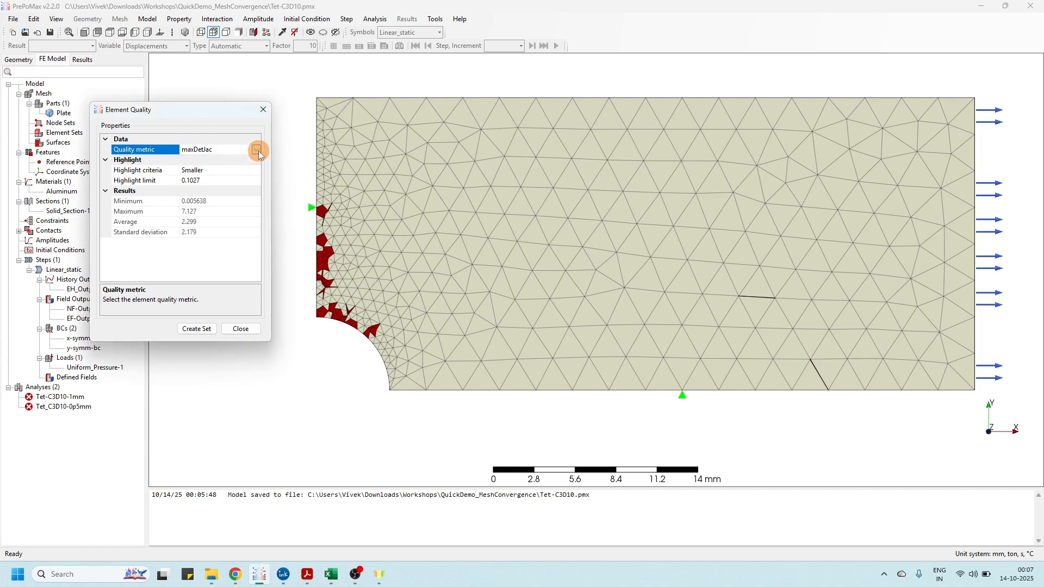
{"action": "left_click", "coordinate": [257, 150]}
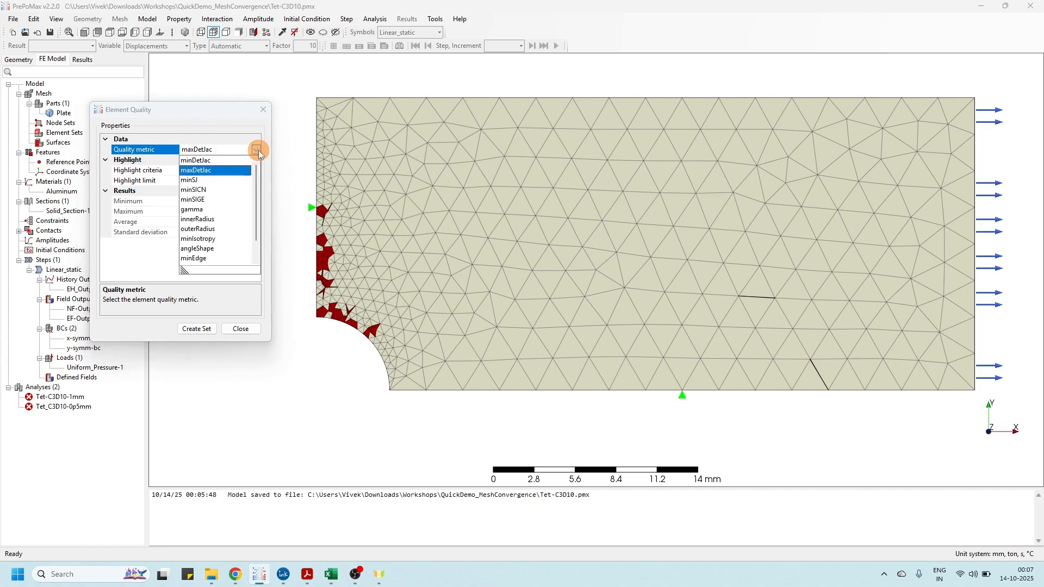
{"action": "left_click", "coordinate": [204, 180]}
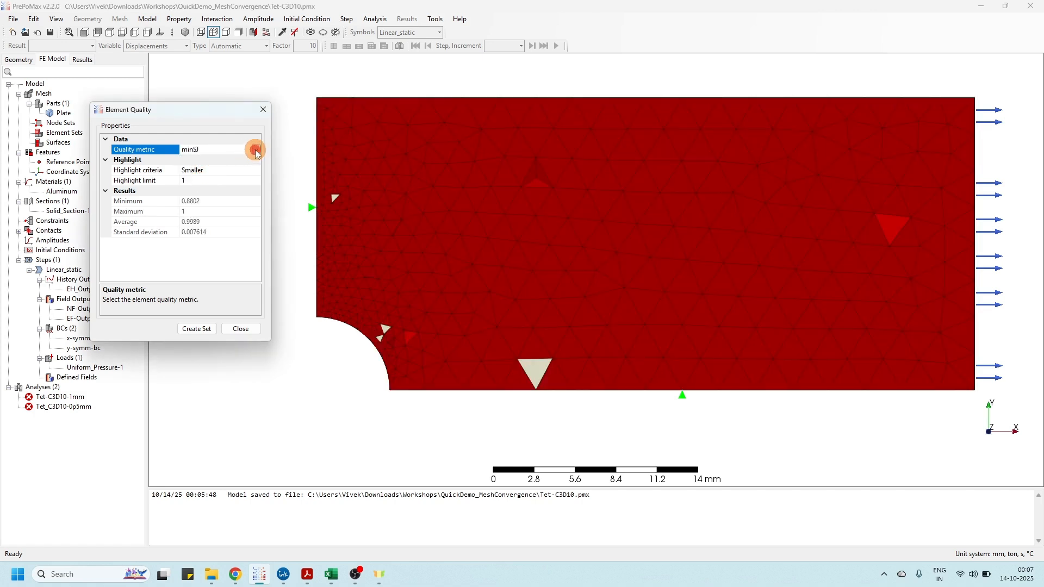
{"action": "left_click", "coordinate": [256, 151]}
{"action": "scroll", "coordinate": [218, 243], "scroll_direction": "down", "scroll_amount": 1}
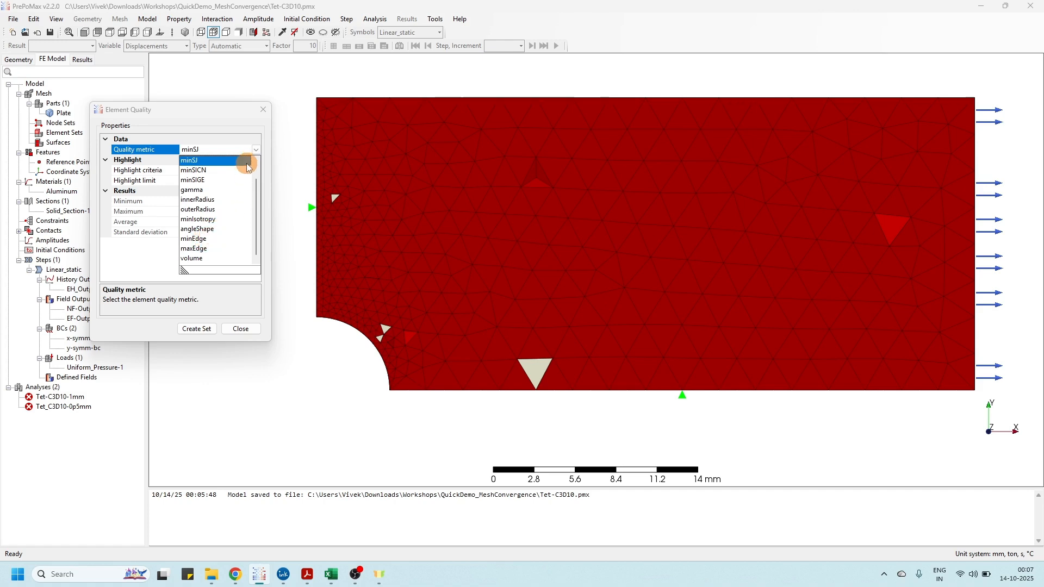
{"action": "scroll", "coordinate": [239, 161], "scroll_direction": "up", "scroll_amount": 1}
{"action": "left_click", "coordinate": [201, 162]}
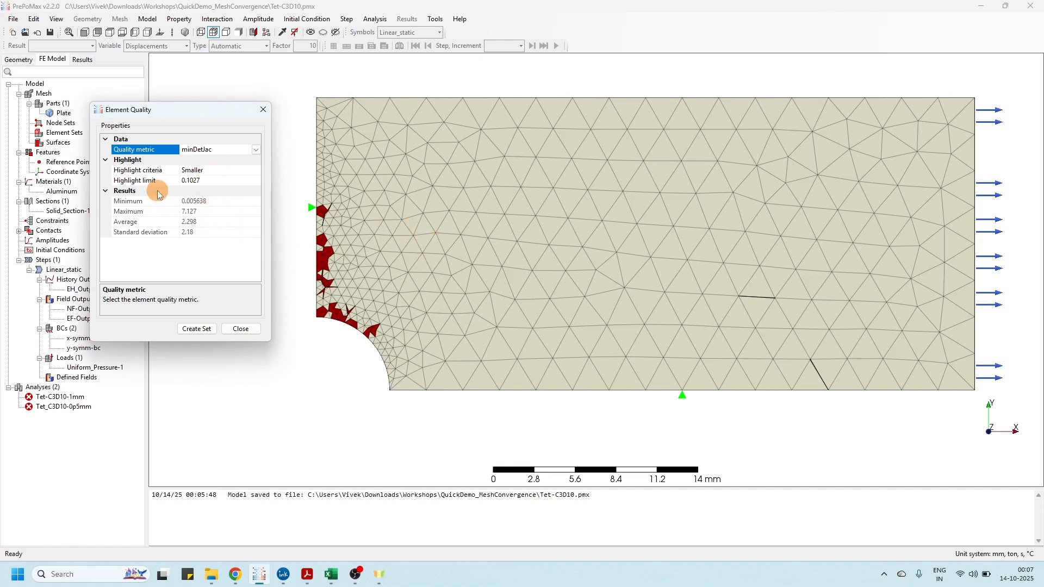
Step: Examine the elements highlighted by the minDetJac metric from an angled view around the hole, and close the quality check
{"action": "left_click_drag", "start_coordinate": [622, 326], "coordinate": [792, 311]}
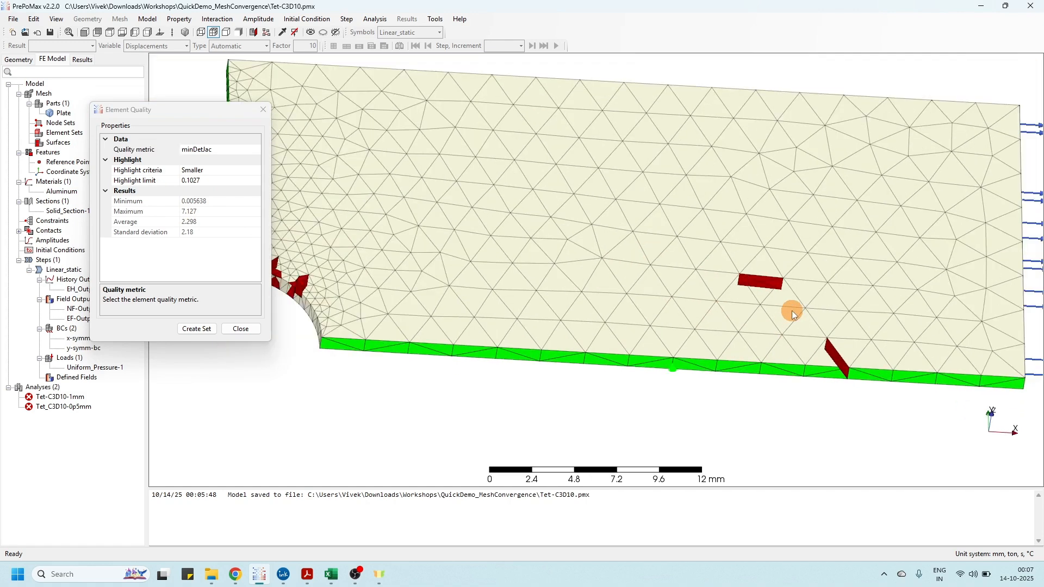
{"action": "scroll", "coordinate": [471, 285], "scroll_direction": "down", "scroll_amount": 2}
{"action": "scroll", "coordinate": [383, 272], "scroll_direction": "up", "scroll_amount": 5}
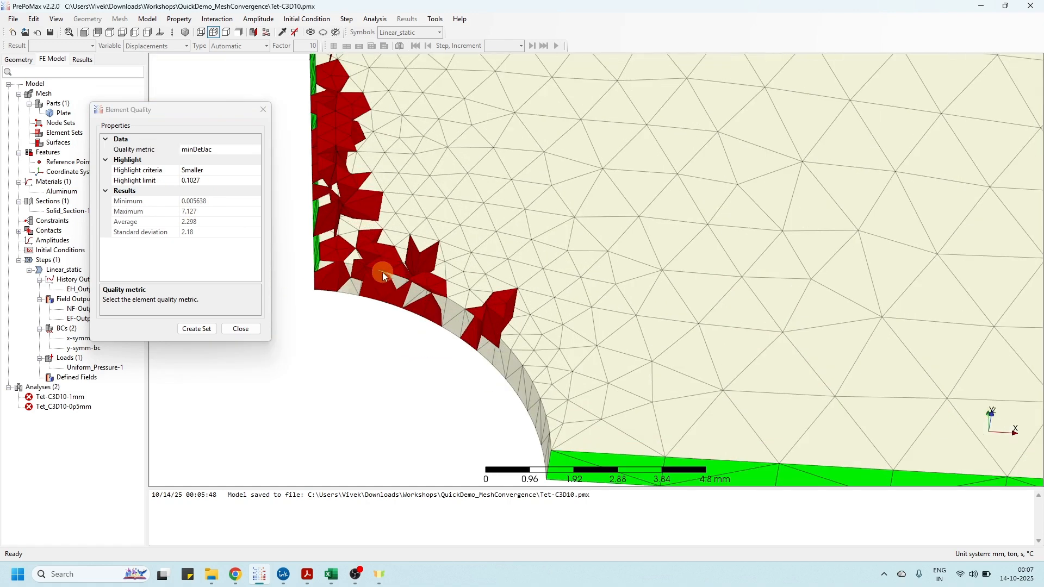
{"action": "left_click", "coordinate": [267, 108]}
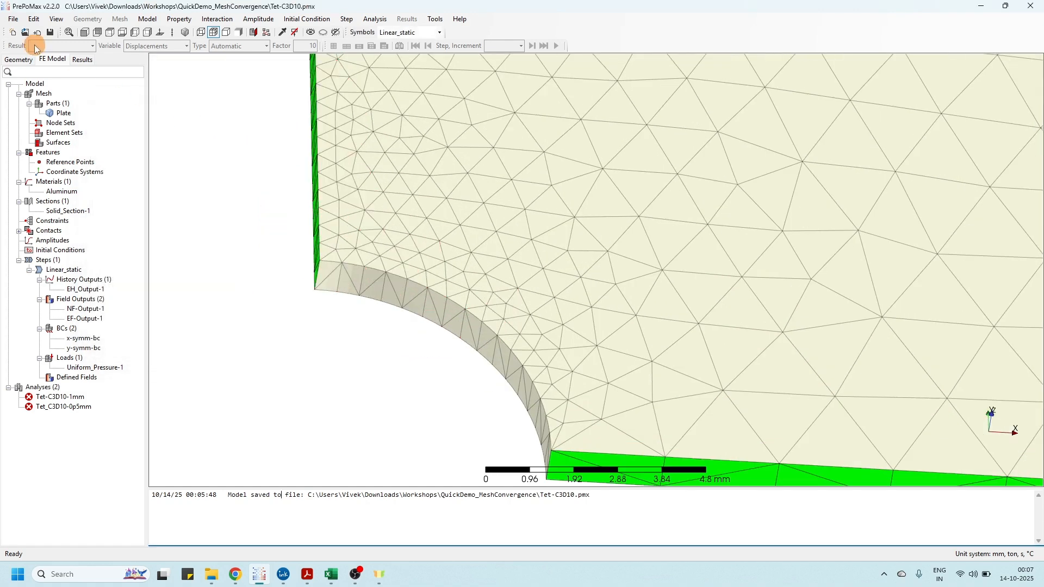
Step: Set the second-order element optimization of Tetrahedral_Gmsh-1 to High order and regenerate the plate's mesh
{"action": "left_click", "coordinate": [18, 59]}
{"action": "scroll", "coordinate": [256, 216], "scroll_direction": "down", "scroll_amount": 3}
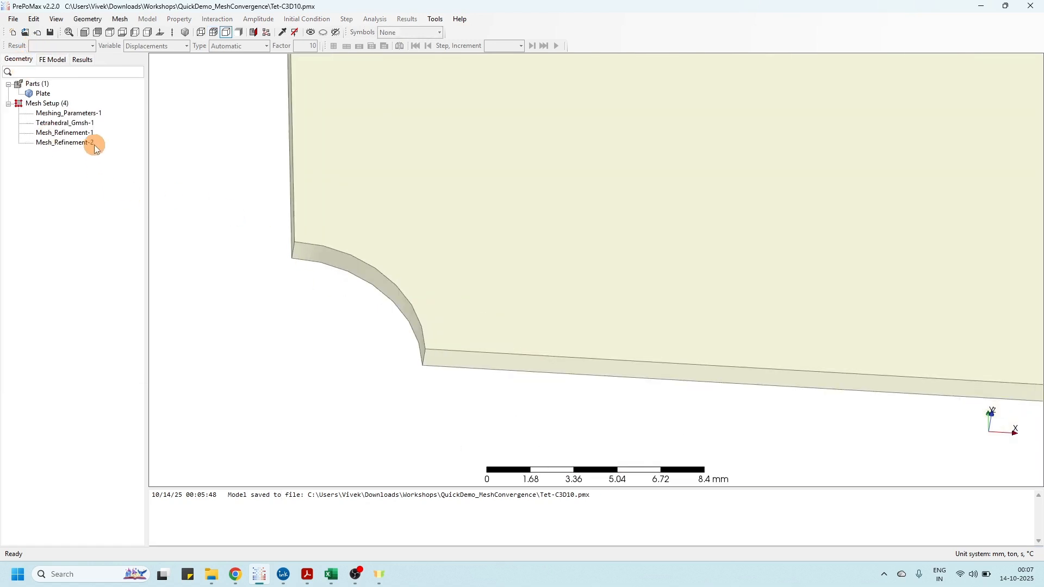
{"action": "double_click", "coordinate": [81, 122]}
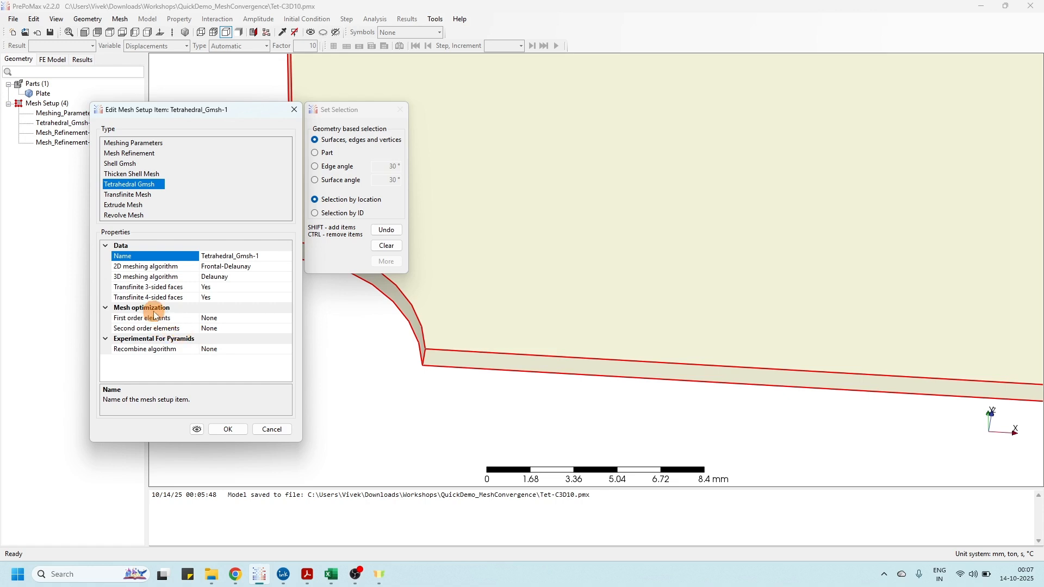
{"action": "left_click", "coordinate": [213, 330]}
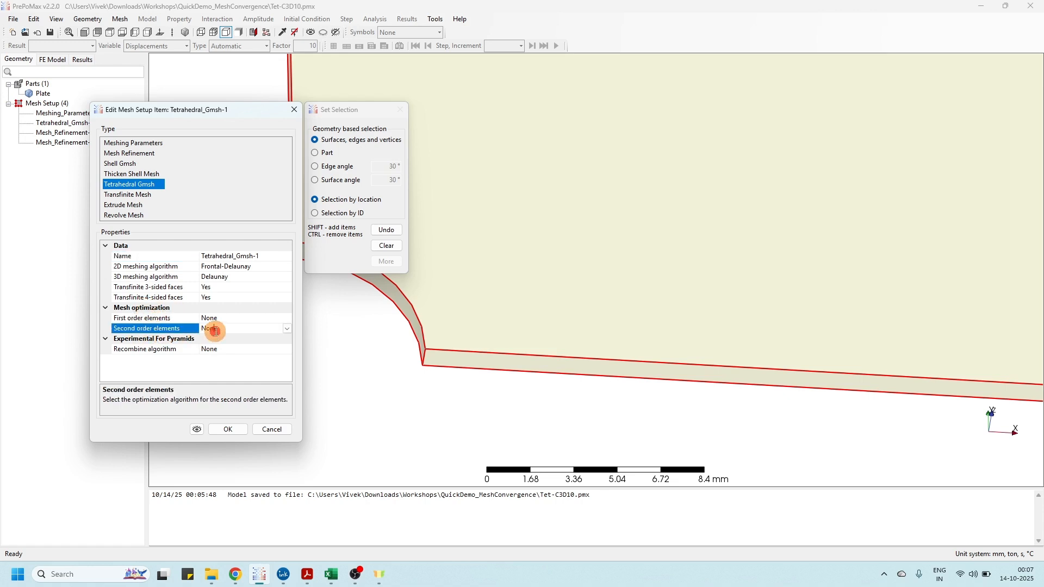
{"action": "left_click", "coordinate": [286, 329]}
{"action": "left_click", "coordinate": [215, 351]}
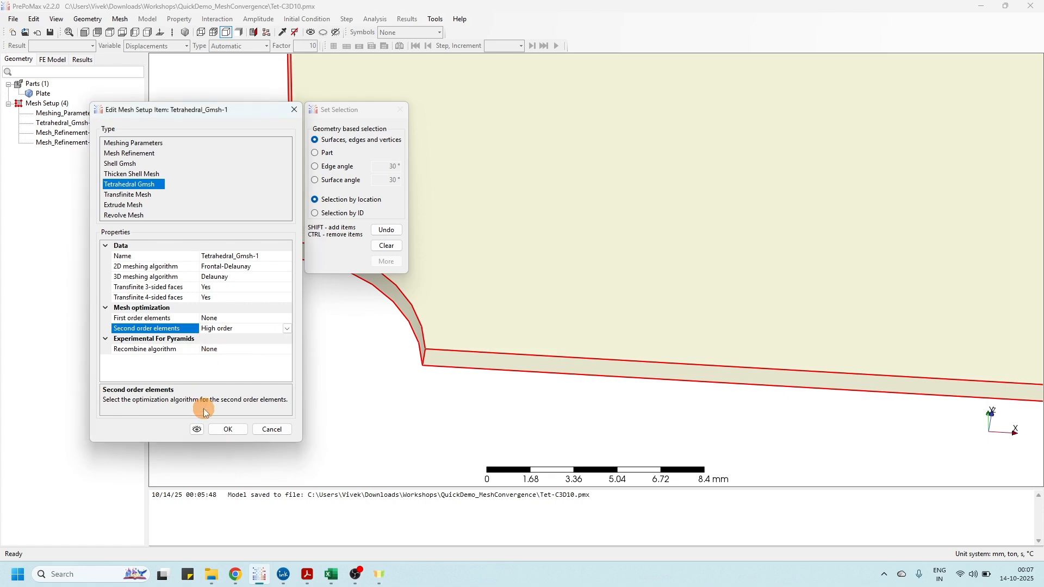
{"action": "left_click", "coordinate": [239, 428]}
{"action": "right_click", "coordinate": [442, 226]}
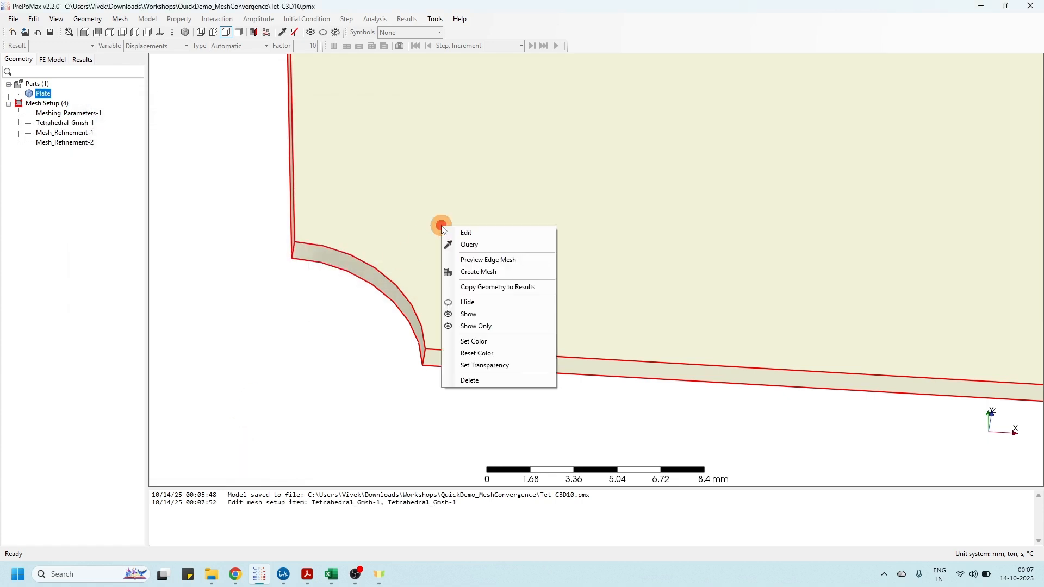
{"action": "left_click", "coordinate": [497, 272]}
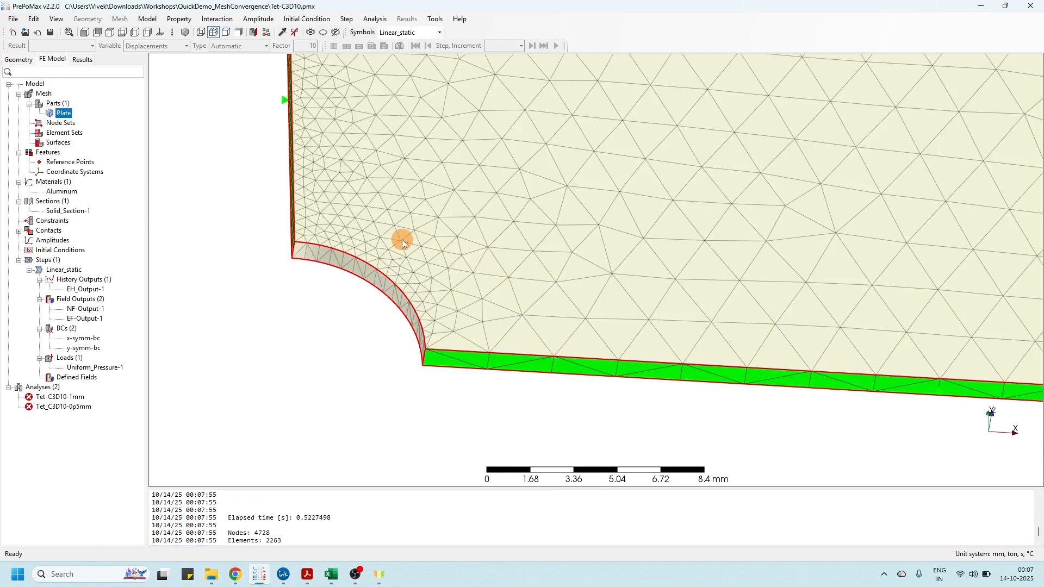
Step: Check the regenerated mesh's element quality with minDetJac, examining the highlighted elements along the hole and the adjacent symmetry edge
{"action": "left_click", "coordinate": [148, 18]}
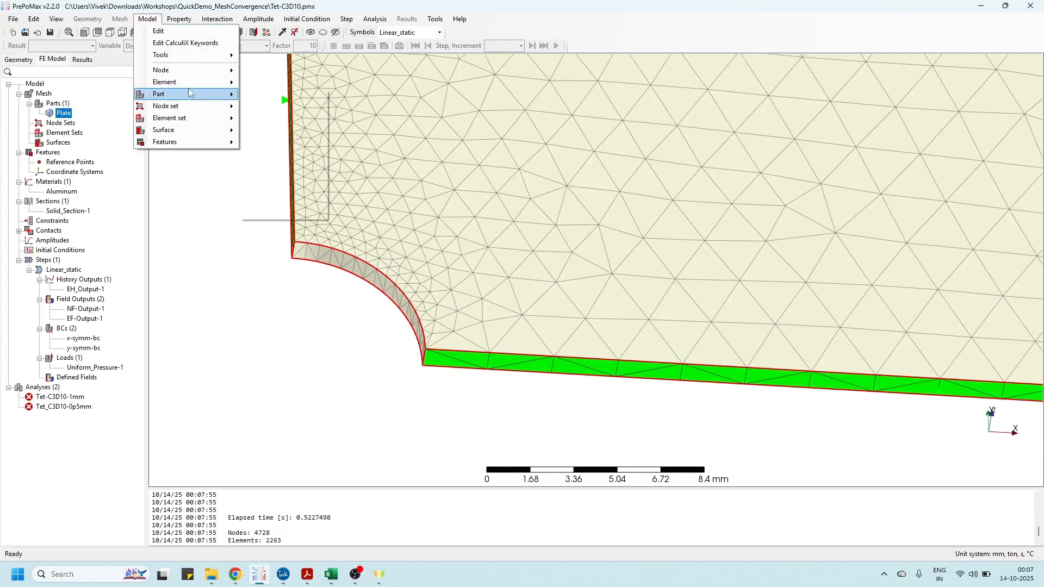
{"action": "mouse_move", "coordinate": [191, 86]}
{"action": "left_click", "coordinate": [297, 95]}
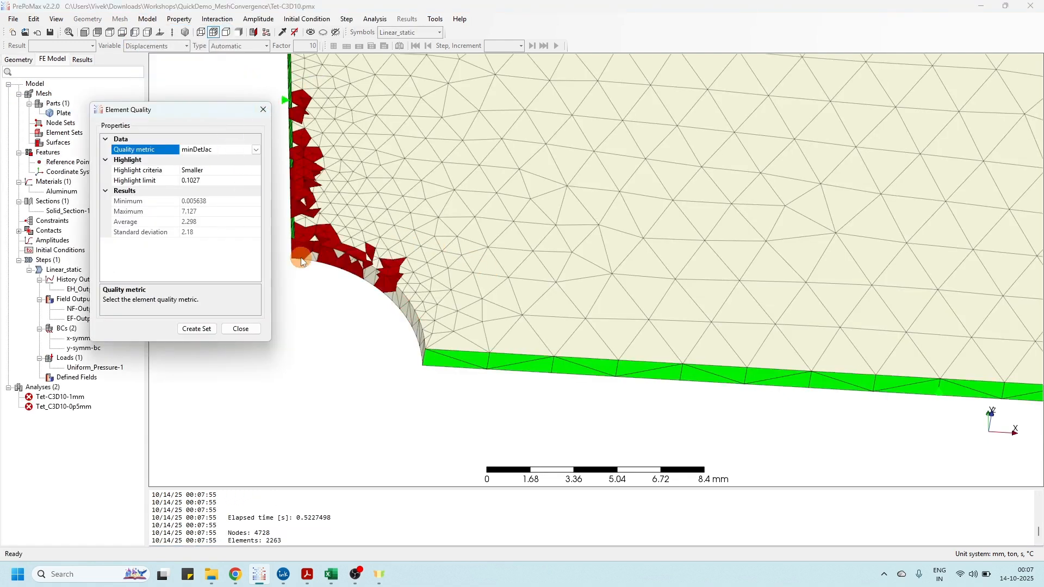
{"action": "scroll", "coordinate": [440, 290], "scroll_direction": "down", "scroll_amount": 4}
{"action": "scroll", "coordinate": [370, 289], "scroll_direction": "down", "scroll_amount": 2}
{"action": "scroll", "coordinate": [579, 266], "scroll_direction": "up", "scroll_amount": 3}
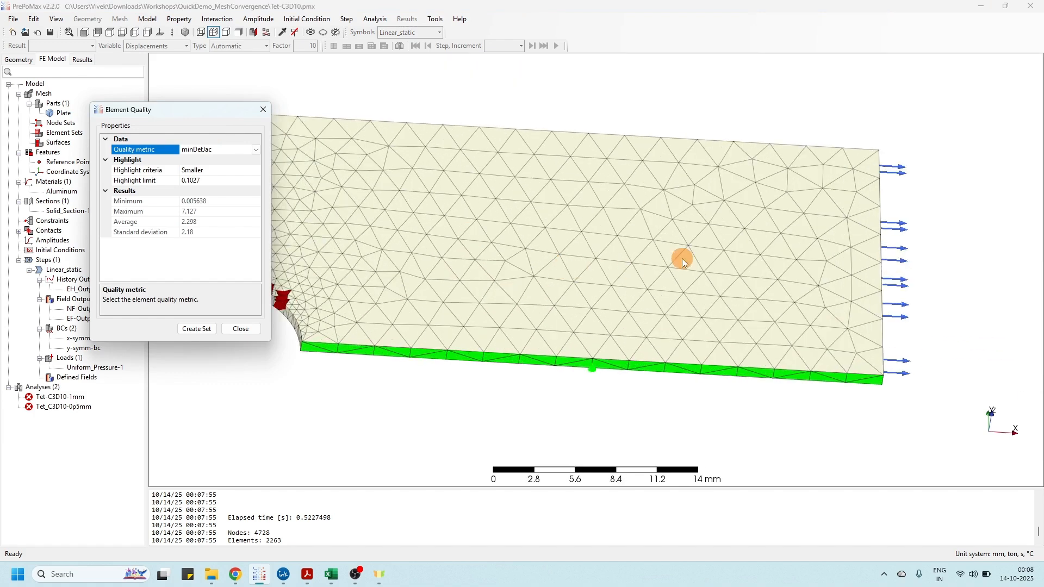
{"action": "scroll", "coordinate": [771, 292], "scroll_direction": "down", "scroll_amount": 2}
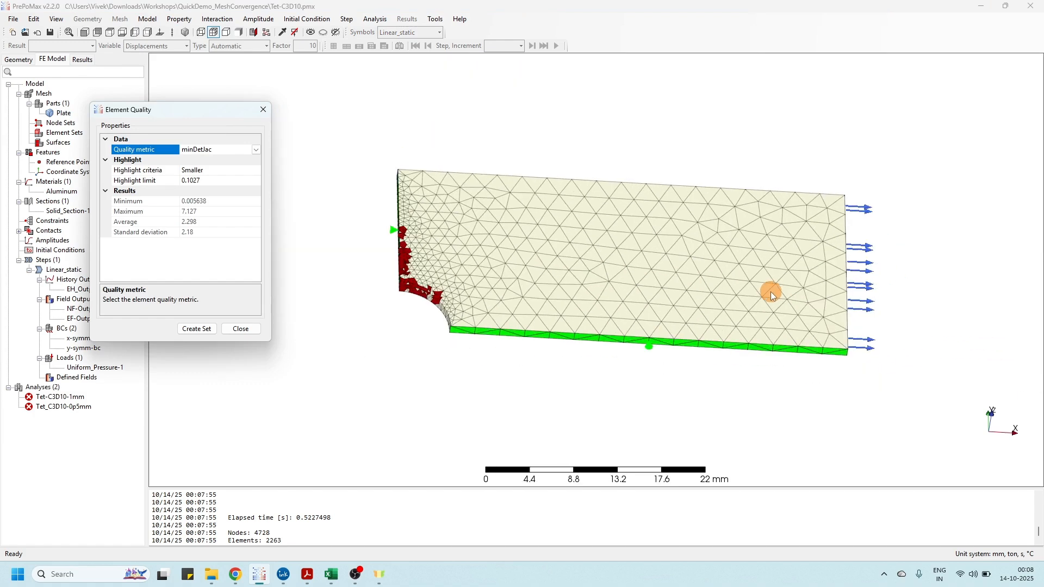
{"action": "scroll", "coordinate": [427, 272], "scroll_direction": "up", "scroll_amount": 3}
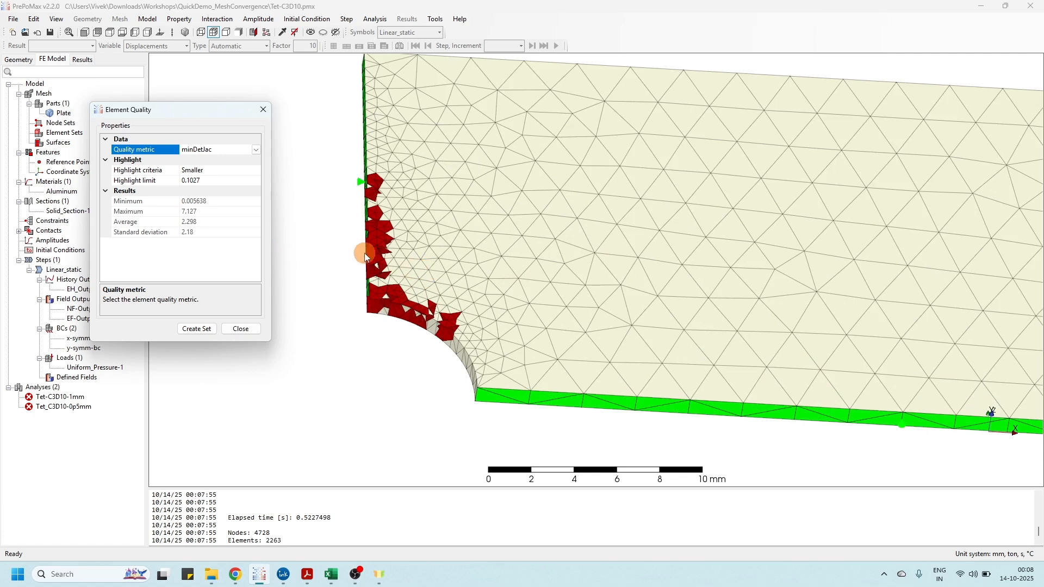
{"action": "left_click", "coordinate": [547, 318]}
{"action": "middle_click_drag", "start_coordinate": [545, 313], "coordinate": [554, 235]}
{"action": "scroll", "coordinate": [554, 234], "scroll_direction": "up", "scroll_amount": 6}
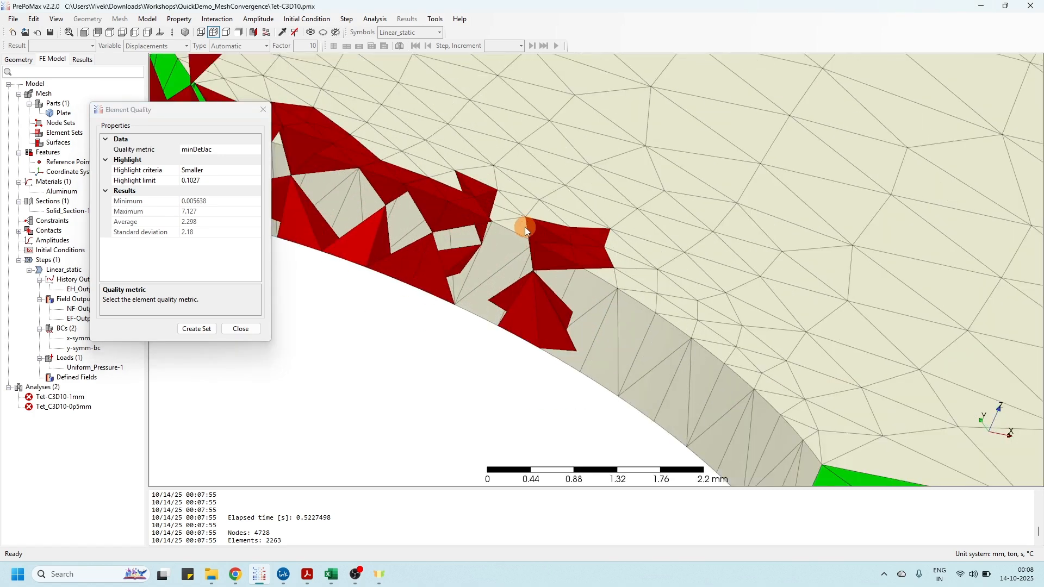
{"action": "scroll", "coordinate": [501, 266], "scroll_direction": "down", "scroll_amount": 3}
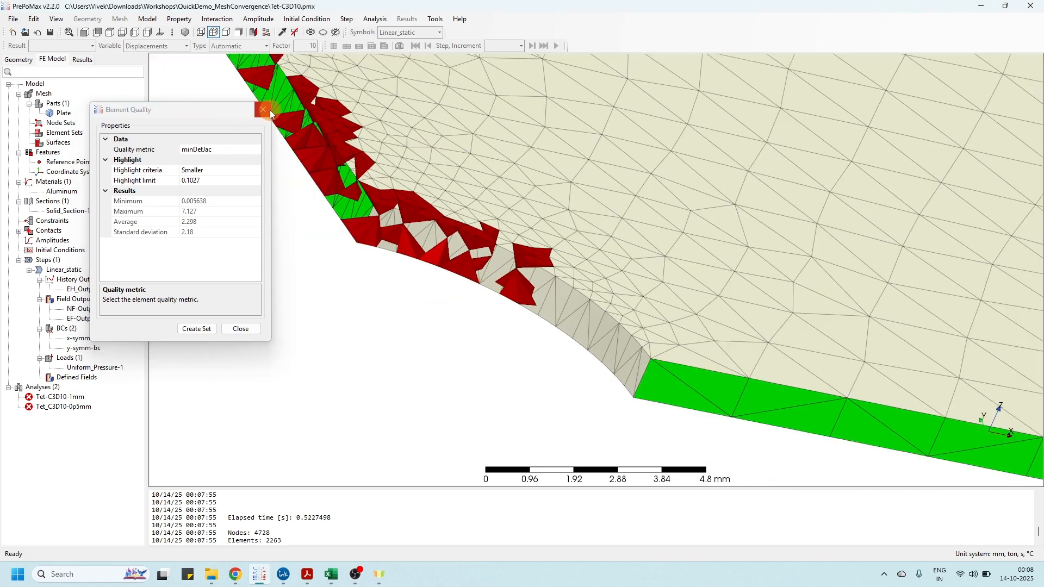
{"action": "left_click", "coordinate": [262, 111]}
Step: Set the 2D meshing algorithm of the Tetrahedral_Gmsh-1 mesh setup item to Automatic
{"action": "left_click", "coordinate": [19, 59]}
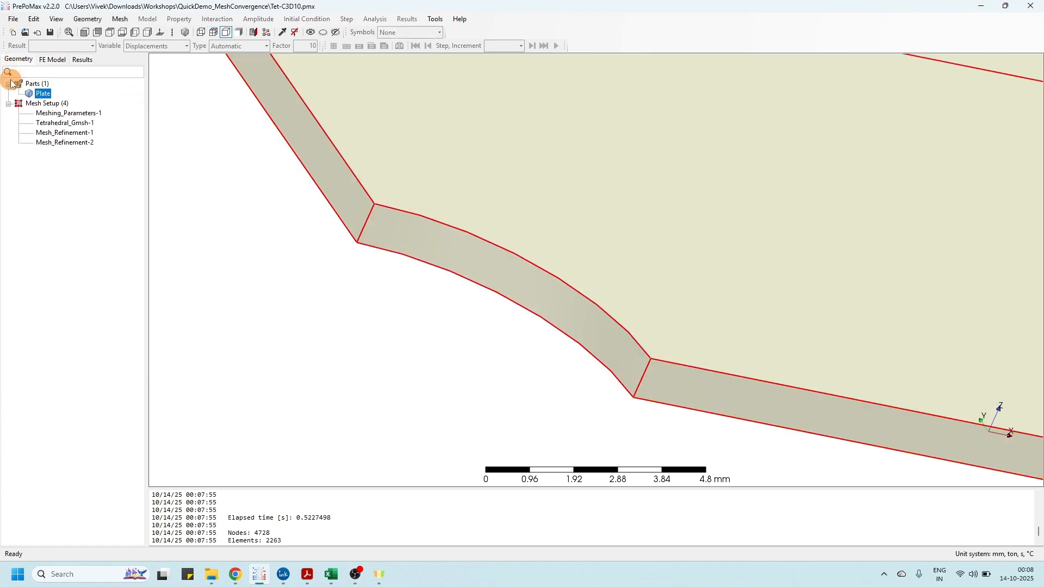
{"action": "double_click", "coordinate": [59, 123]}
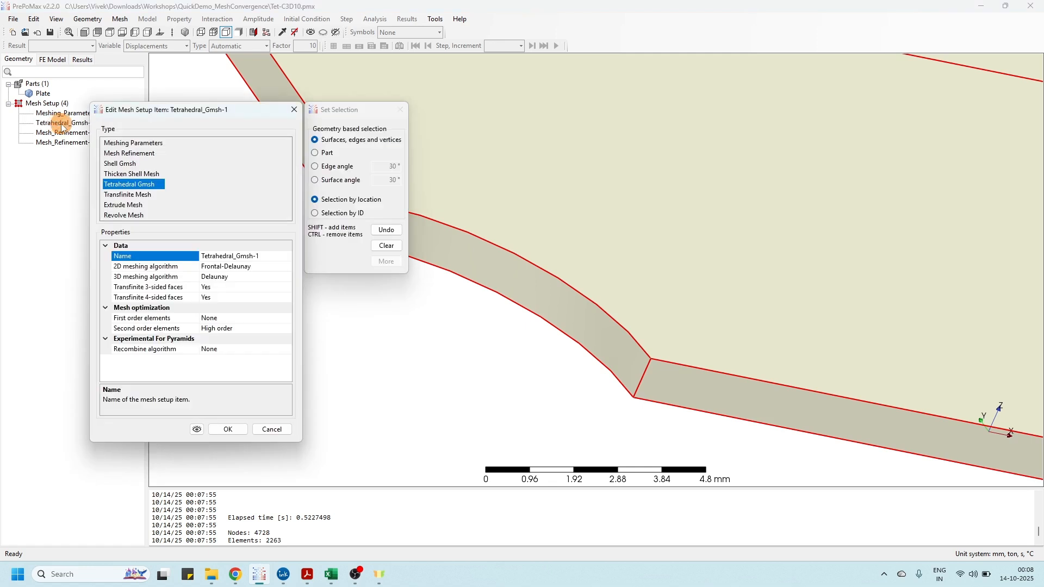
{"action": "left_click", "coordinate": [281, 269]}
{"action": "left_click", "coordinate": [286, 267]}
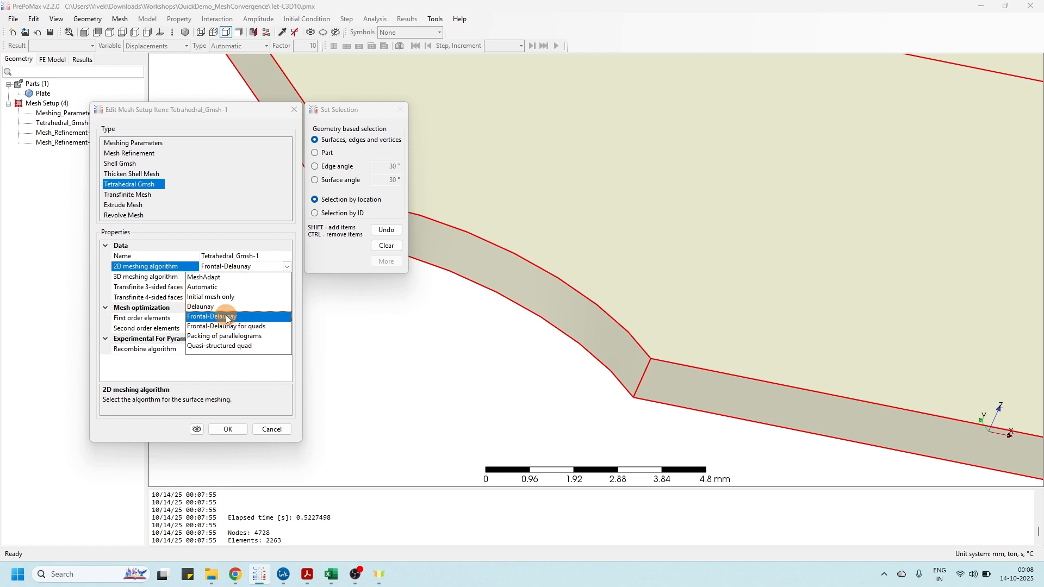
{"action": "left_click", "coordinate": [243, 288]}
Step: Set the 3D meshing algorithm of Tetrahedral_Gmsh-1 to Initial mesh only and regenerate the plate's mesh
{"action": "left_click", "coordinate": [248, 278]}
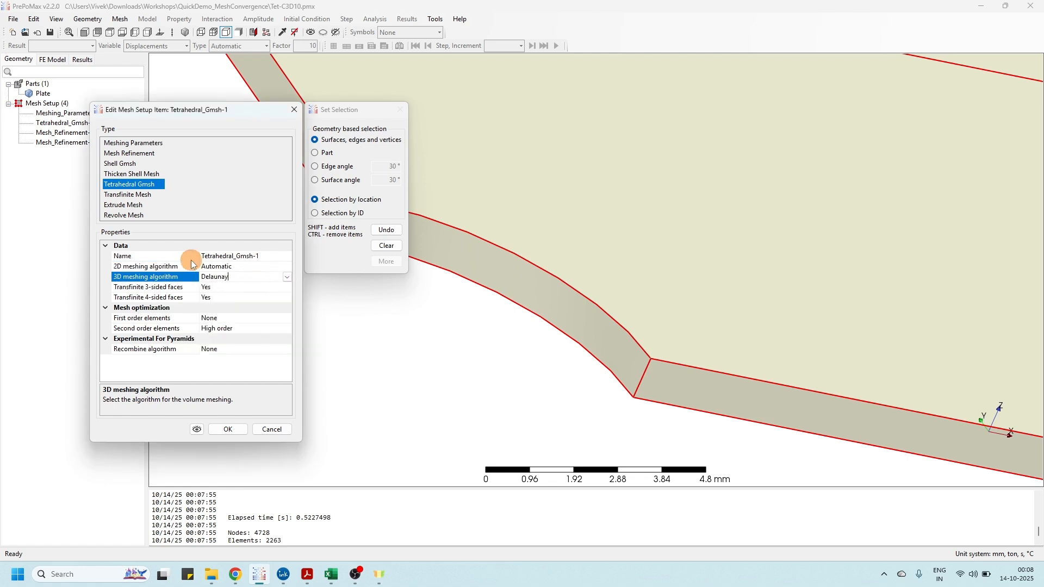
{"action": "left_click", "coordinate": [287, 277]}
{"action": "left_click", "coordinate": [222, 298]}
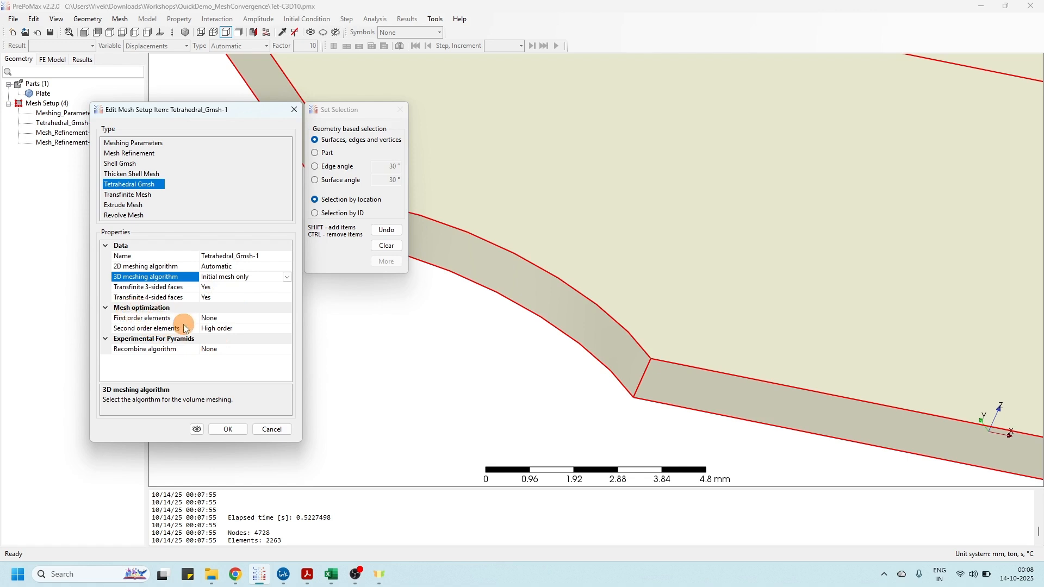
{"action": "left_click", "coordinate": [229, 429]}
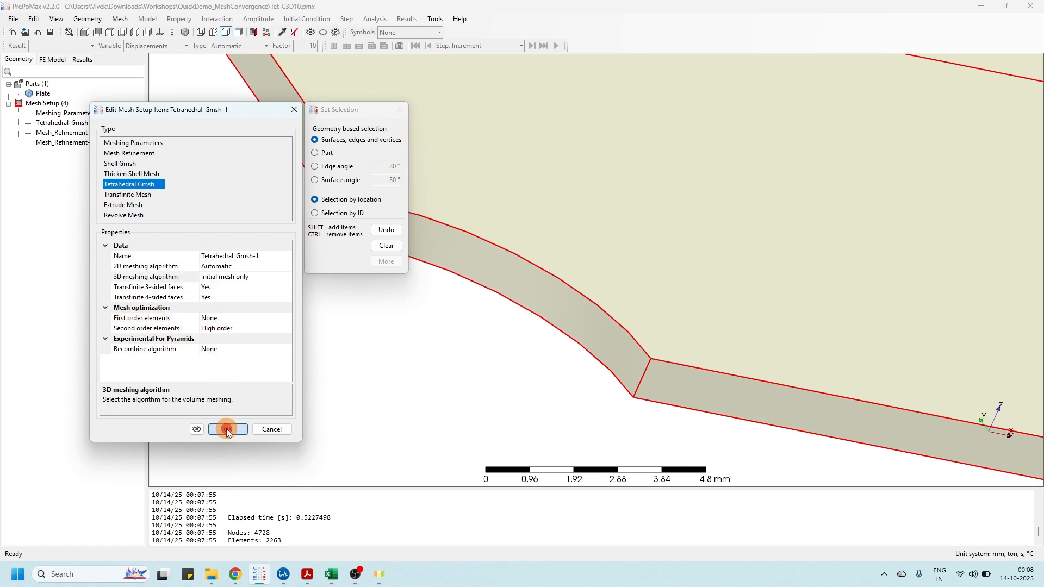
{"action": "right_click", "coordinate": [446, 212]}
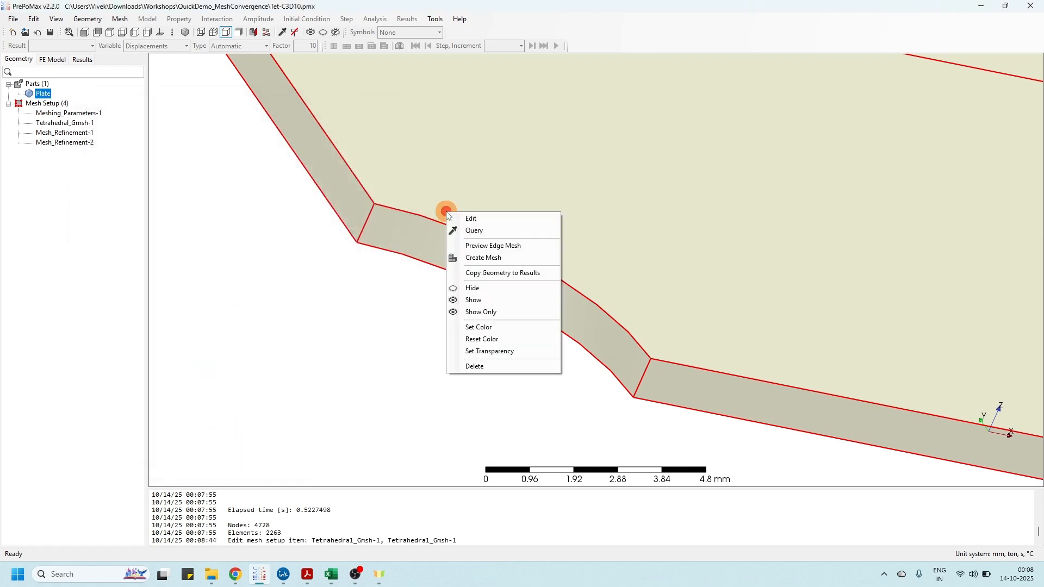
{"action": "left_click", "coordinate": [474, 259]}
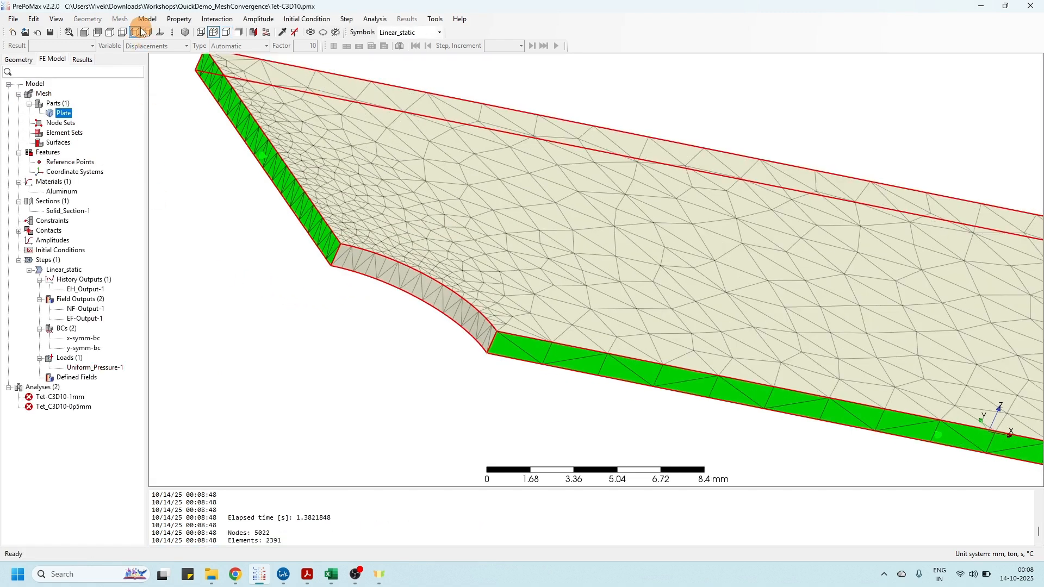
Step: Check the regenerated mesh with the minDetJac quality metric, examine the highlighted elements around the hole, and close the quality check
{"action": "left_click", "coordinate": [146, 20]}
{"action": "mouse_move", "coordinate": [220, 82]}
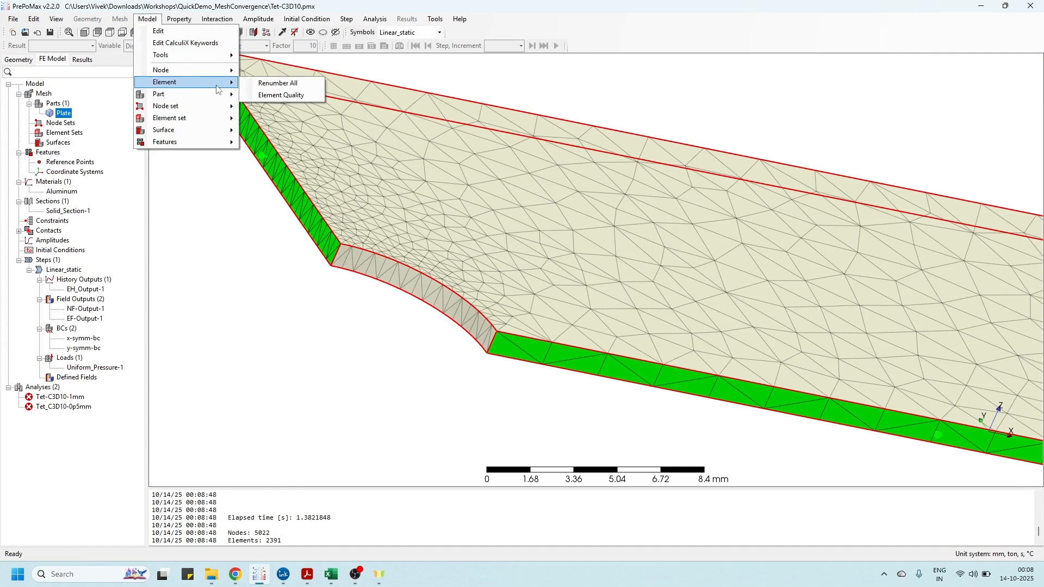
{"action": "left_click", "coordinate": [291, 96]}
{"action": "scroll", "coordinate": [380, 217], "scroll_direction": "down", "scroll_amount": 3}
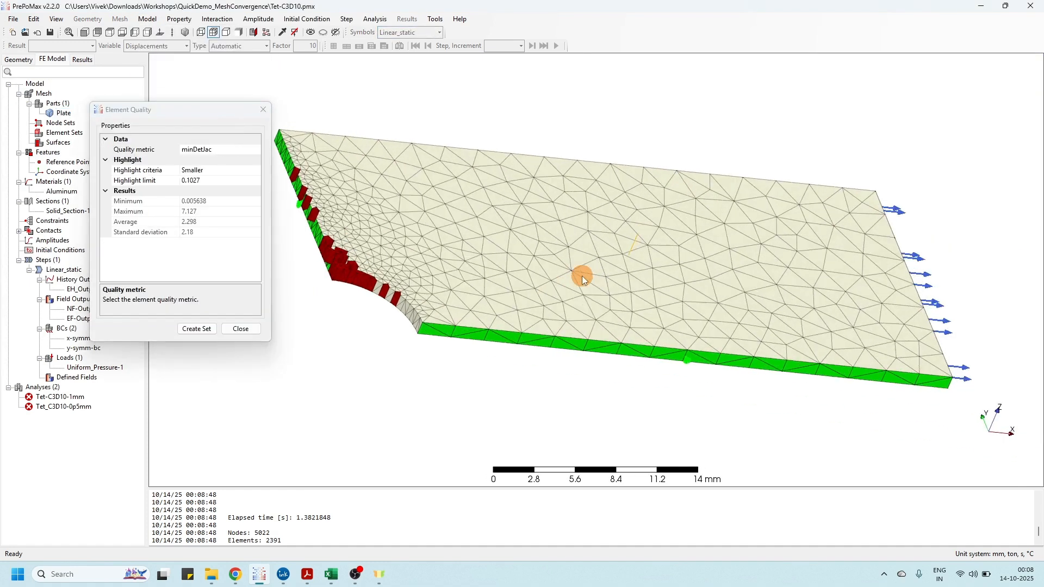
{"action": "scroll", "coordinate": [342, 305], "scroll_direction": "up", "scroll_amount": 6}
{"action": "scroll", "coordinate": [536, 266], "scroll_direction": "down", "scroll_amount": 4}
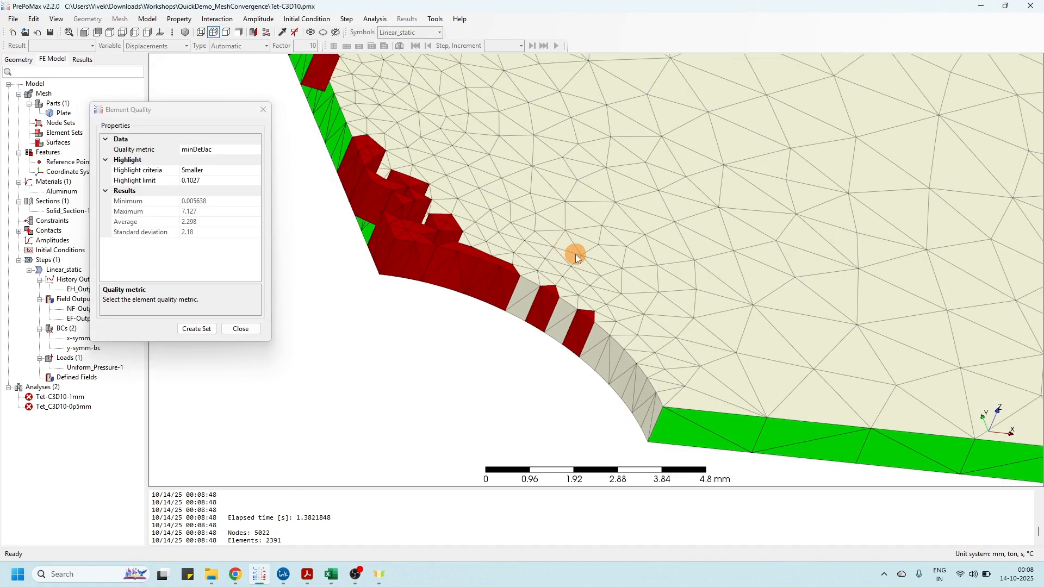
{"action": "mouse_move", "coordinate": [524, 242]}
{"action": "middle_mouse_down"}
{"action": "mouse_move", "coordinate": [478, 265]}
{"action": "mouse_move", "coordinate": [227, 160]}
{"action": "middle_mouse_up"}
{"action": "scroll", "coordinate": [417, 277], "scroll_direction": "down", "scroll_amount": 3}
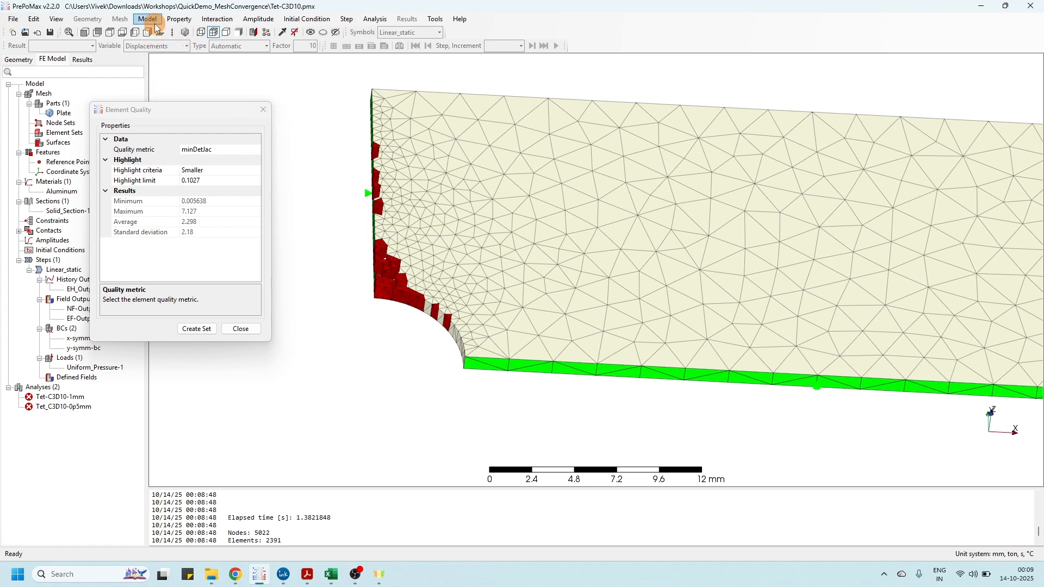
{"action": "left_click", "coordinate": [263, 111]}
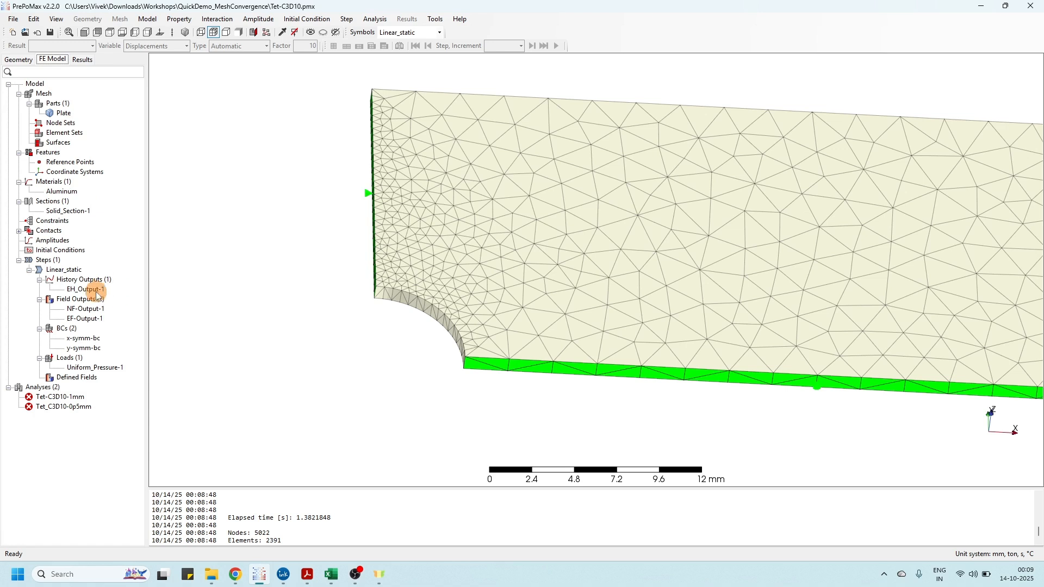
{"action": "left_click", "coordinate": [71, 407]}
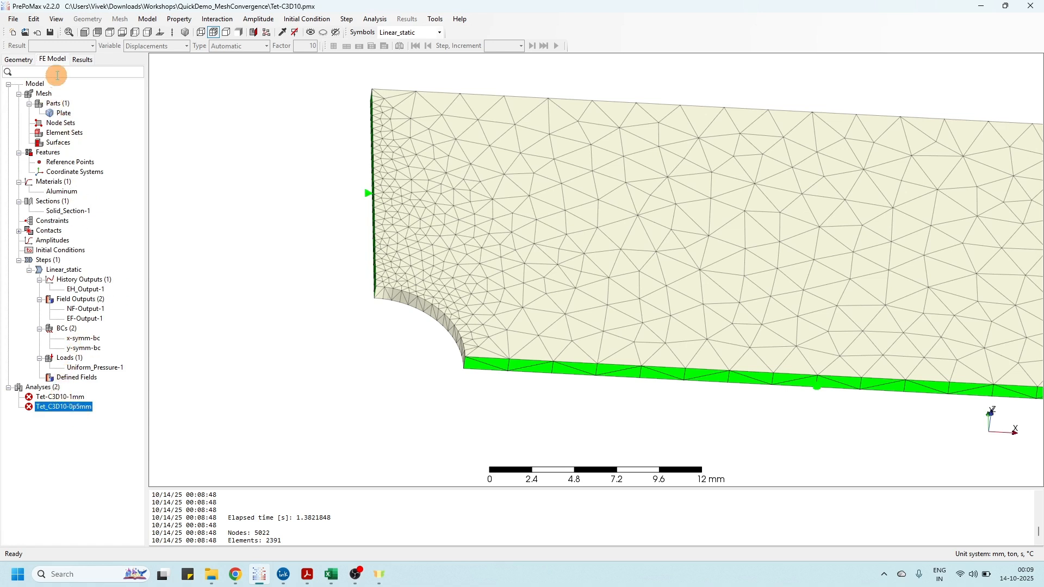
{"action": "left_click", "coordinate": [83, 59]}
{"action": "left_click", "coordinate": [51, 59]}
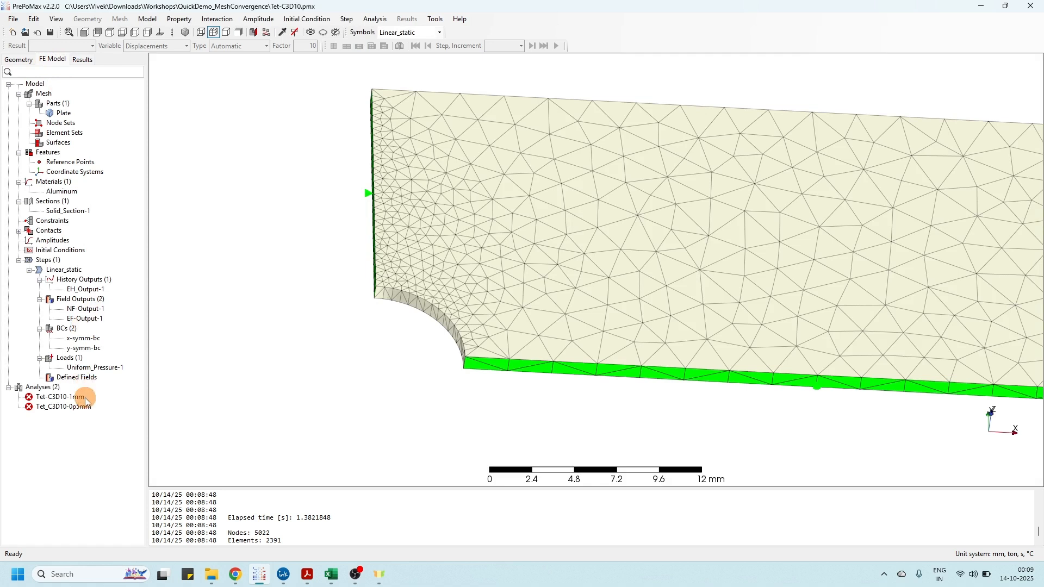
Step: Save a copy of the model as Tet-C3D10 in the C3D10_vs_C3D8 folder under Workshops
{"action": "left_click", "coordinate": [16, 18]}
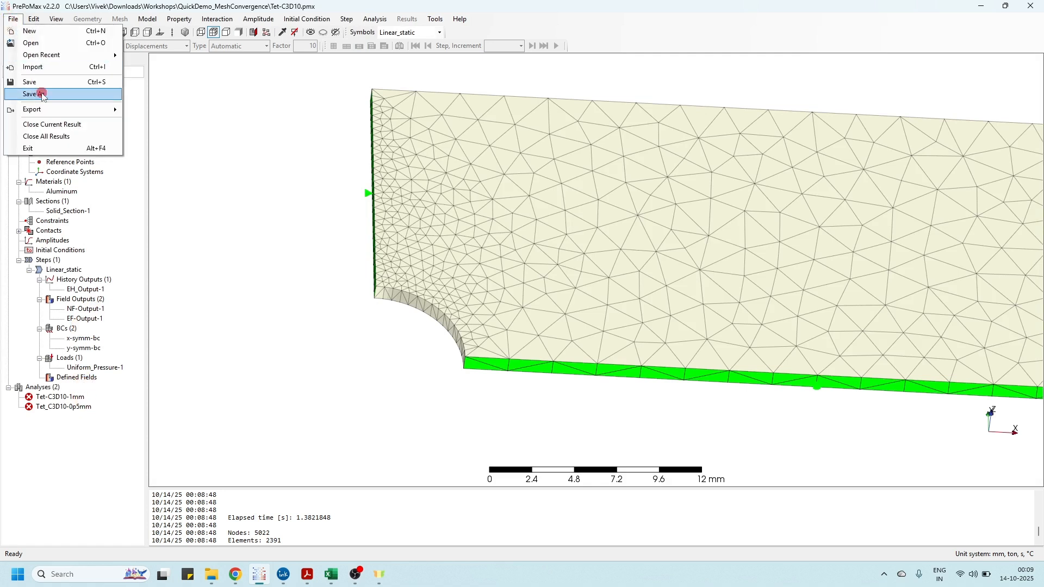
{"action": "left_click", "coordinate": [40, 88]}
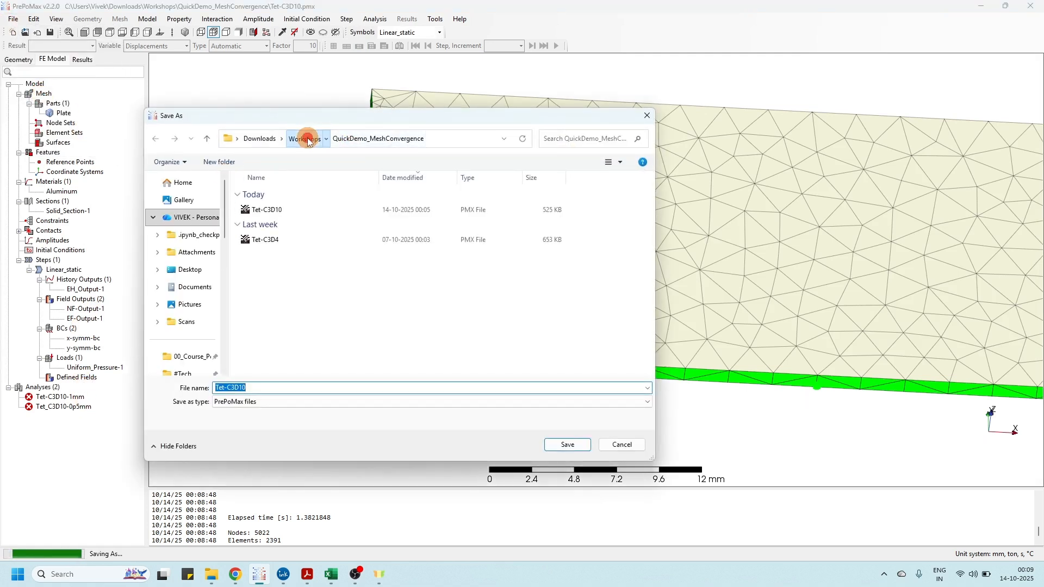
{"action": "left_click", "coordinate": [304, 139]}
{"action": "left_click", "coordinate": [263, 239]}
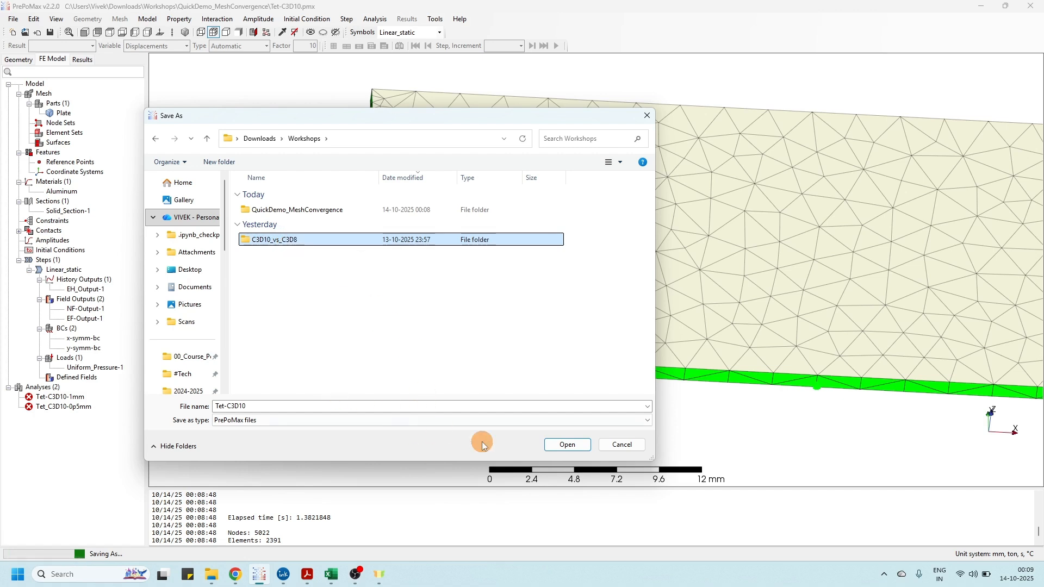
{"action": "left_click", "coordinate": [579, 447]}
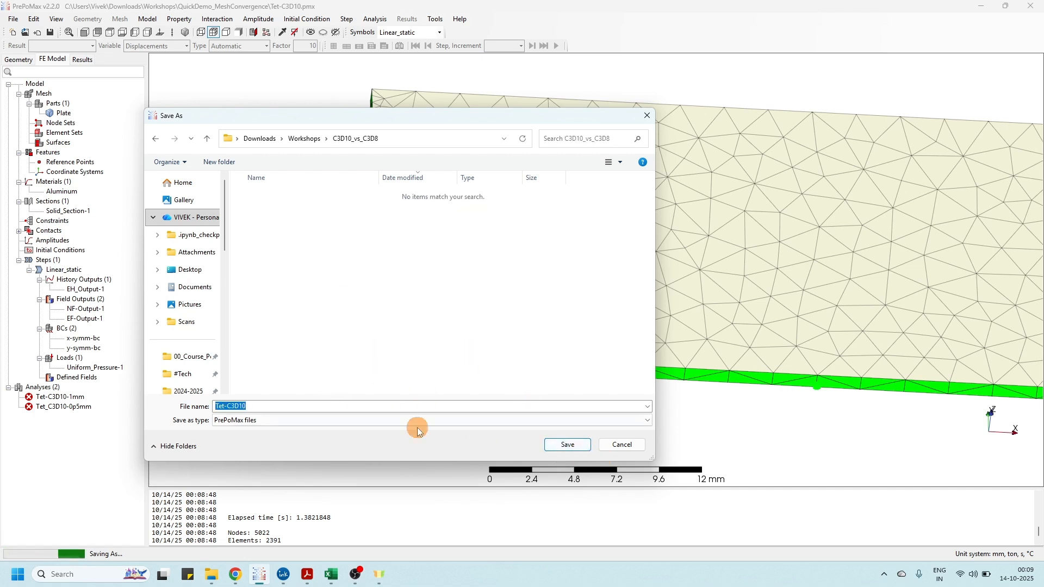
{"action": "left_click", "coordinate": [568, 444]}
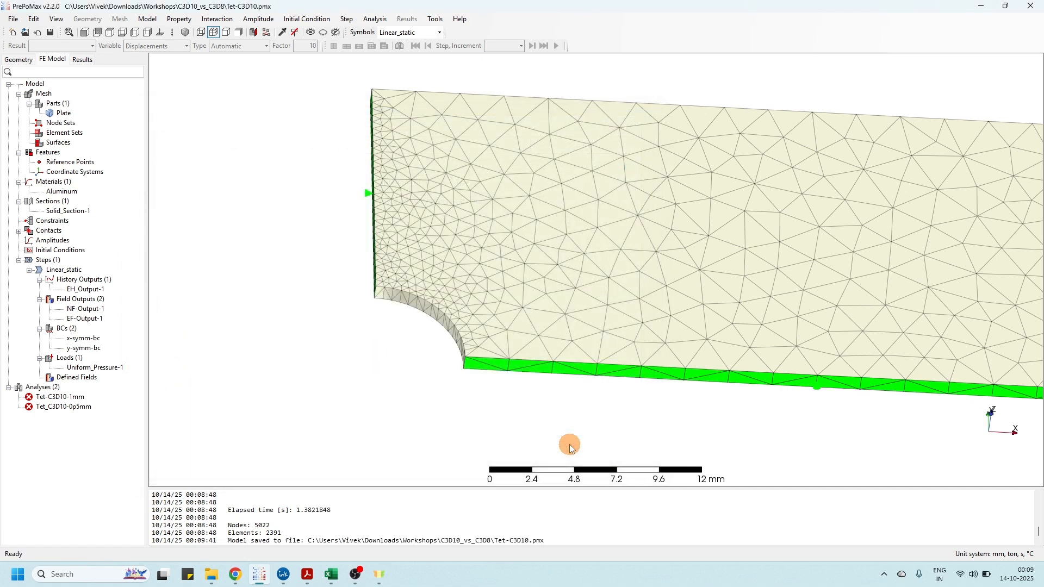
Step: Run the Tet_C3D10-0p5mm analysis and open its results
{"action": "key", "text": "alt+p"}
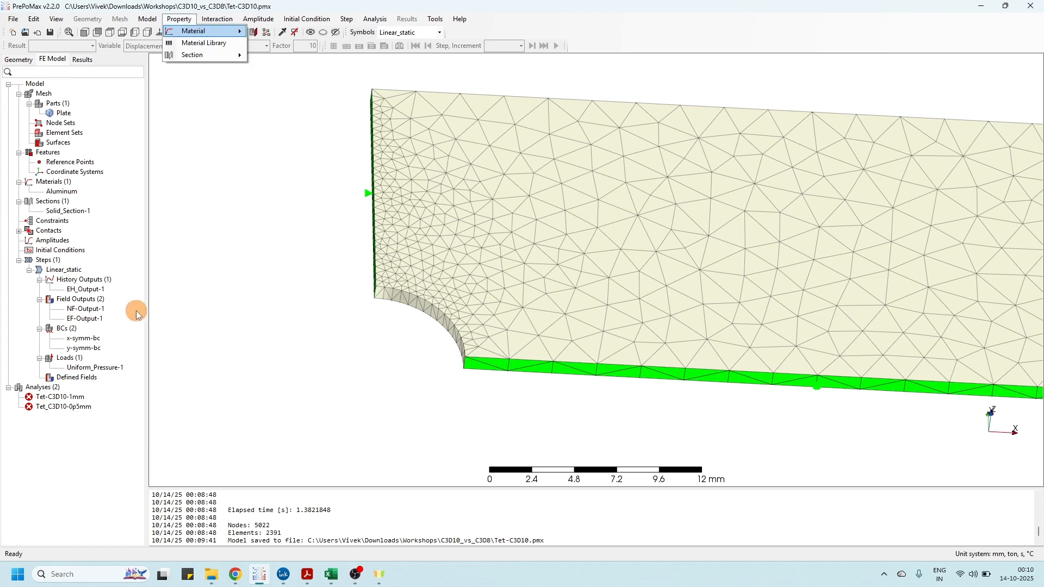
{"action": "left_click", "coordinate": [77, 407]}
{"action": "right_click", "coordinate": [77, 406]}
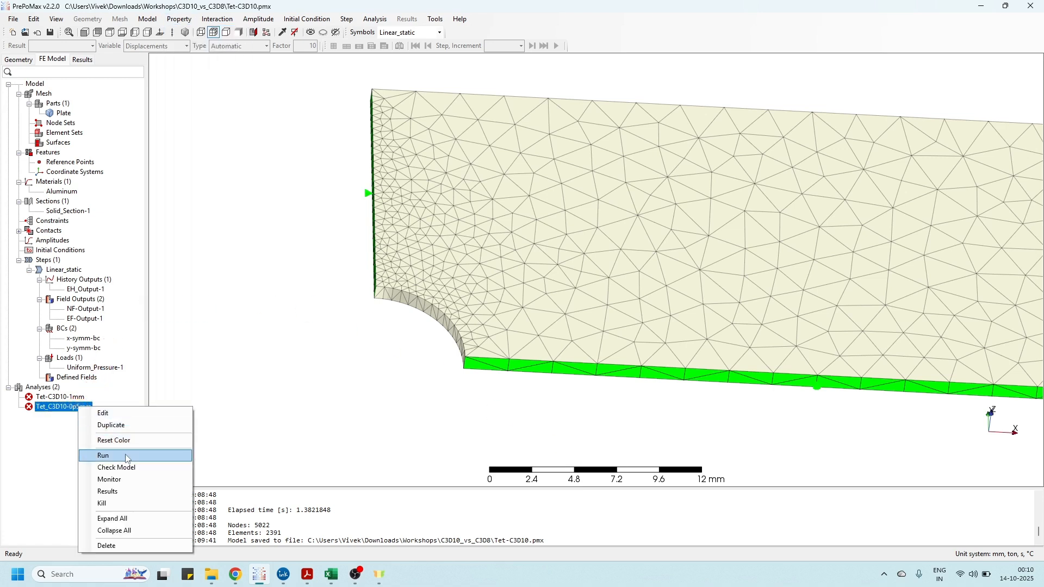
{"action": "left_click", "coordinate": [126, 457]}
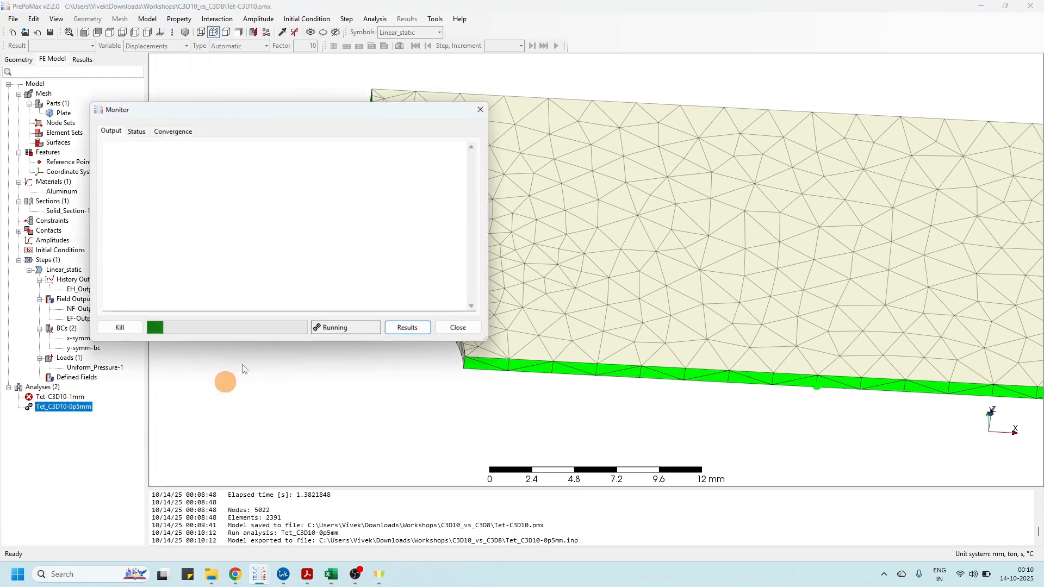
{"action": "left_click", "coordinate": [407, 328]}
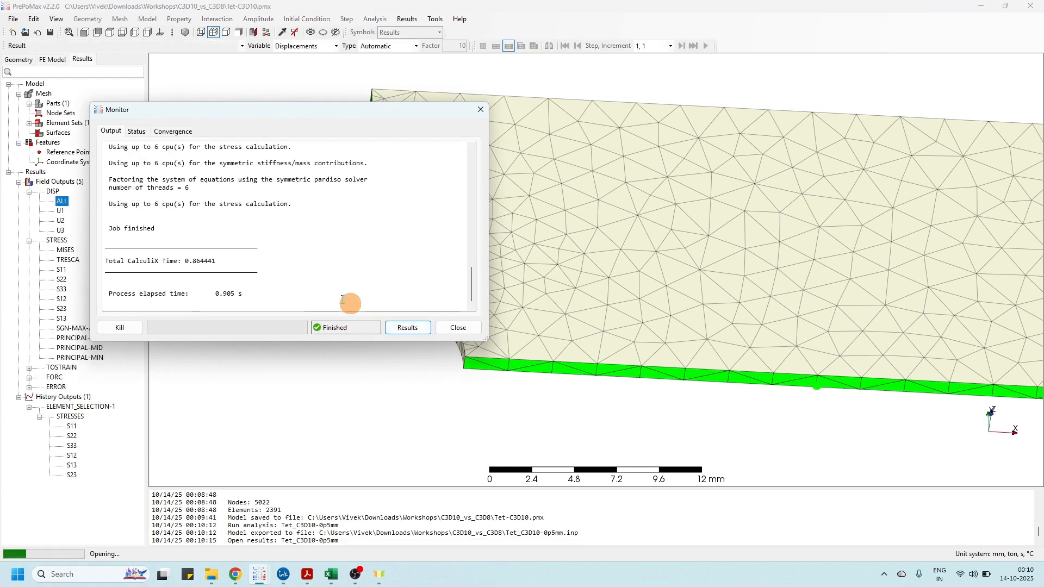
Step: Display the MISES stress, place the maximum-value label beside the hole, and examine the stress concentration at the hole edge
{"action": "left_click", "coordinate": [64, 250]}
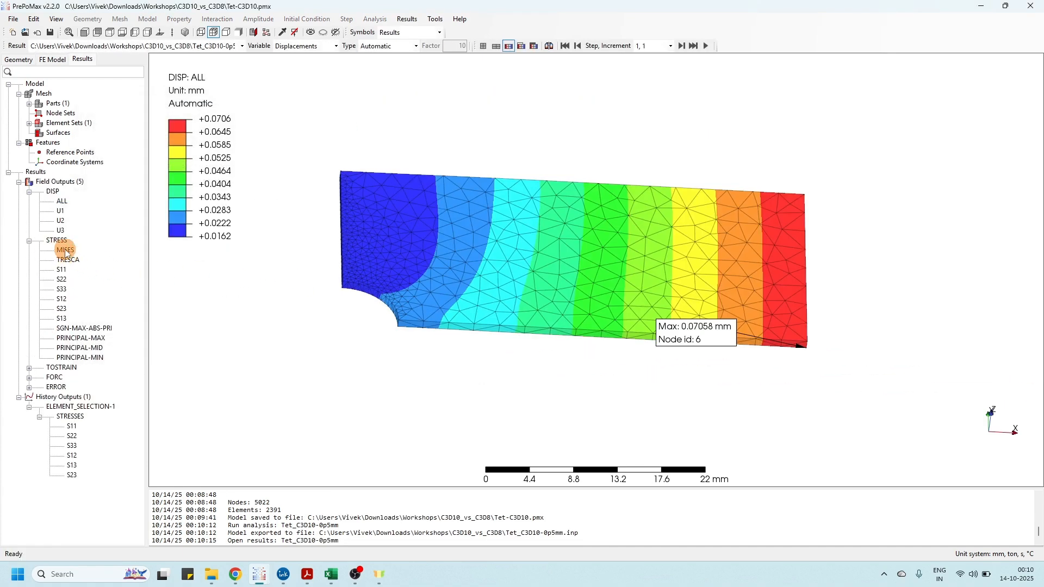
{"action": "left_click_drag", "start_coordinate": [584, 341], "coordinate": [615, 381]}
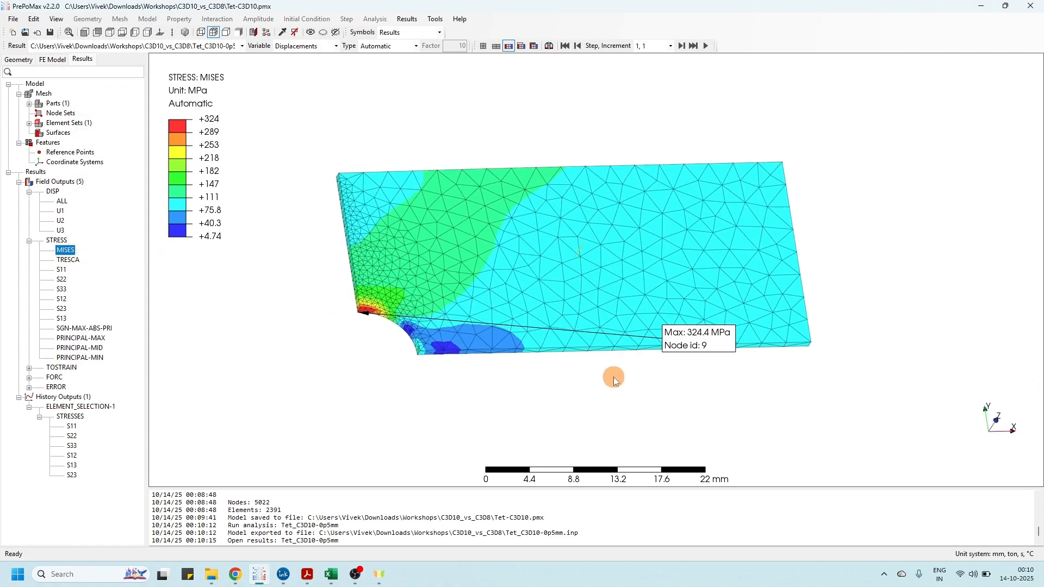
{"action": "left_click_drag", "start_coordinate": [695, 346], "coordinate": [284, 314]}
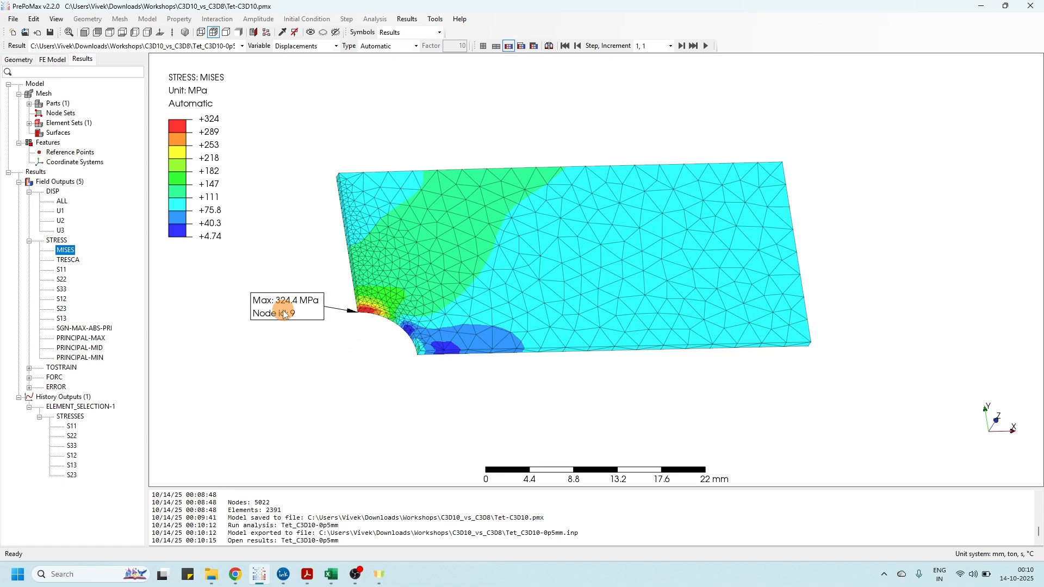
{"action": "scroll", "coordinate": [285, 314], "scroll_direction": "up", "scroll_amount": 3}
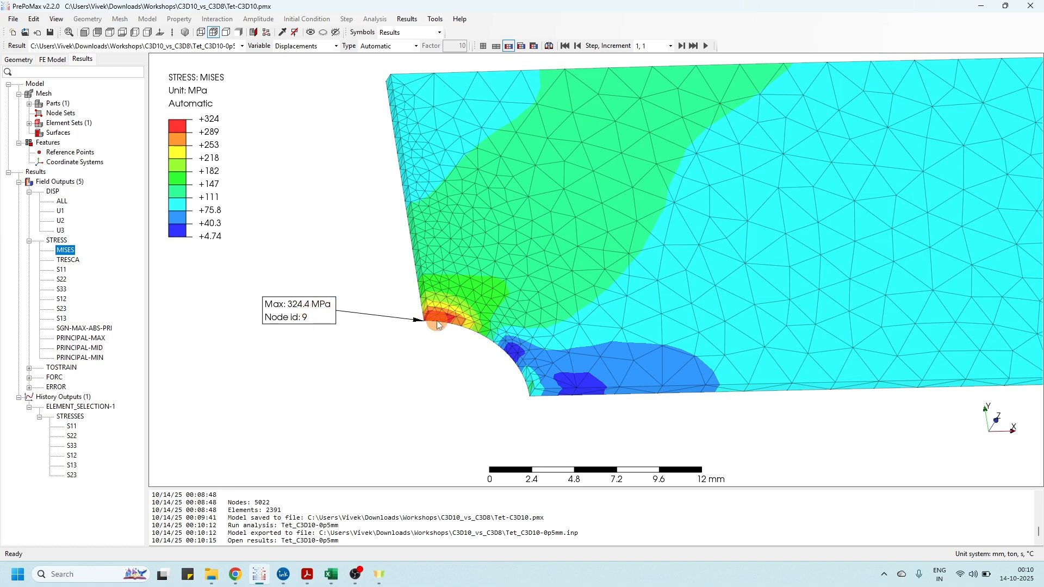
{"action": "scroll", "coordinate": [405, 311], "scroll_direction": "up", "scroll_amount": 2}
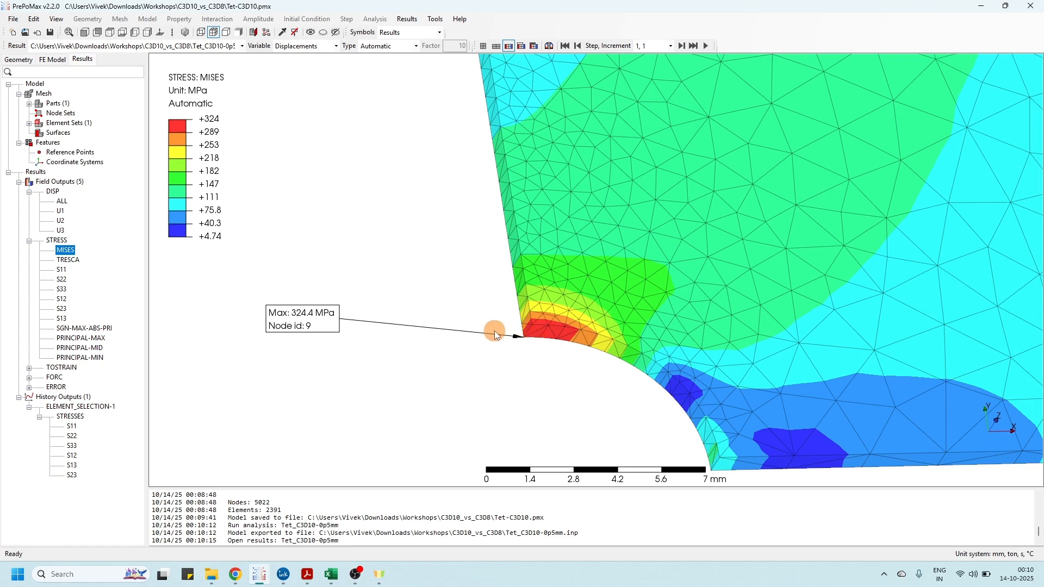
Step: Open the EH_Output-1 history output in the FE model, review its element output type, variables and region settings, and confirm it
{"action": "left_click", "coordinate": [44, 61]}
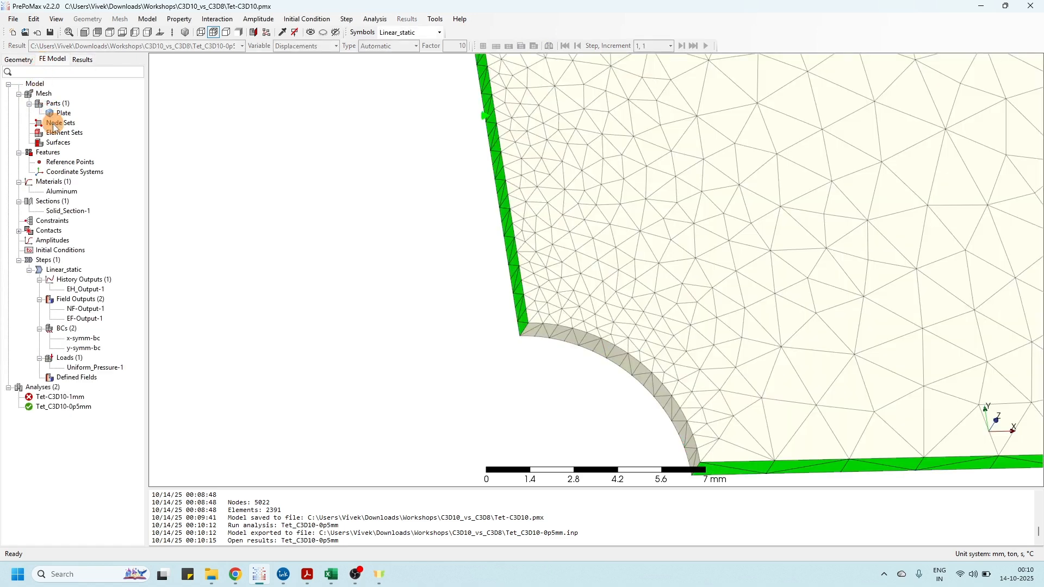
{"action": "left_click", "coordinate": [80, 280]}
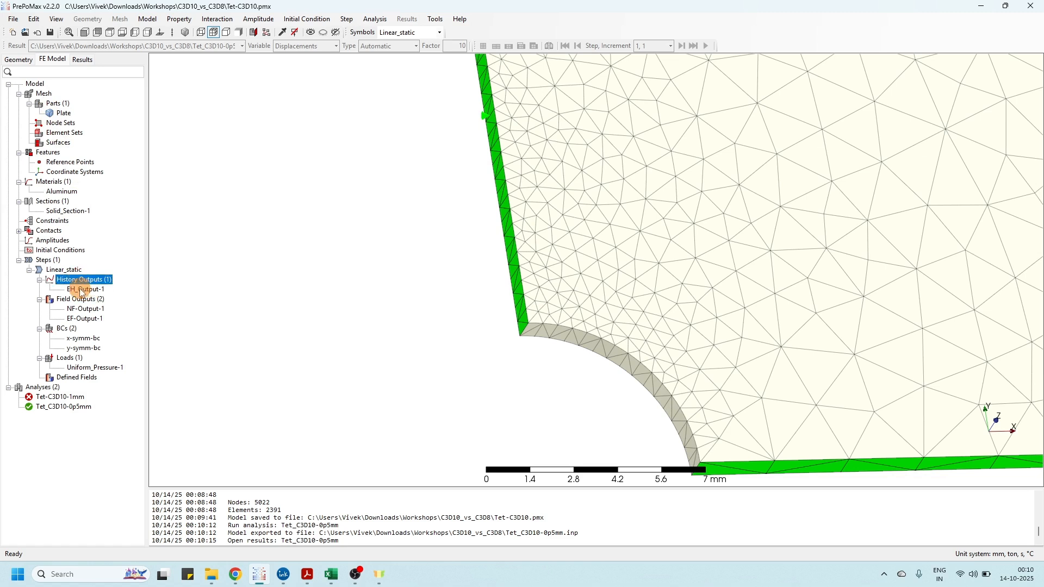
{"action": "left_click", "coordinate": [82, 290]}
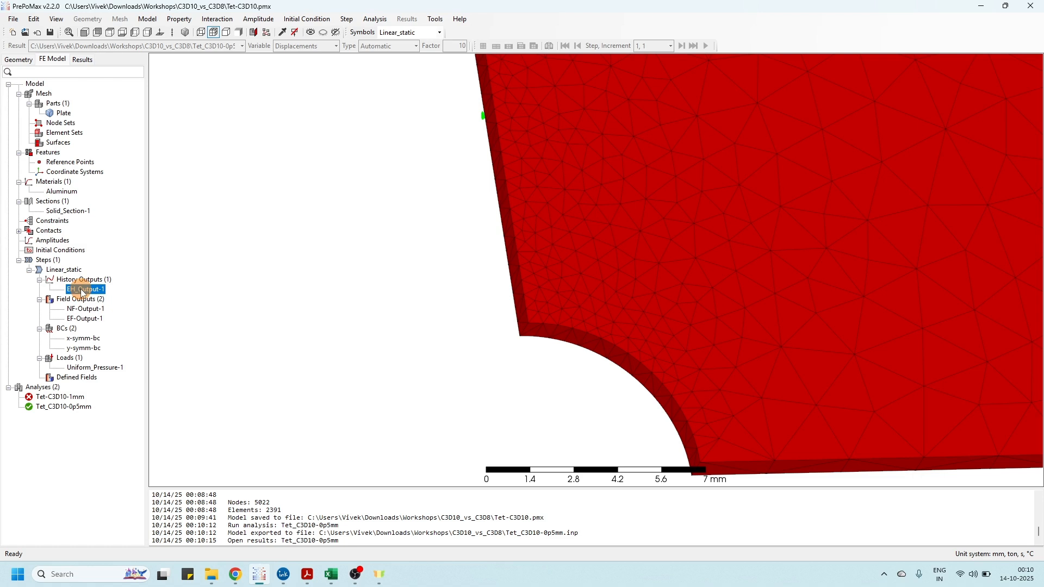
{"action": "double_click", "coordinate": [81, 292]}
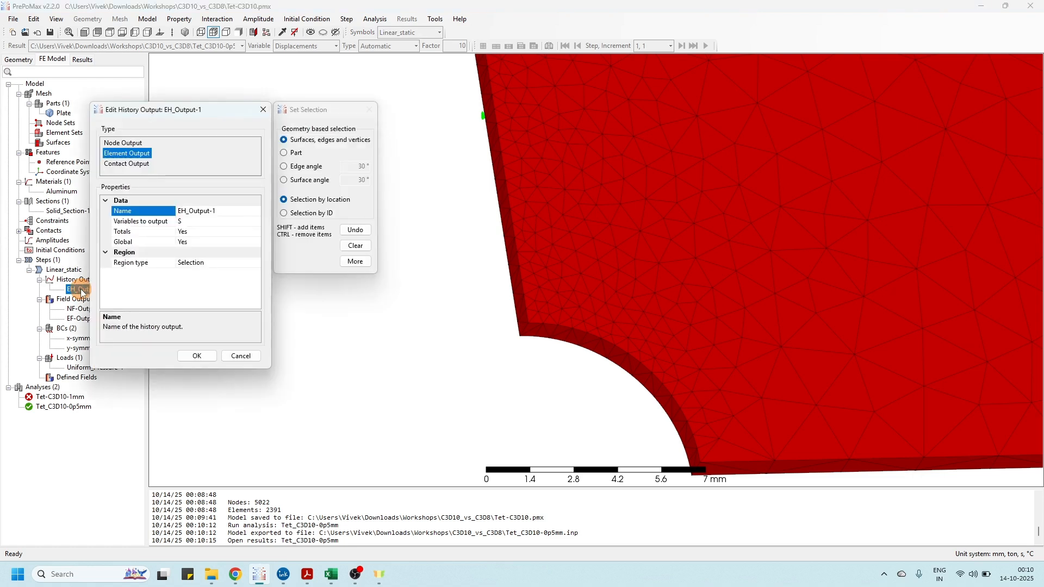
{"action": "left_click_drag", "start_coordinate": [183, 106], "coordinate": [175, 138]}
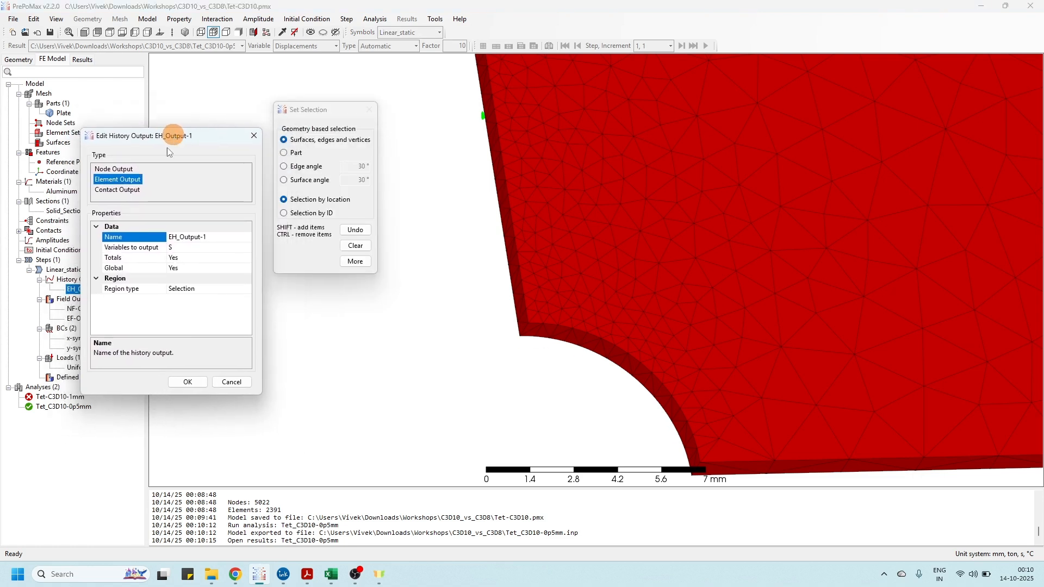
{"action": "left_click", "coordinate": [108, 182]}
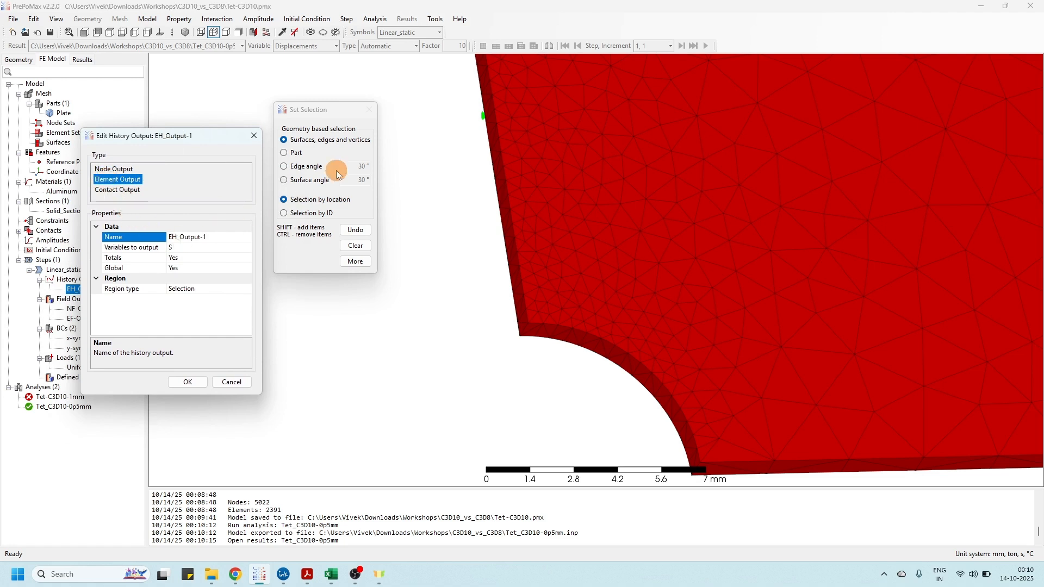
{"action": "scroll", "coordinate": [445, 226], "scroll_direction": "down", "scroll_amount": 3}
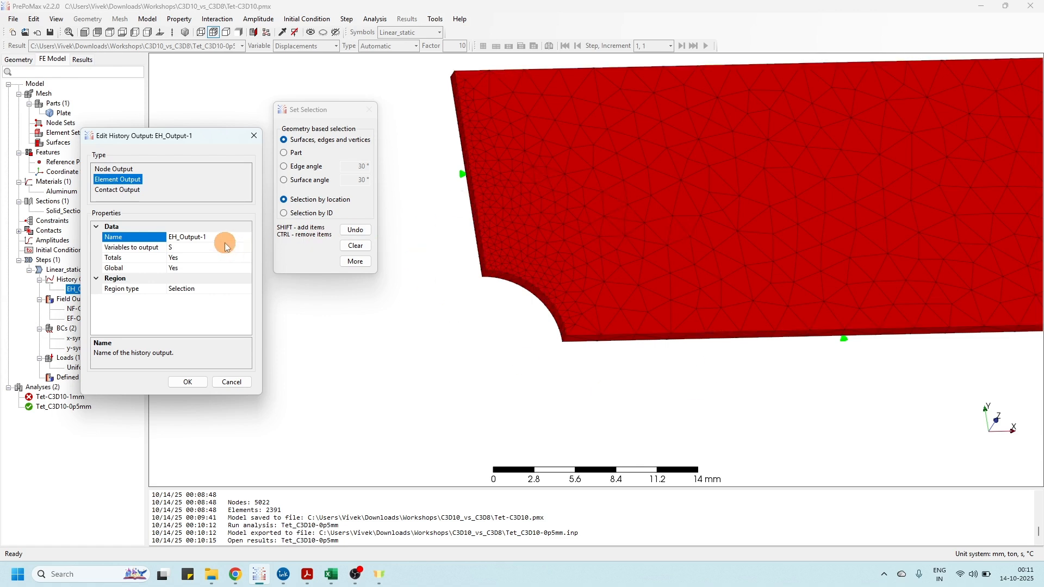
{"action": "left_click", "coordinate": [179, 252]}
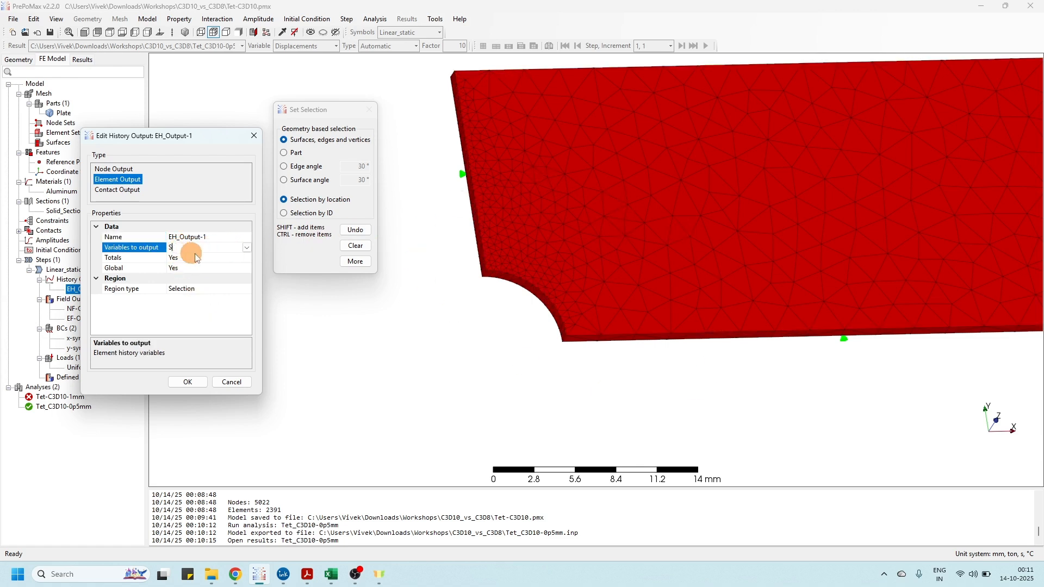
{"action": "left_click", "coordinate": [248, 248]}
{"action": "left_click", "coordinate": [114, 296]}
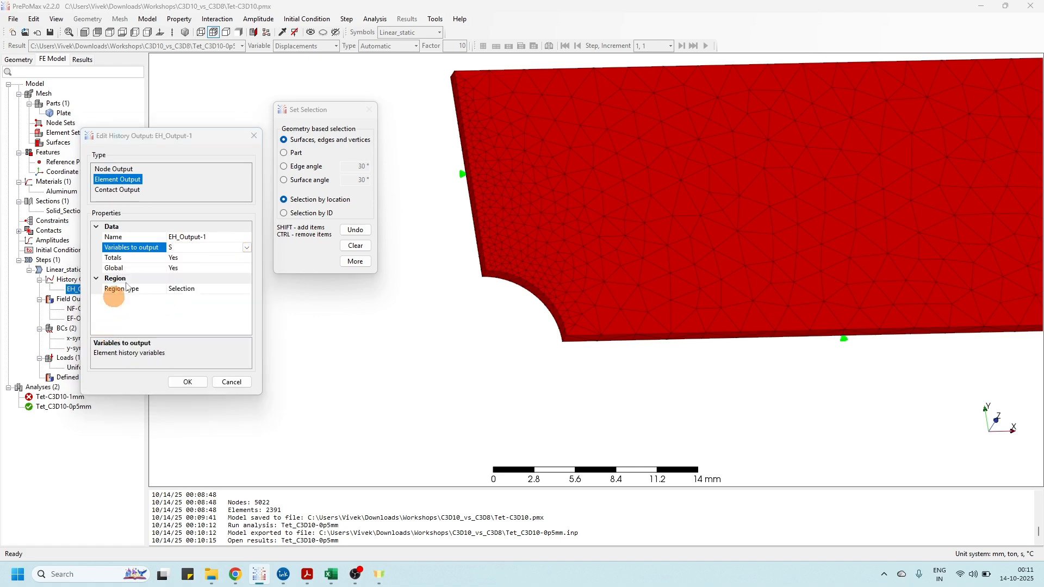
{"action": "left_click", "coordinate": [198, 381]}
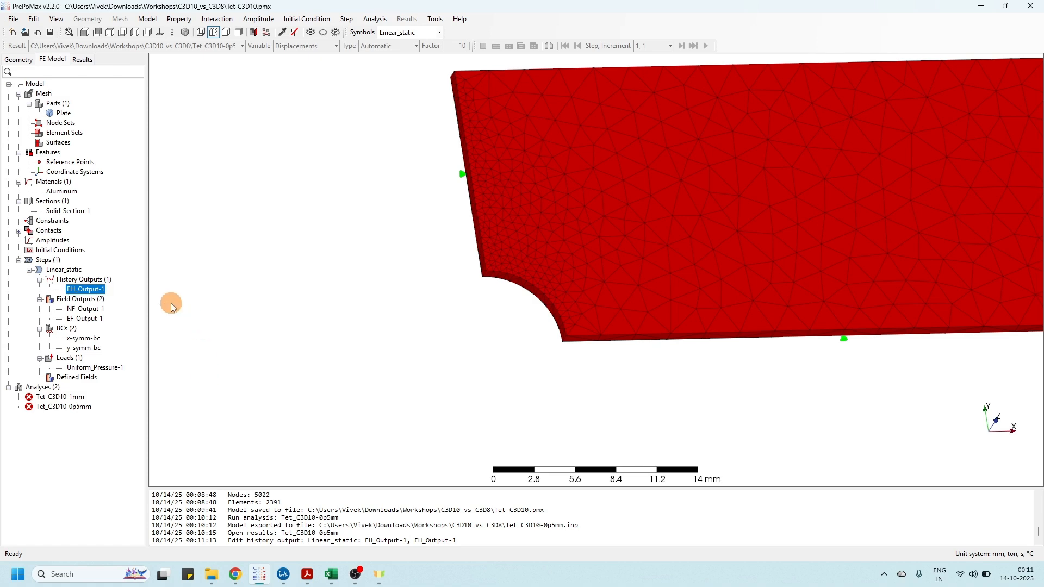
Step: Open the S11 history output table of ELEMENT_SELECTION-1 in the results, enlarge it to examine the integration-point stresses, and close it
{"action": "left_click", "coordinate": [78, 407]}
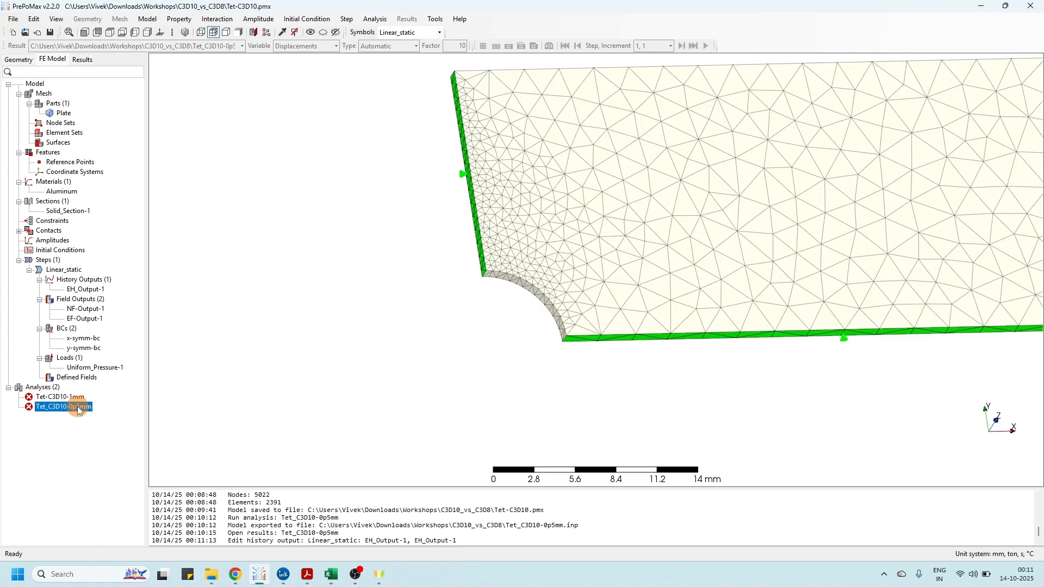
{"action": "left_click", "coordinate": [81, 60]}
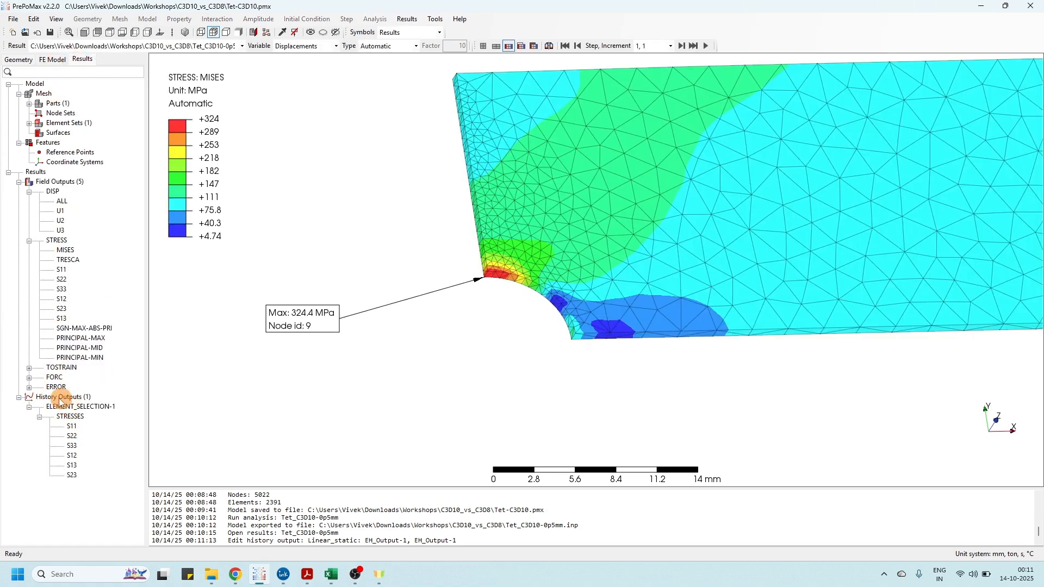
{"action": "left_click", "coordinate": [58, 63]}
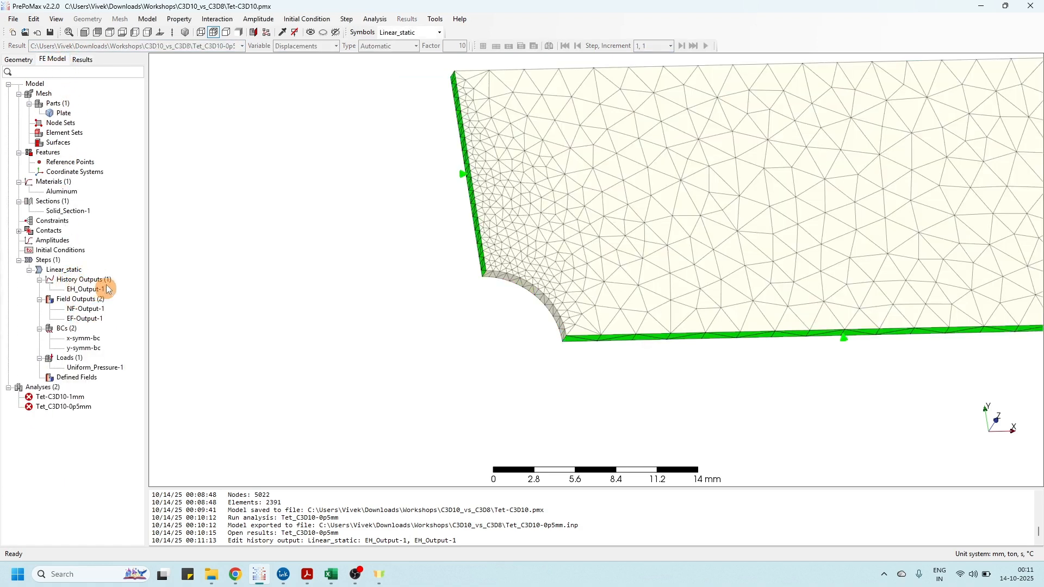
{"action": "left_click", "coordinate": [82, 60]}
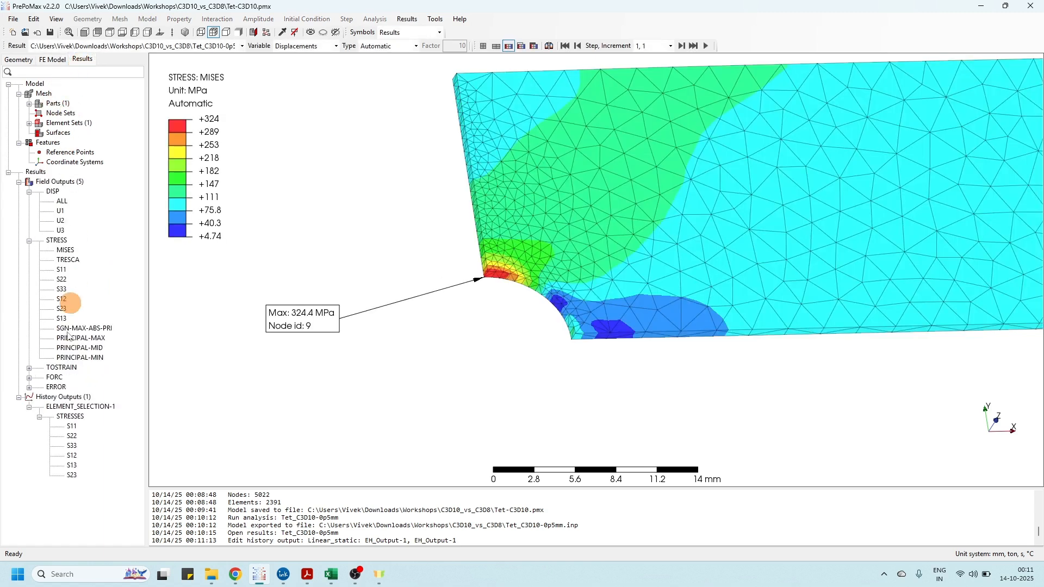
{"action": "double_click", "coordinate": [73, 427]}
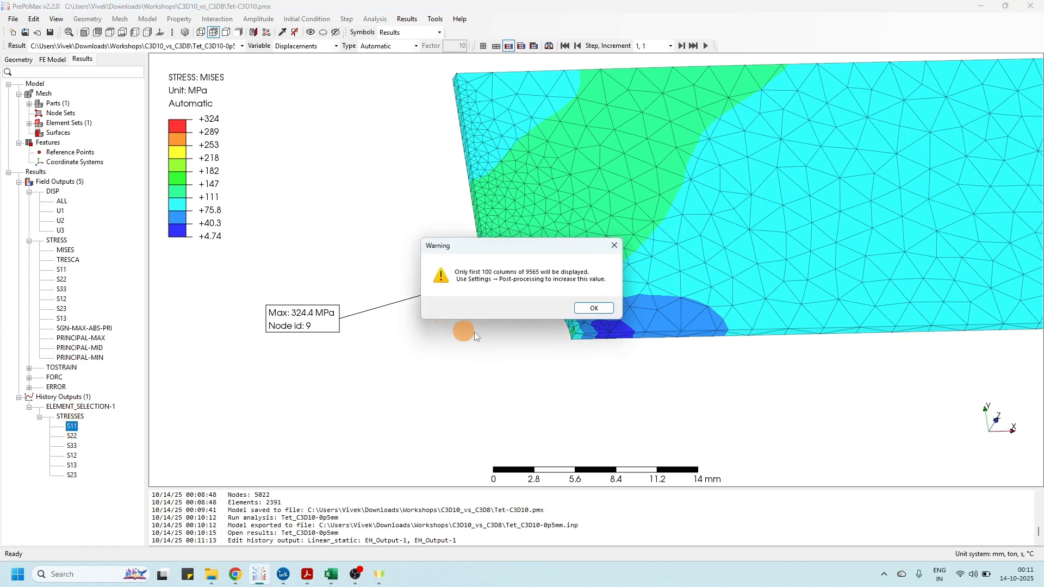
{"action": "left_click", "coordinate": [592, 309]}
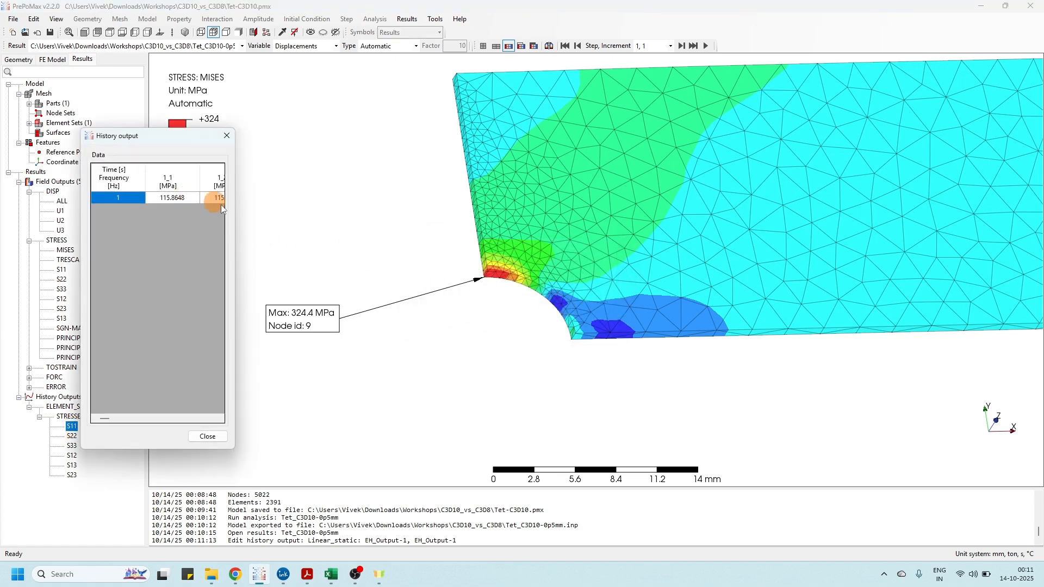
{"action": "left_click_drag", "start_coordinate": [237, 211], "coordinate": [427, 218]}
{"action": "left_click_drag", "start_coordinate": [374, 139], "coordinate": [354, 149]}
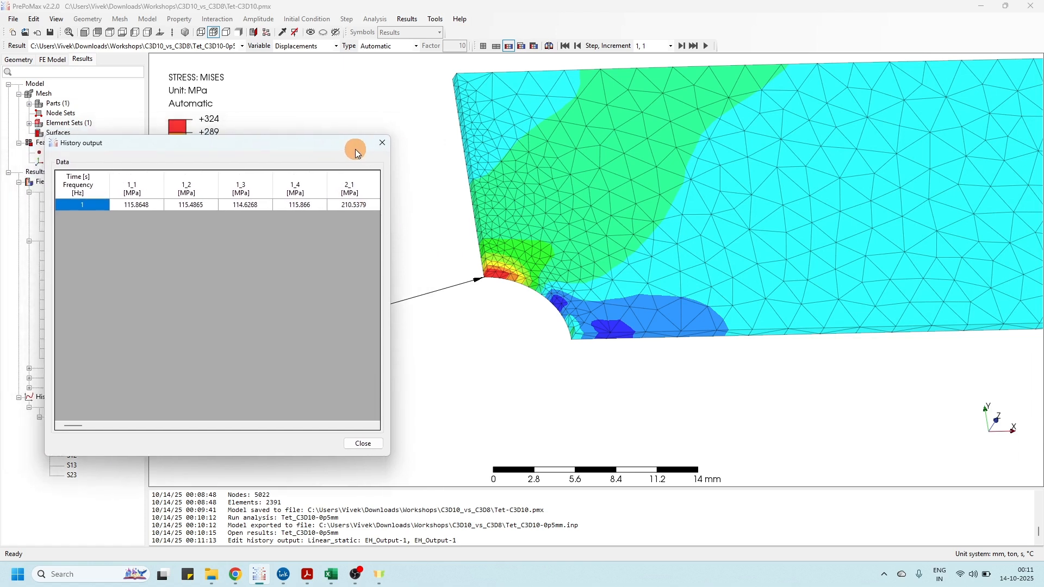
{"action": "left_click", "coordinate": [383, 146]}
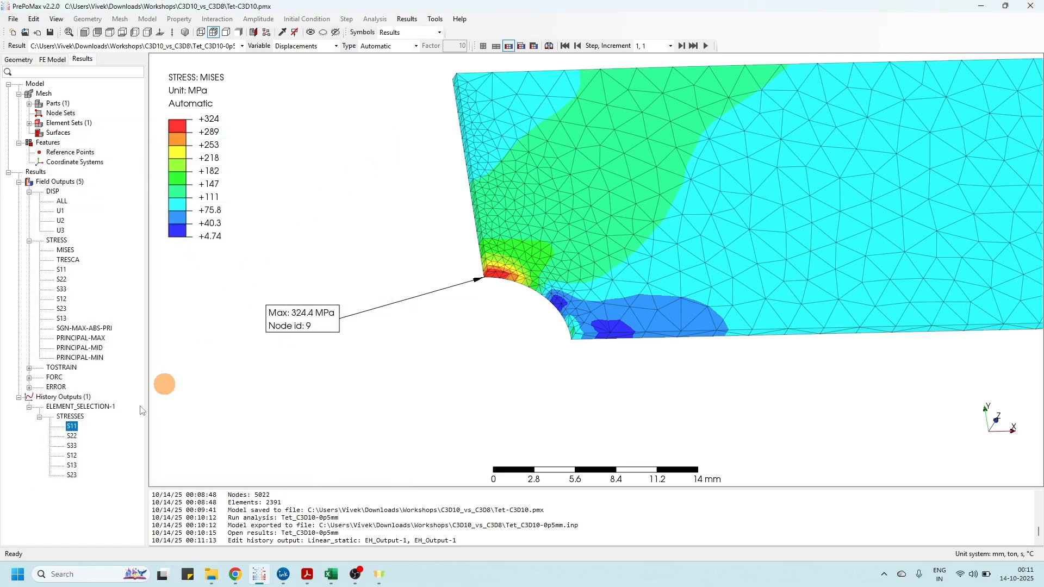
Step: Display the S11 field stress on the plate and examine its maximum at the hole edge
{"action": "left_click", "coordinate": [66, 250]}
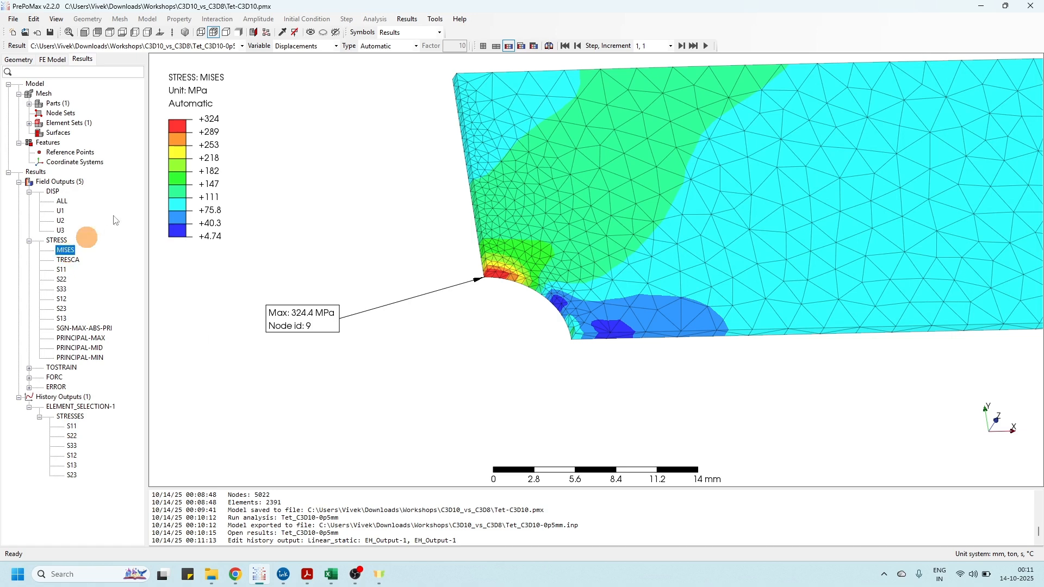
{"action": "left_click", "coordinate": [61, 270]}
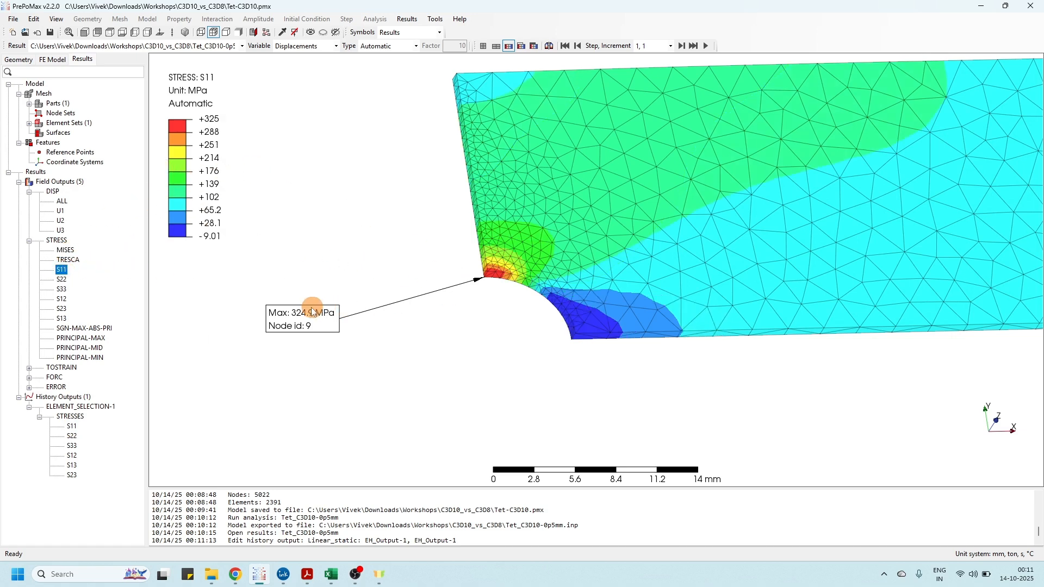
{"action": "scroll", "coordinate": [359, 286], "scroll_direction": "down", "scroll_amount": 3}
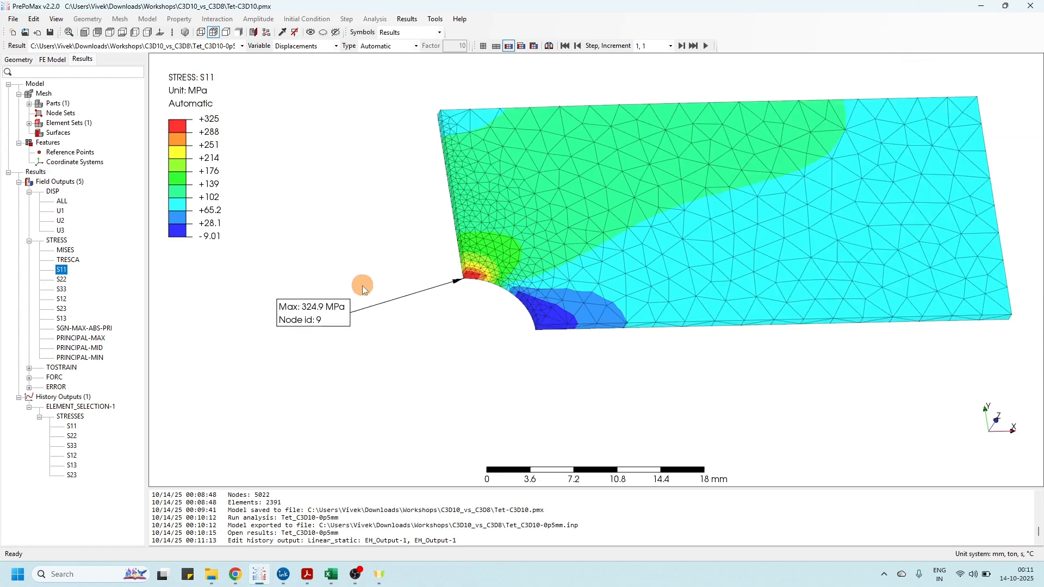
{"action": "scroll", "coordinate": [459, 286], "scroll_direction": "up", "scroll_amount": 3}
{"action": "scroll", "coordinate": [405, 268], "scroll_direction": "up", "scroll_amount": 2}
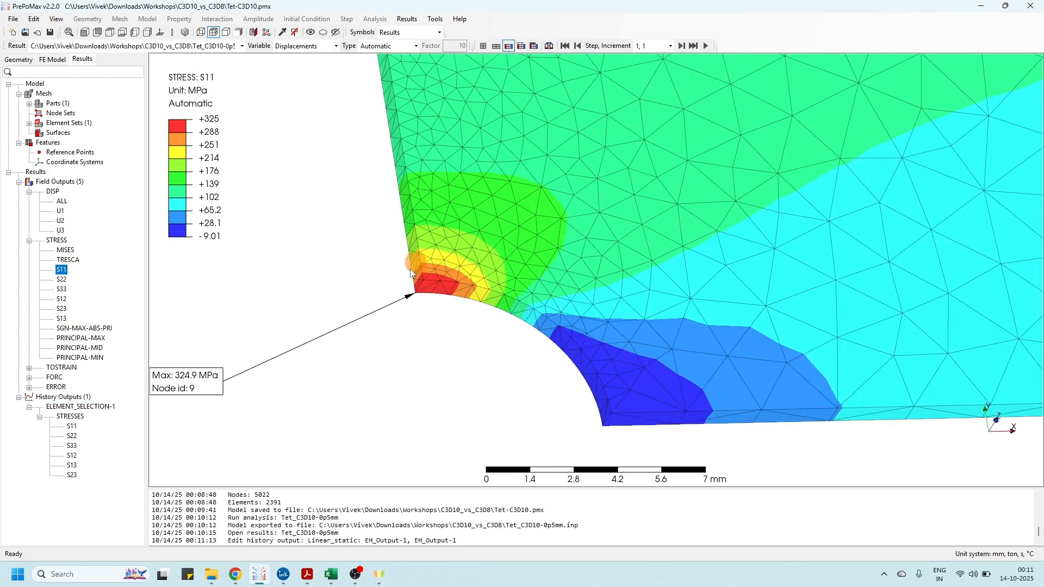
{"action": "scroll", "coordinate": [435, 300], "scroll_direction": "down", "scroll_amount": 4}
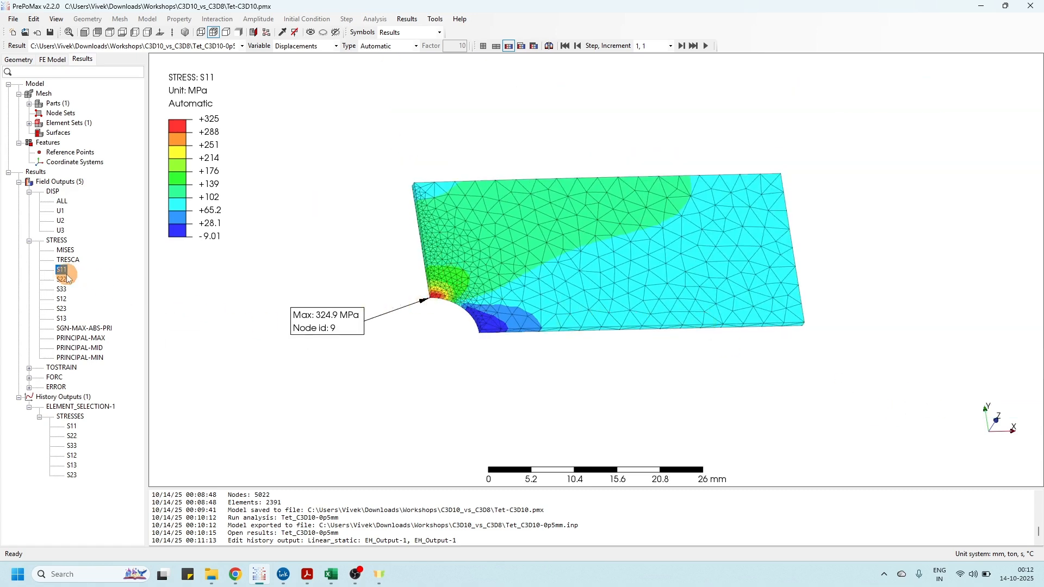
Step: Switch to File Explorer and open Tet_C3D10-0p5mm.dat from the C3D10_vs_C3D8 folder in Notepad++
{"action": "left_click", "coordinate": [71, 427]}
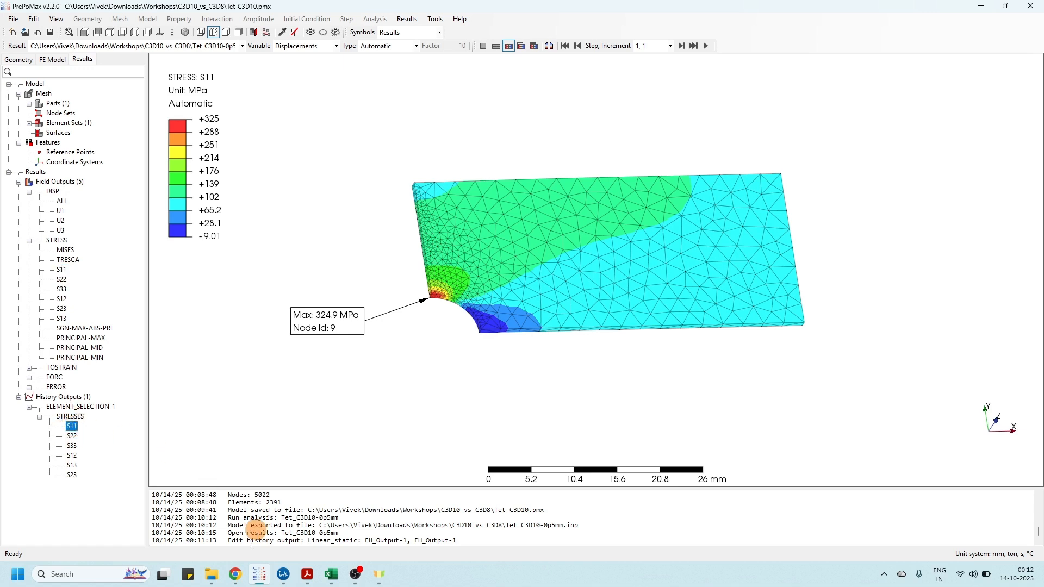
{"action": "left_click", "coordinate": [220, 578]}
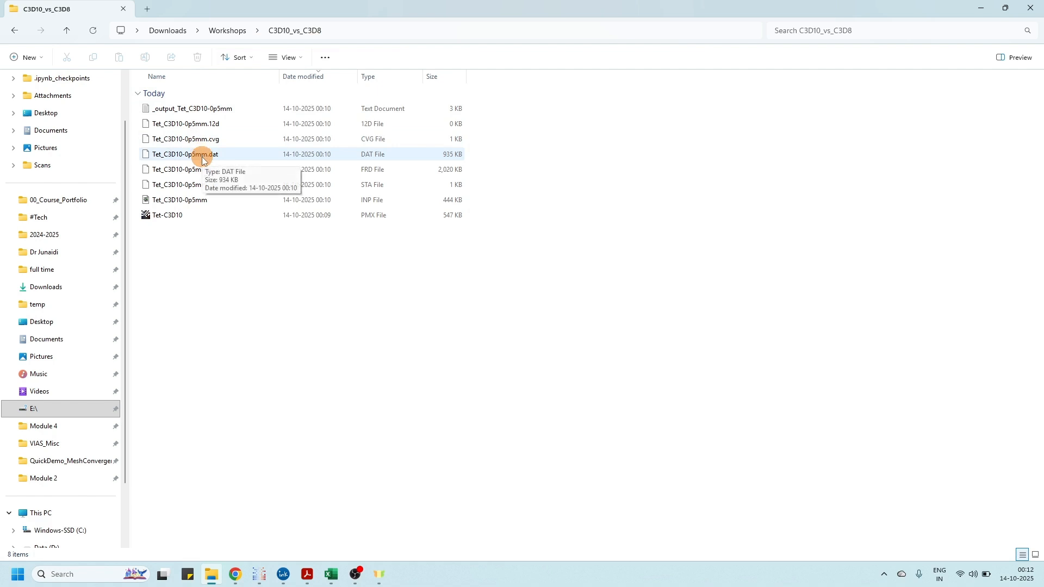
{"action": "left_click", "coordinate": [187, 156]}
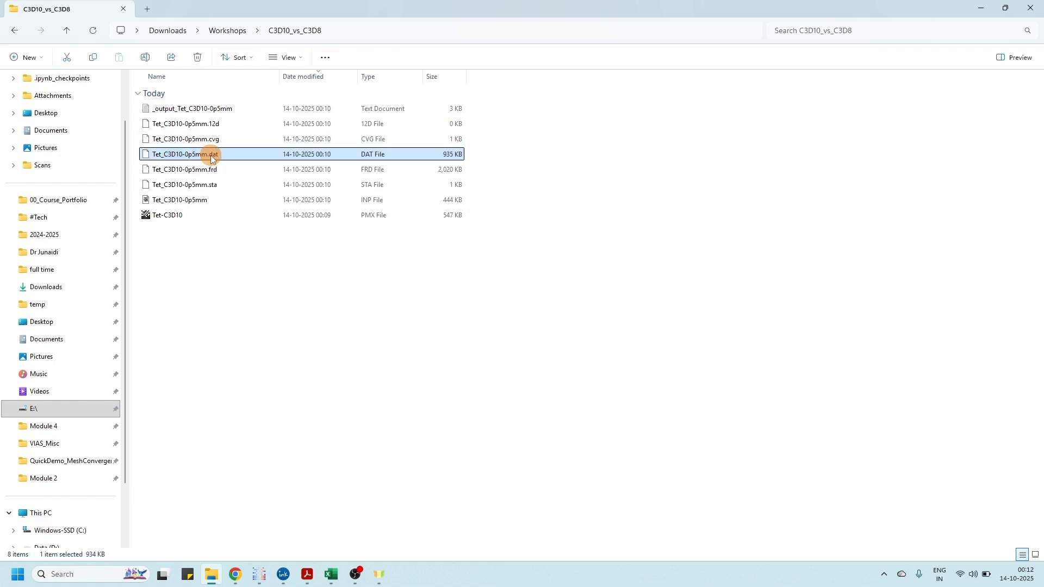
{"action": "right_click", "coordinate": [197, 154]}
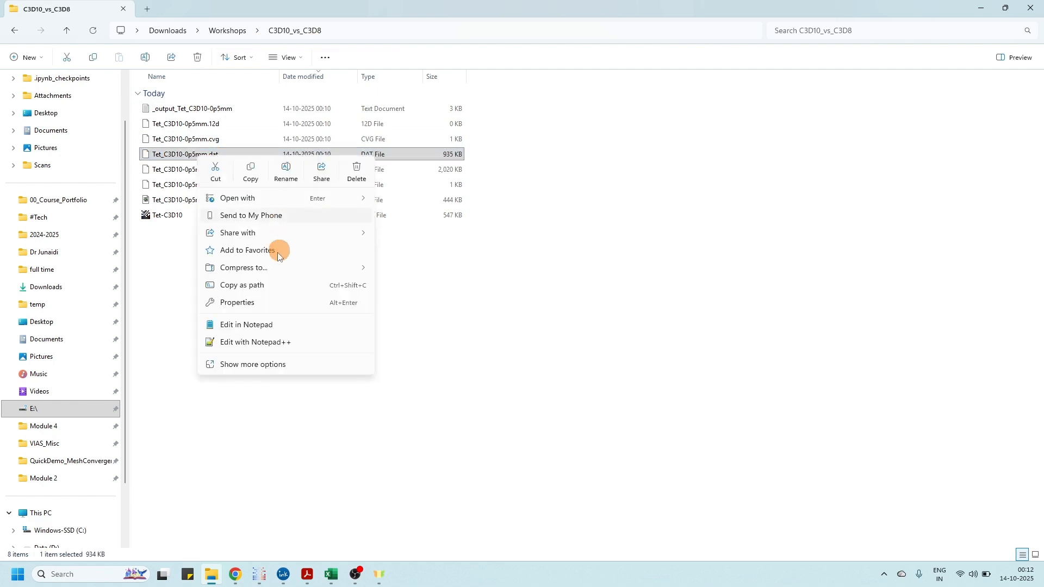
{"action": "left_click", "coordinate": [264, 342]}
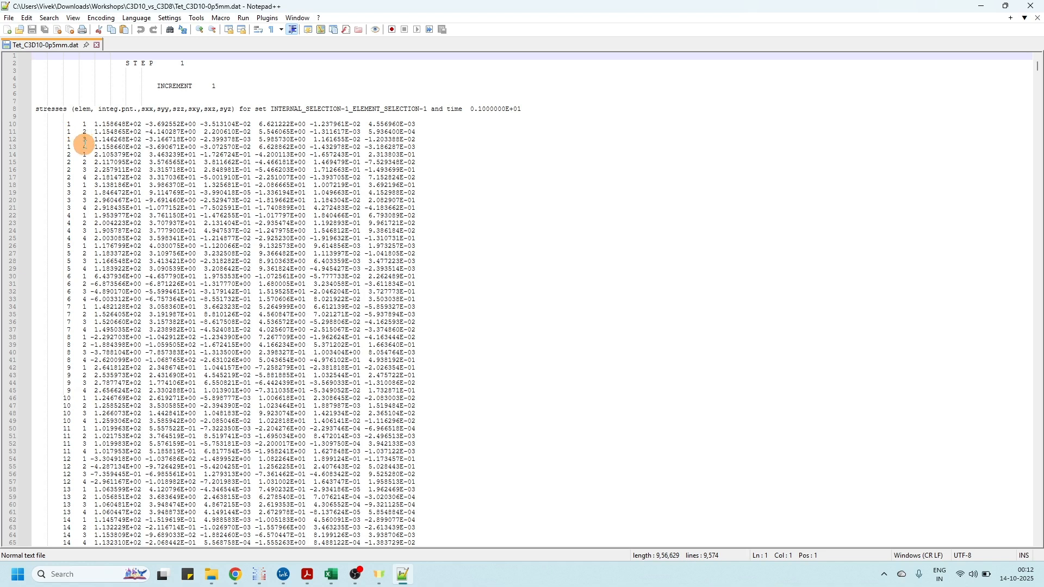
Step: Examine the integration-point stress rows of elements 2 and 3 by highlighting each element's four rows
{"action": "left_click_drag", "start_coordinate": [68, 155], "coordinate": [446, 172]}
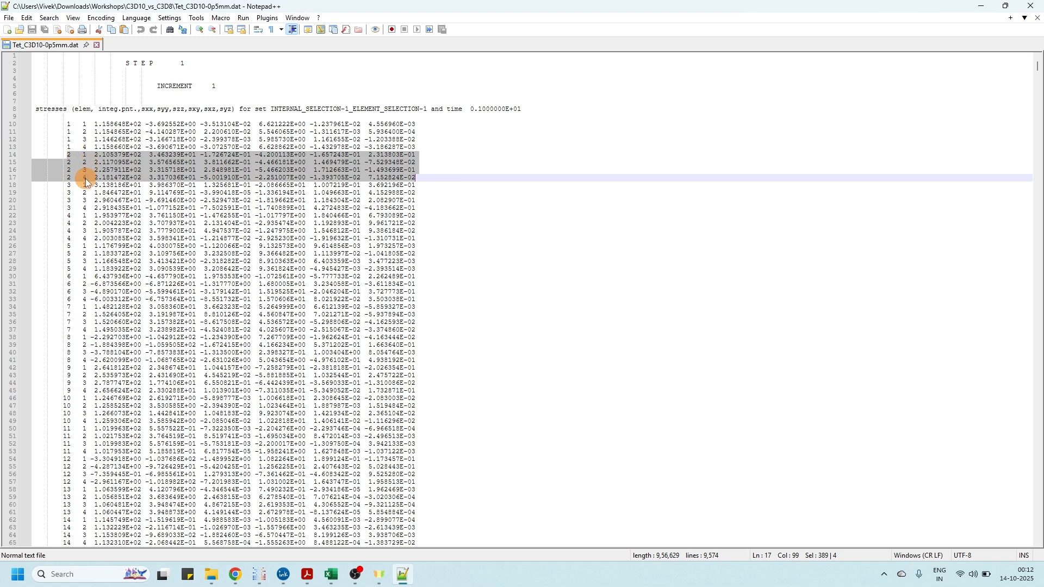
{"action": "left_click", "coordinate": [68, 185]}
{"action": "left_click_drag", "start_coordinate": [68, 188], "coordinate": [423, 206]}
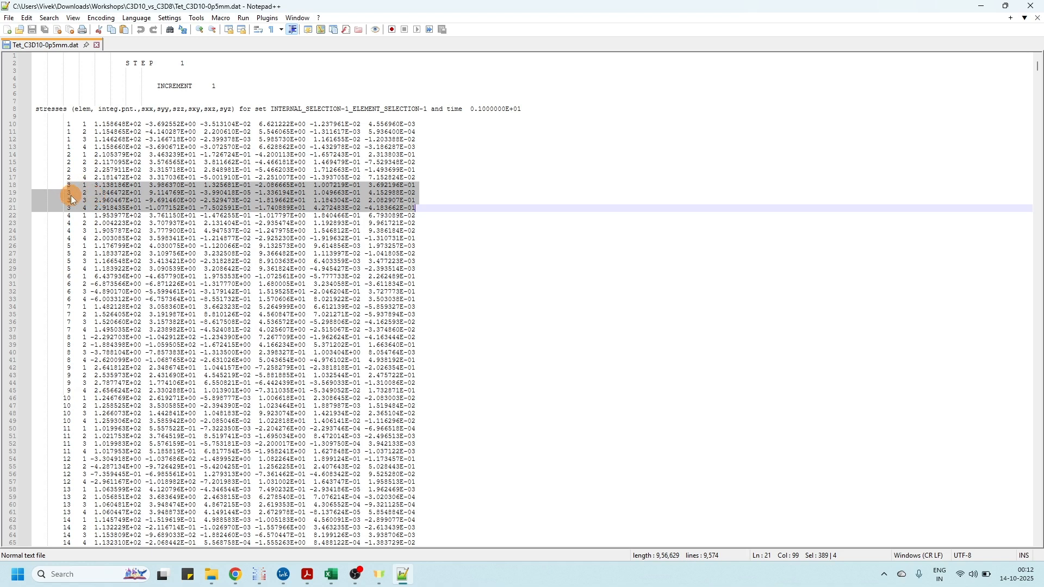
Step: Copy the entire contents of the .dat file and paste them into the blank Excel worksheet at cell B3
{"action": "left_click", "coordinate": [40, 124]}
{"action": "left_click_drag", "start_coordinate": [32, 123], "coordinate": [424, 473]}
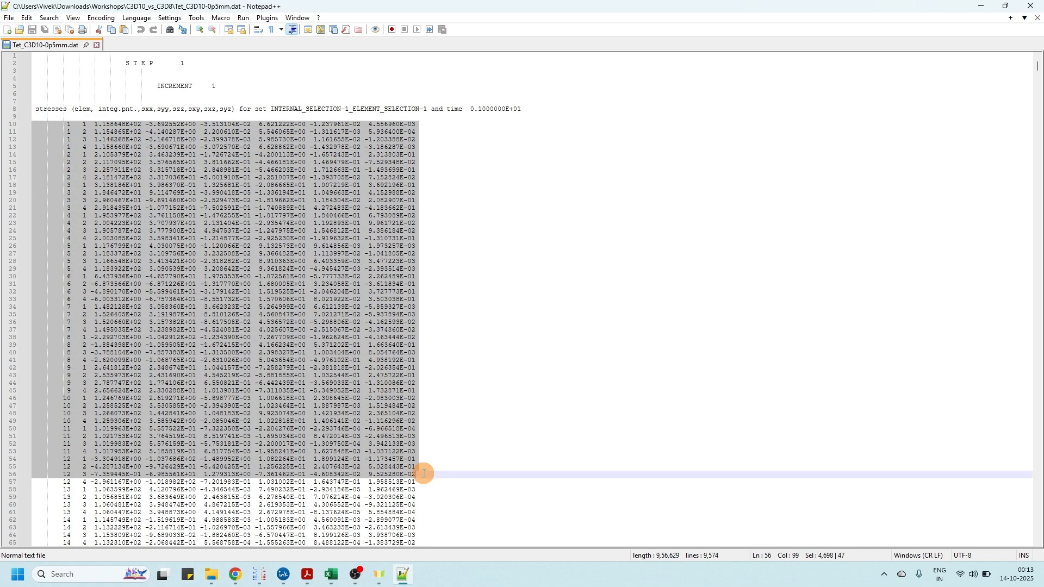
{"action": "key", "text": "ctrl+a"}
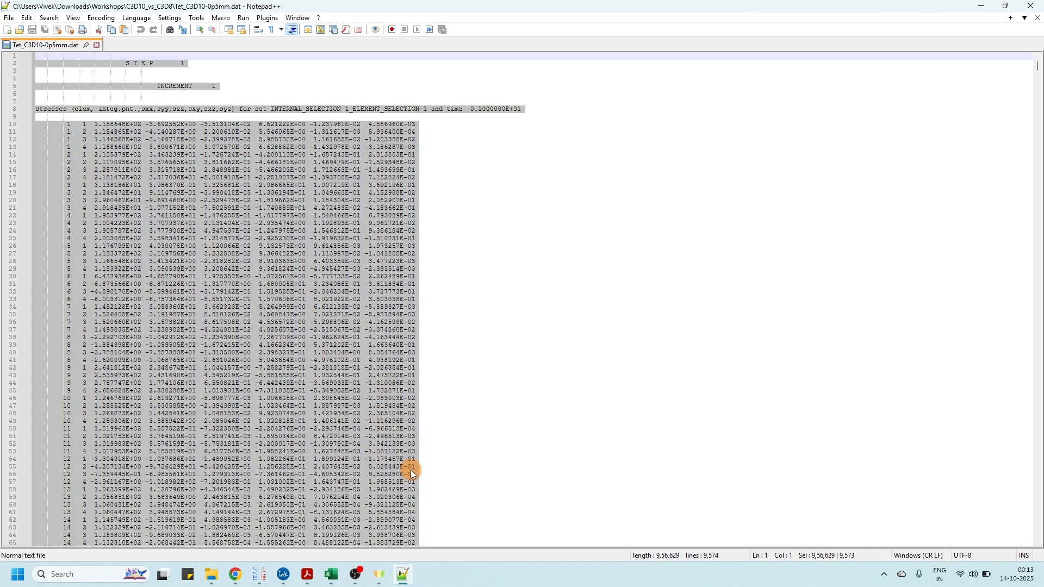
{"action": "left_click", "coordinate": [332, 575]}
{"action": "left_click", "coordinate": [69, 147]}
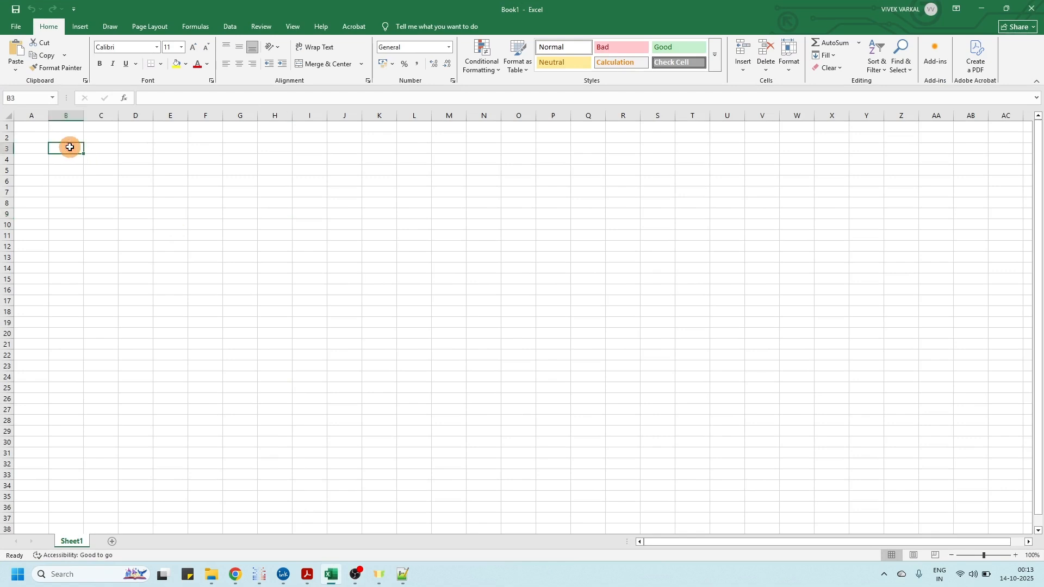
{"action": "key", "text": "ctrl+v"}
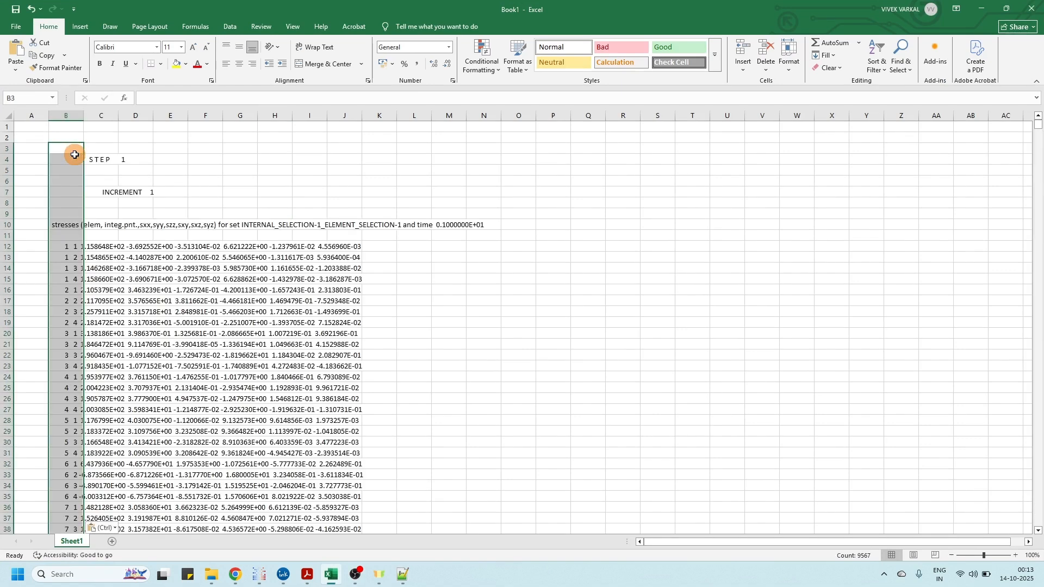
Step: Split the pasted .dat contents into worksheet columns using the Text Import Wizard with space delimiters and consecutive delimiters treated as one
{"action": "left_click", "coordinate": [113, 530]}
{"action": "left_click", "coordinate": [137, 518]}
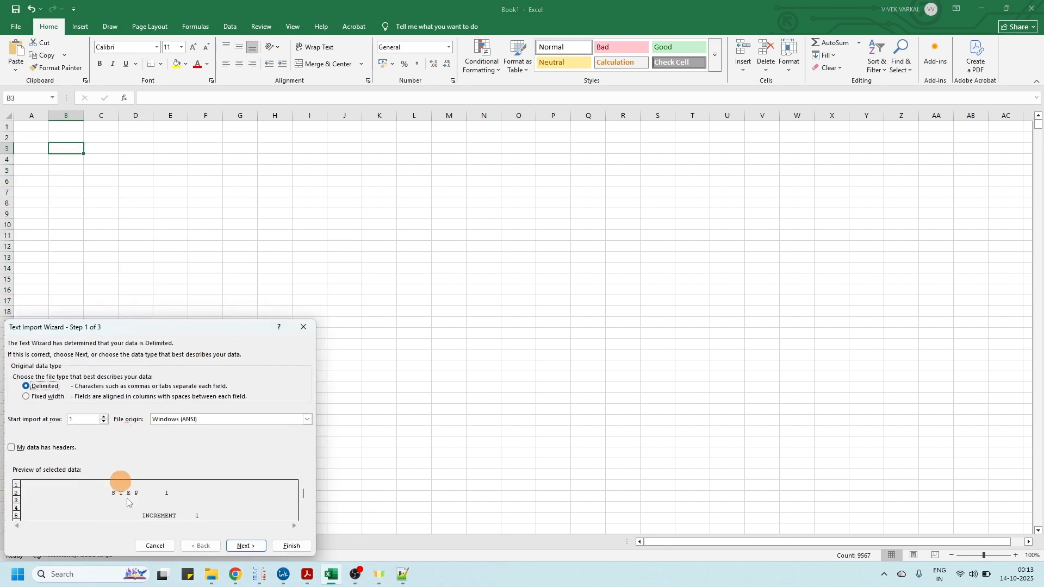
{"action": "left_click", "coordinate": [254, 546]}
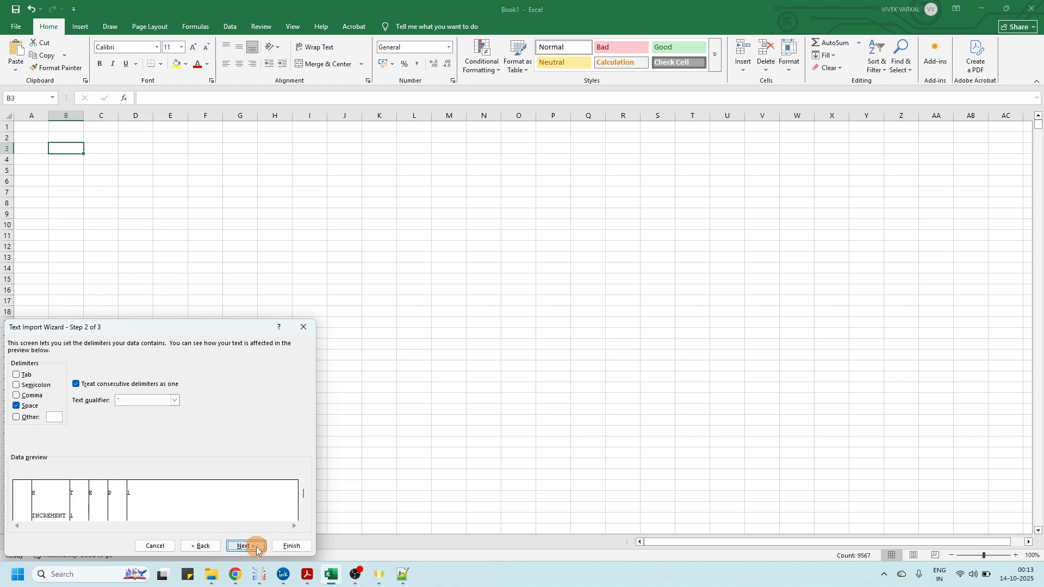
{"action": "left_click", "coordinate": [245, 546]}
{"action": "left_click", "coordinate": [290, 545]}
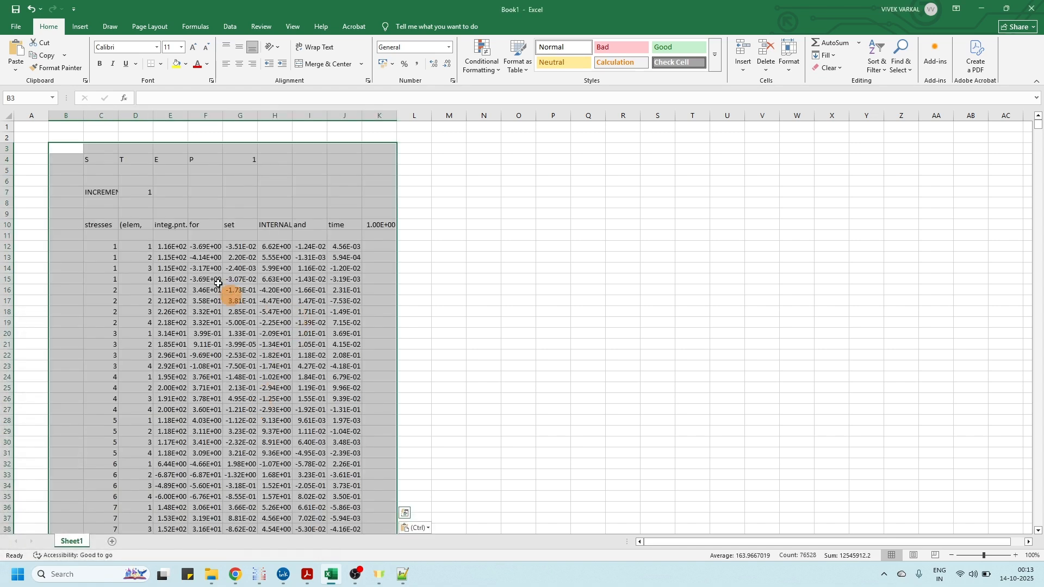
Step: Examine the element number, integration point and six stress component columns in element 1's four rows
{"action": "left_click", "coordinate": [212, 270]}
{"action": "left_click_drag", "start_coordinate": [106, 247], "coordinate": [104, 279]}
{"action": "left_click_drag", "start_coordinate": [137, 245], "coordinate": [140, 283]}
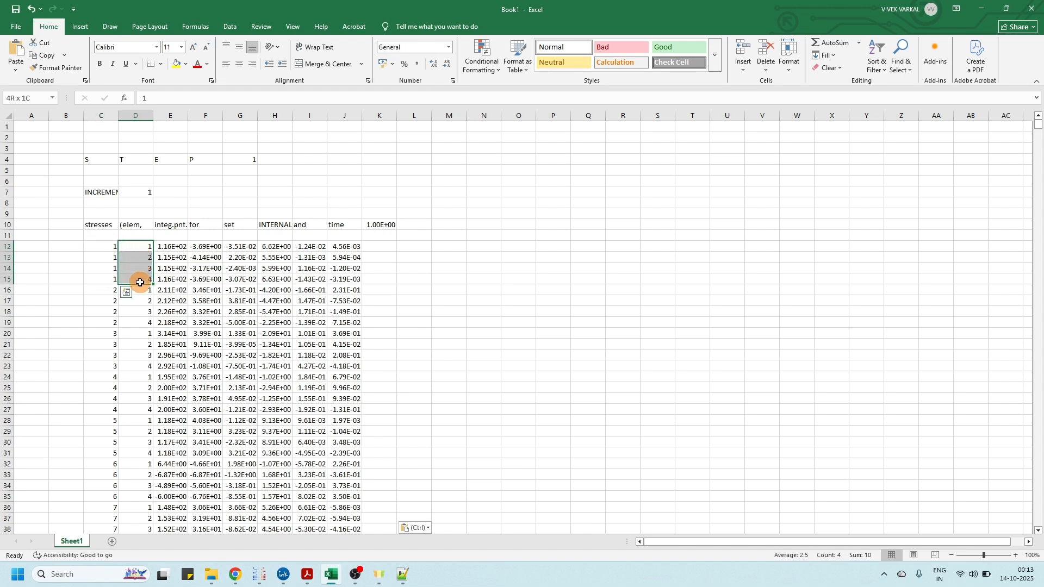
{"action": "left_click_drag", "start_coordinate": [140, 282], "coordinate": [140, 282]}
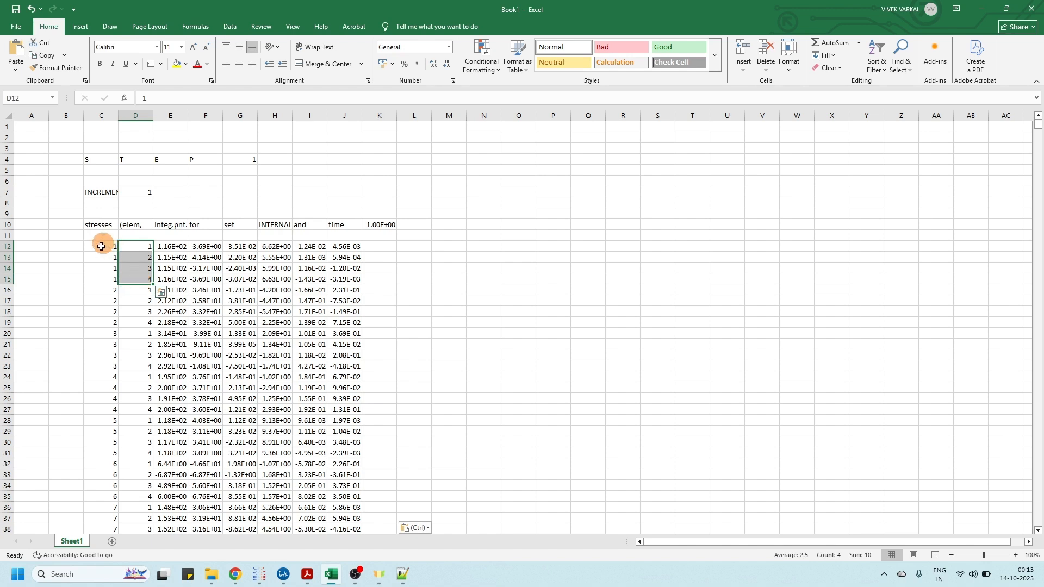
{"action": "left_click_drag", "start_coordinate": [168, 248], "coordinate": [207, 278]}
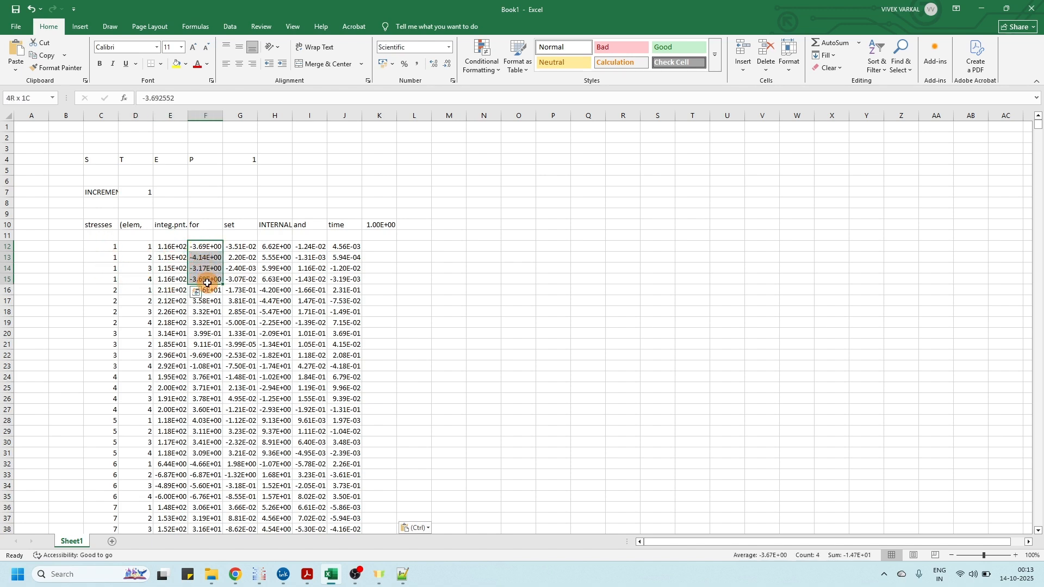
{"action": "left_click_drag", "start_coordinate": [240, 244], "coordinate": [351, 278]}
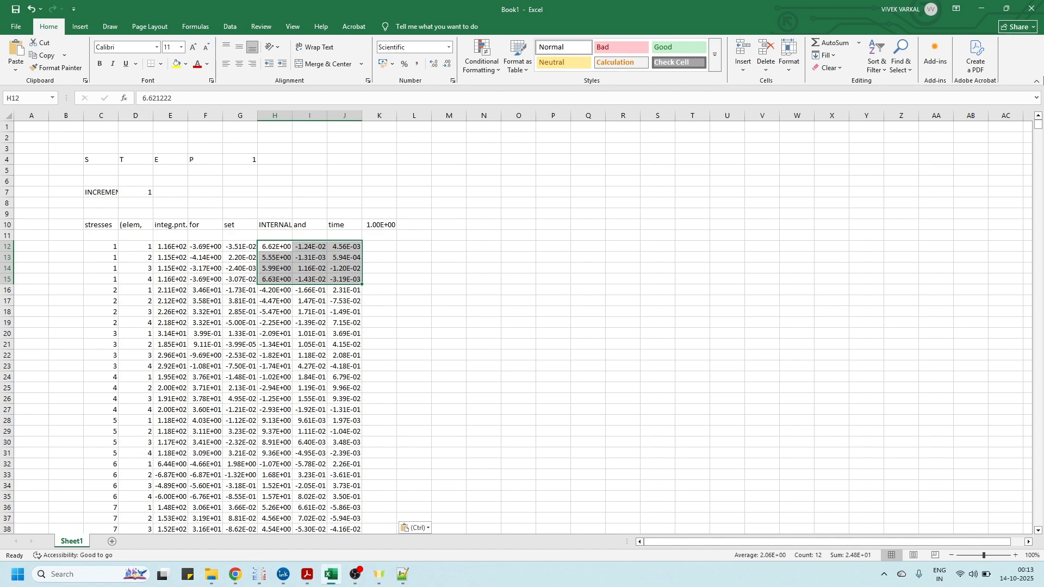
Step: Enter the formula =max(E12:E9575) in cell E9576 below the first stress component column
{"action": "left_click_drag", "start_coordinate": [1038, 125], "coordinate": [1038, 528]}
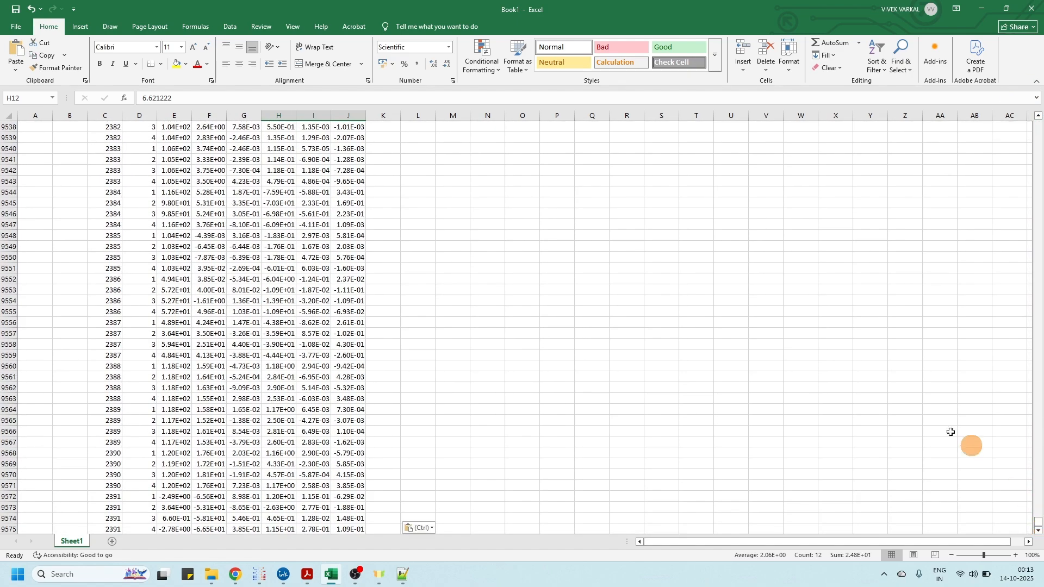
{"action": "scroll", "coordinate": [830, 415], "scroll_direction": "down", "scroll_amount": 11}
{"action": "left_click", "coordinate": [166, 182]}
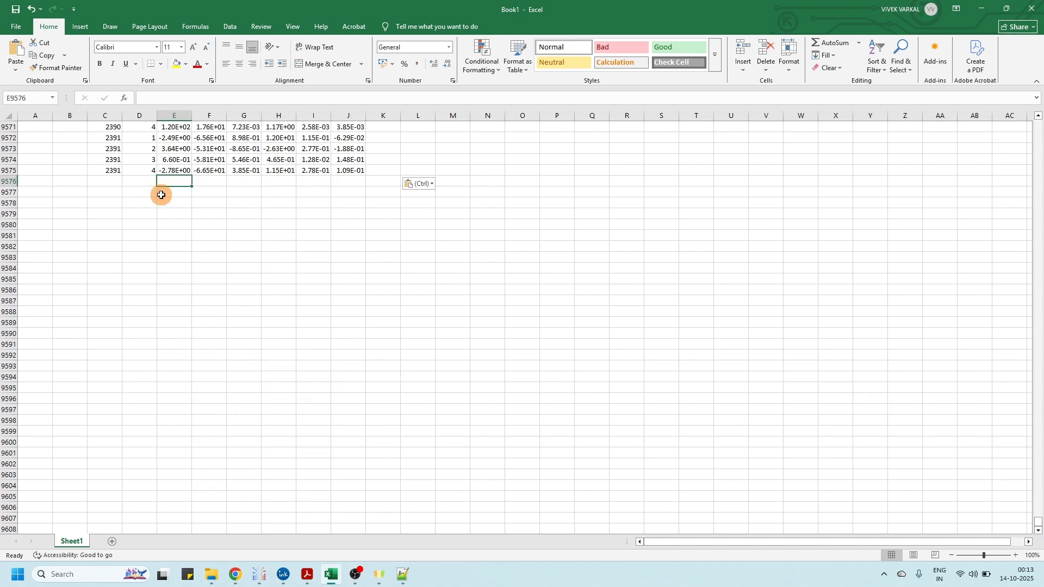
{"action": "type", "text": "=max("}
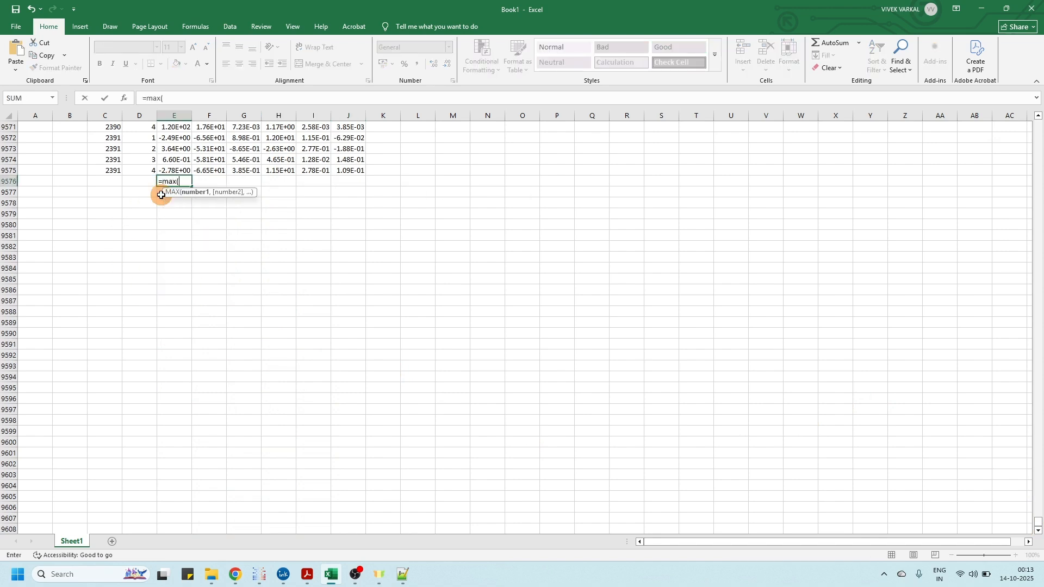
{"action": "left_click", "coordinate": [175, 170]}
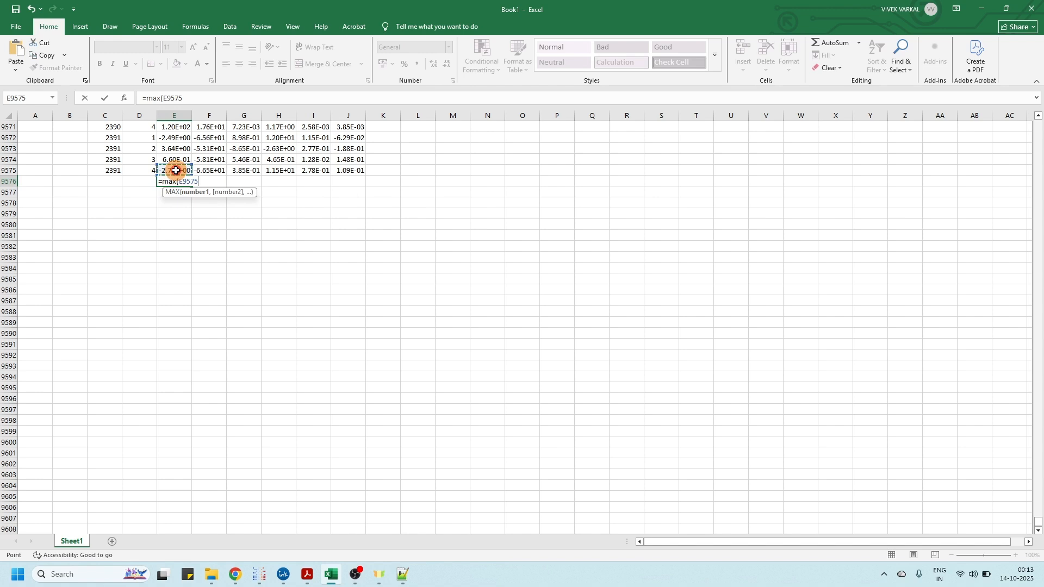
{"action": "key", "text": "ctrl+shift+Up"}
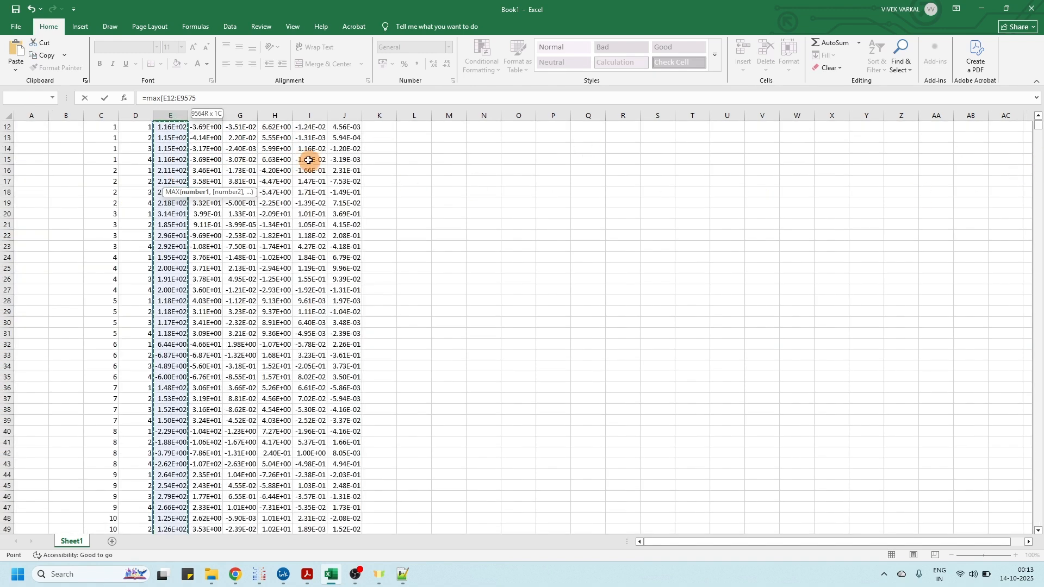
{"action": "left_click", "coordinate": [197, 98]}
{"action": "type", "text": ")"}
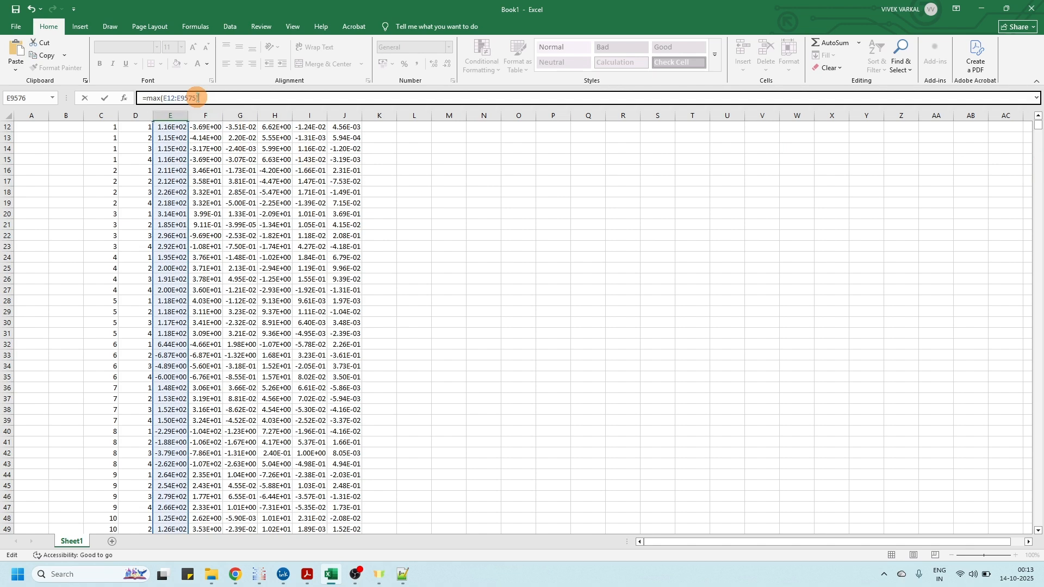
{"action": "key", "text": "Return"}
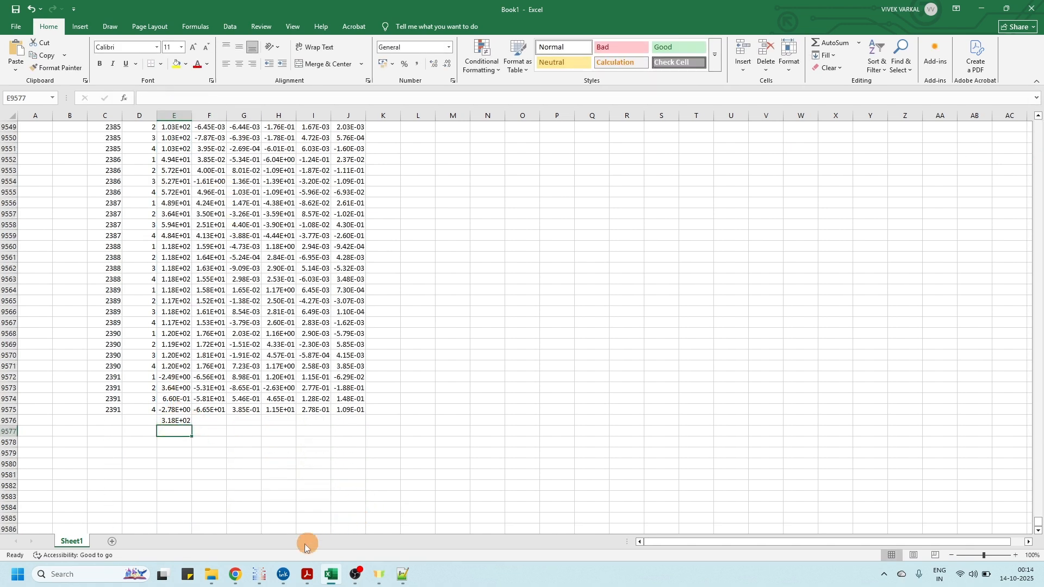
Step: Switch to PrePoMax and examine the maximum S11 field stress at the hole edge, moving its annotation level with the maximum point
{"action": "left_click", "coordinate": [259, 574]}
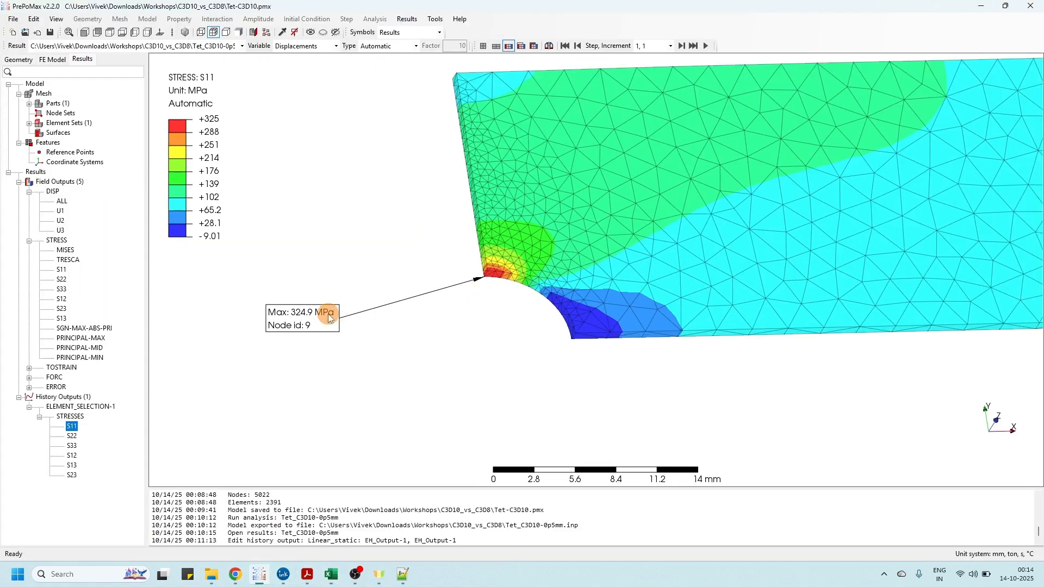
{"action": "left_click_drag", "start_coordinate": [328, 314], "coordinate": [356, 270]}
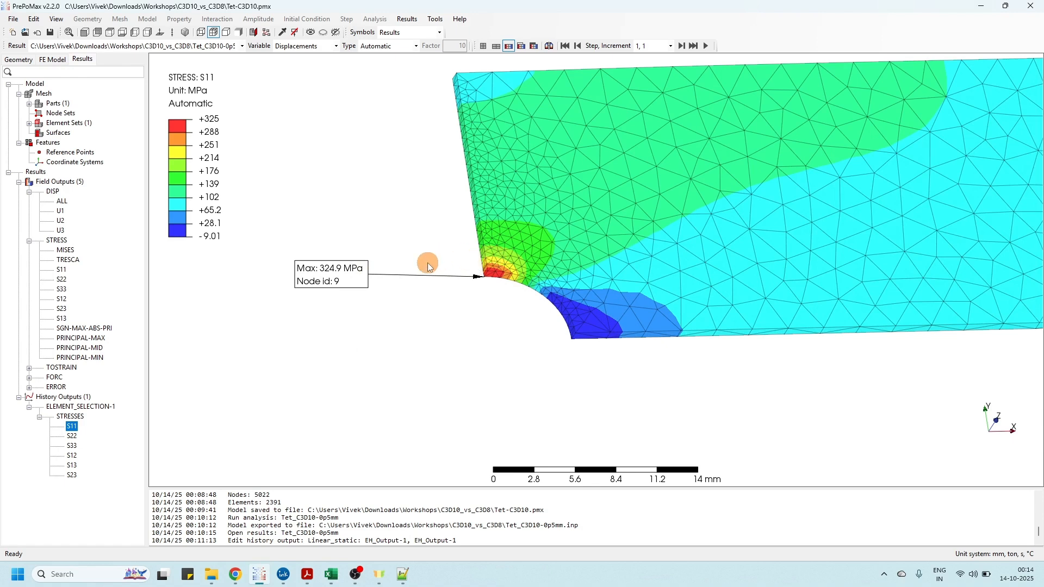
{"action": "scroll", "coordinate": [357, 270], "scroll_direction": "up", "scroll_amount": 3}
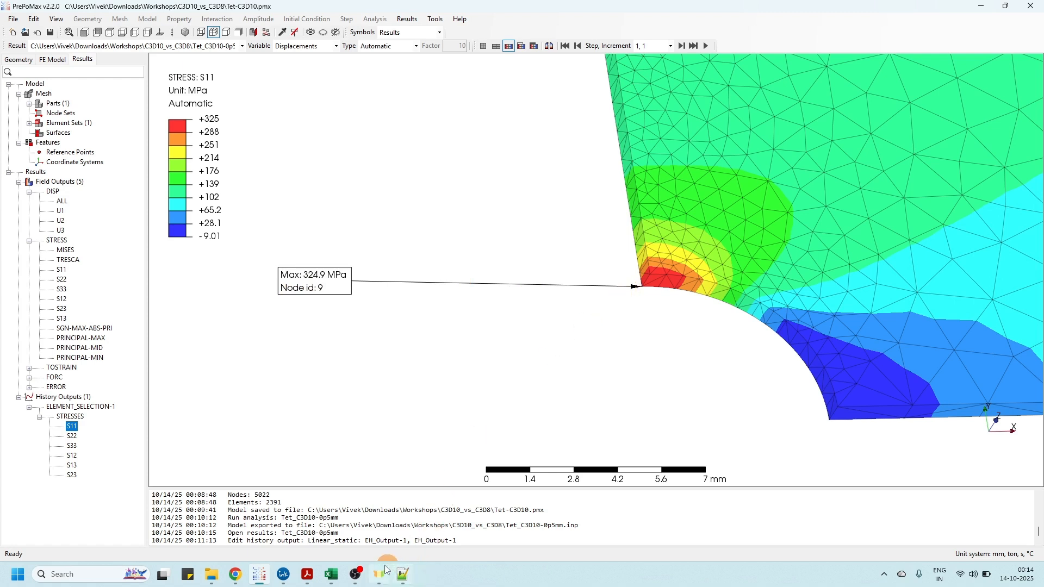
{"action": "mouse_move", "coordinate": [331, 577]}
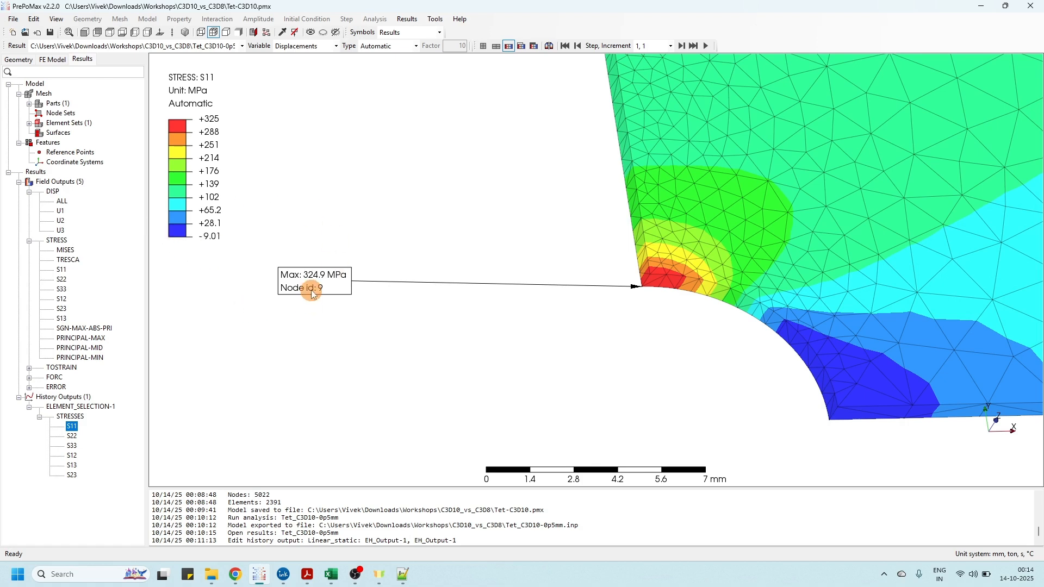
{"action": "scroll", "coordinate": [246, 292], "scroll_direction": "down", "scroll_amount": 1}
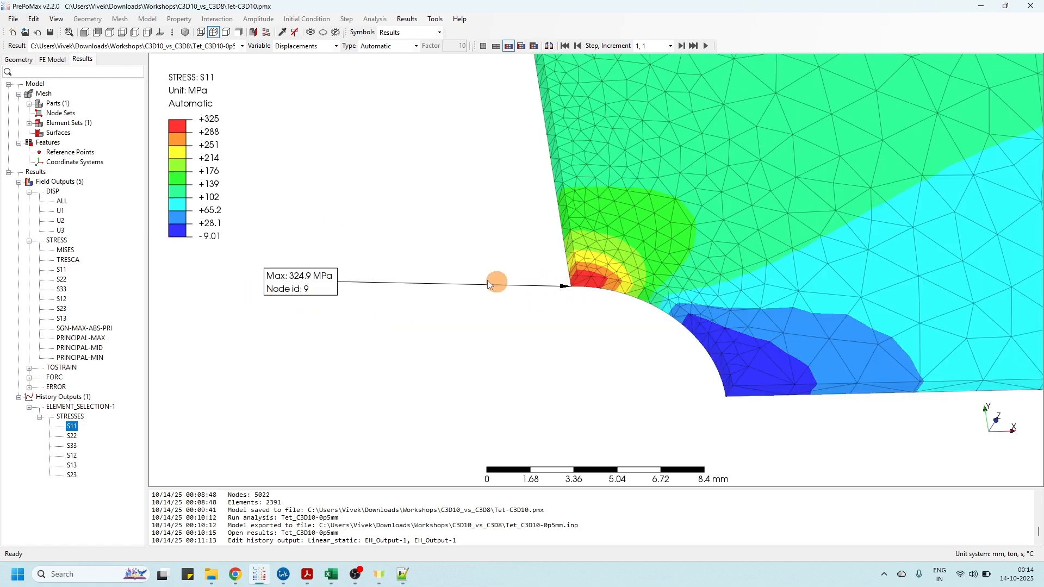
Step: Return from the results to the plate's geometry and save the model
{"action": "left_click", "coordinate": [52, 60]}
{"action": "left_click", "coordinate": [18, 59]}
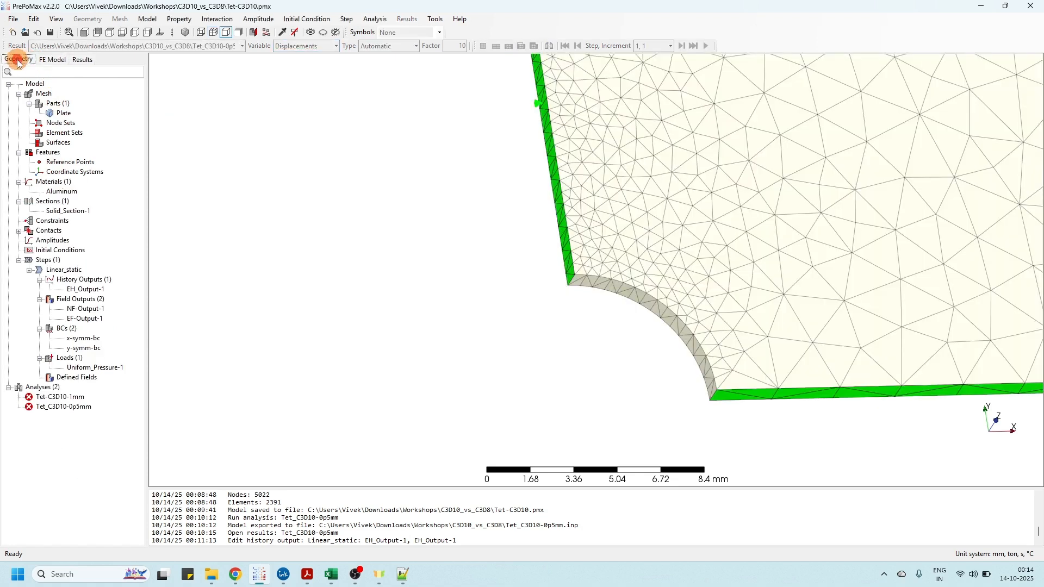
{"action": "left_click", "coordinate": [50, 33]}
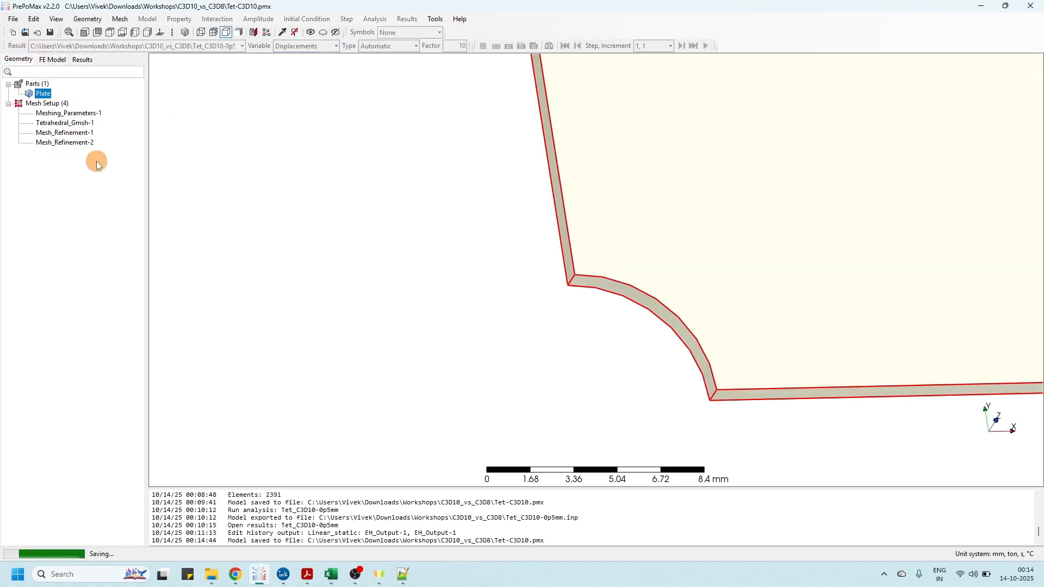
Step: Switch to Scrble Ink and handwrite a C3D10 column with 318 MPa for 0.5 mm on page 8, then return to PrePoMax
{"action": "left_click", "coordinate": [284, 575]}
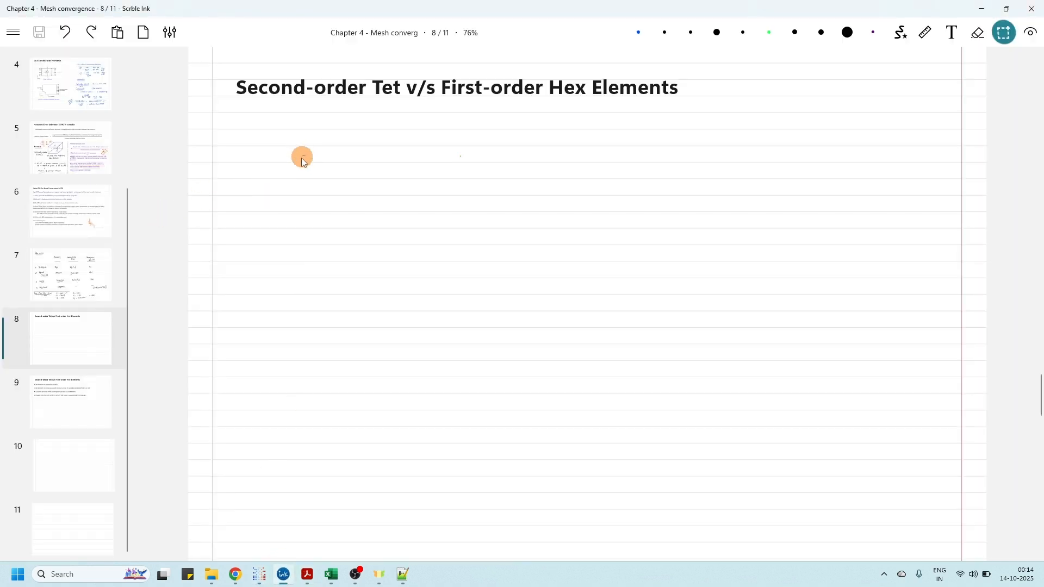
{"action": "left_click", "coordinate": [639, 39]}
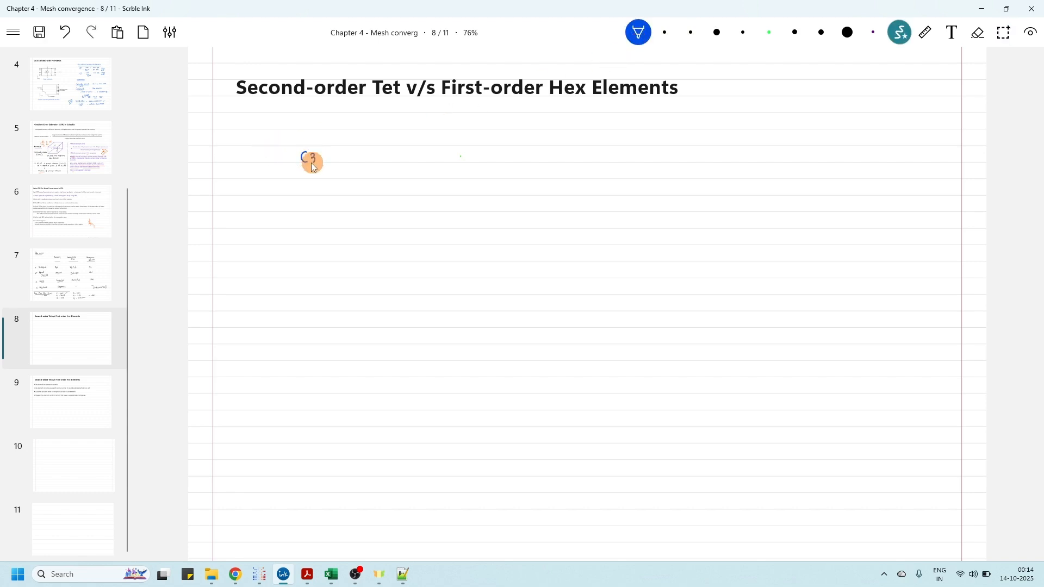
{"action": "mouse_move", "coordinate": [320, 153]}
{"action": "left_mouse_down"}
{"action": "mouse_move", "coordinate": [324, 163]}
{"action": "mouse_move", "coordinate": [345, 153]}
{"action": "left_mouse_up"}
{"action": "left_click_drag", "start_coordinate": [229, 187], "coordinate": [268, 191]}
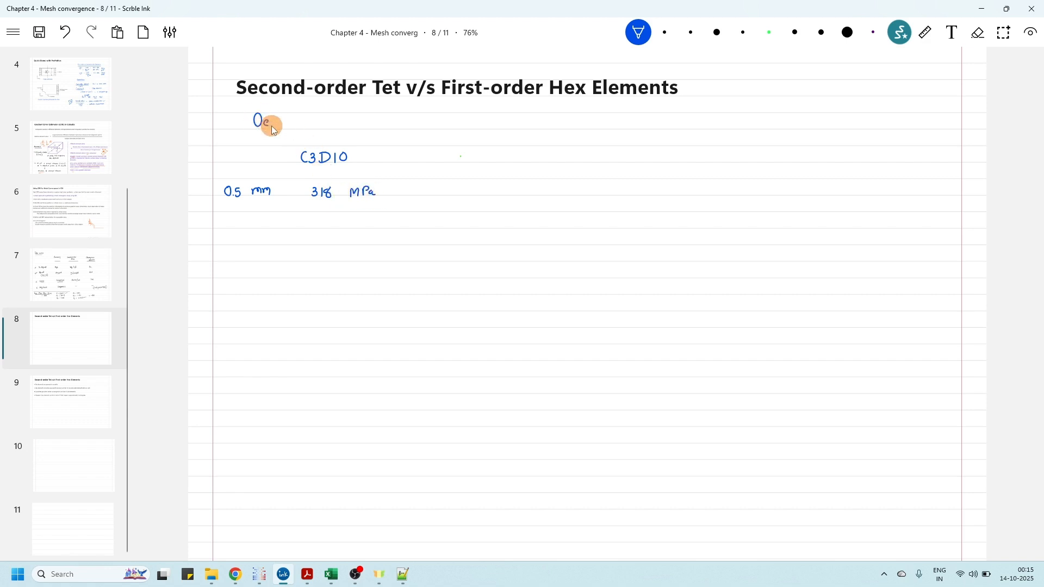
{"action": "mouse_move", "coordinate": [264, 127]}
{"action": "left_mouse_down"}
{"action": "mouse_move", "coordinate": [319, 121]}
{"action": "mouse_move", "coordinate": [340, 135]}
{"action": "left_mouse_up"}
{"action": "left_click", "coordinate": [982, 10]}
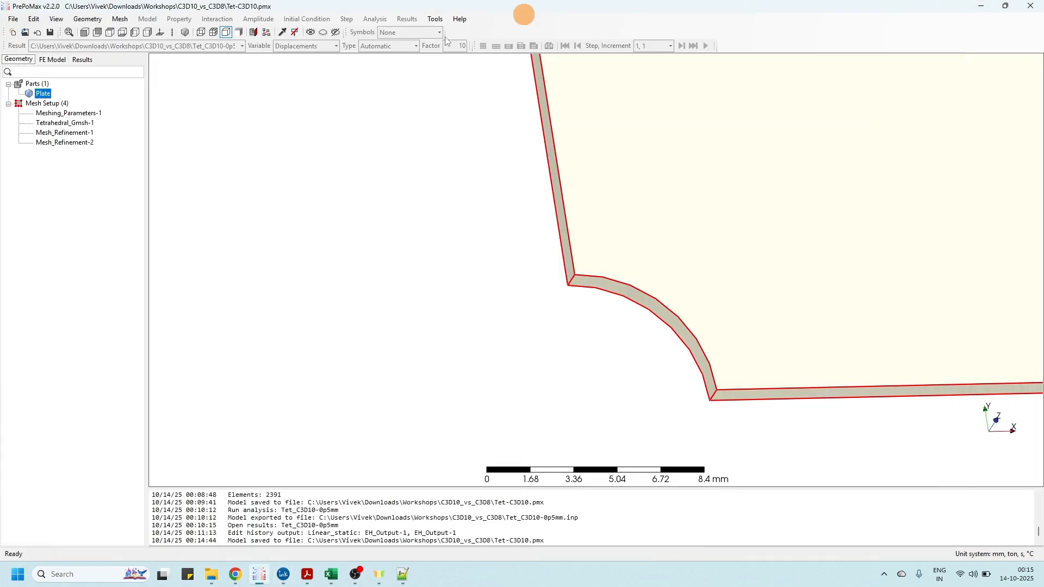
Step: Set the element size of Mesh_Refinement-1 on the hole edges to 0.25 mm
{"action": "left_click", "coordinate": [64, 134]}
{"action": "double_click", "coordinate": [64, 133]}
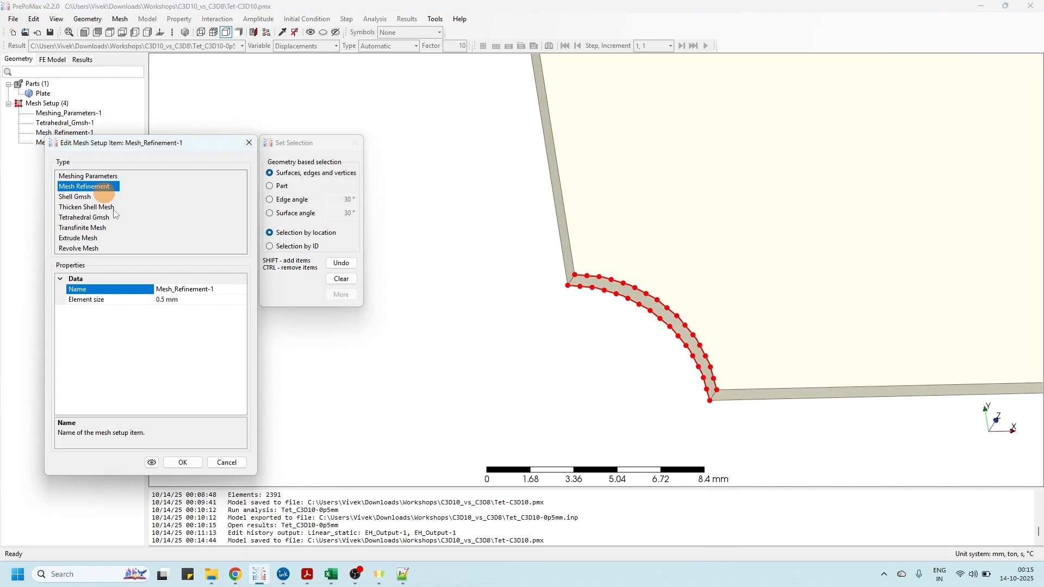
{"action": "left_click", "coordinate": [162, 300]}
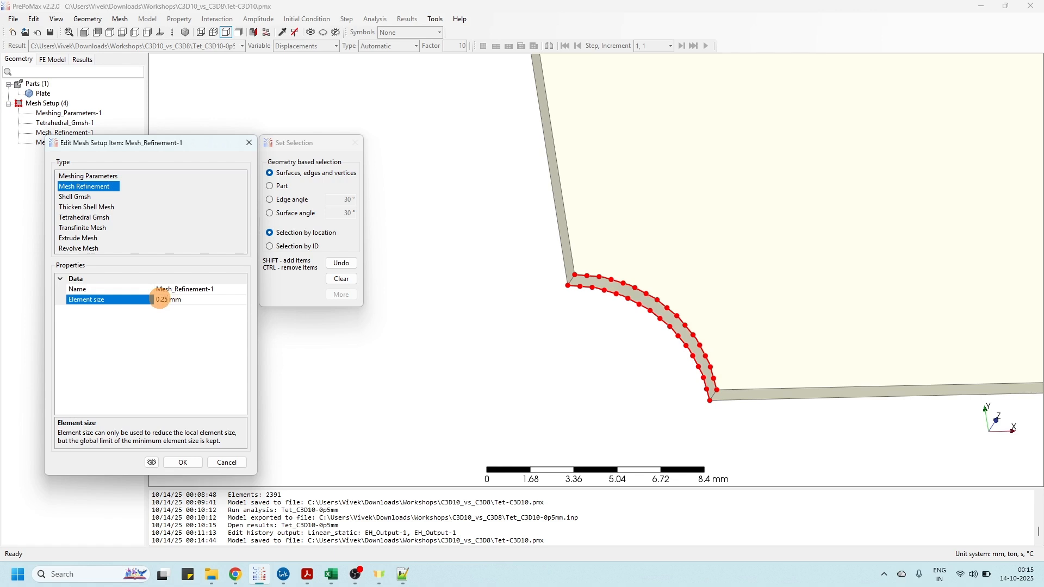
{"action": "left_click", "coordinate": [184, 462]}
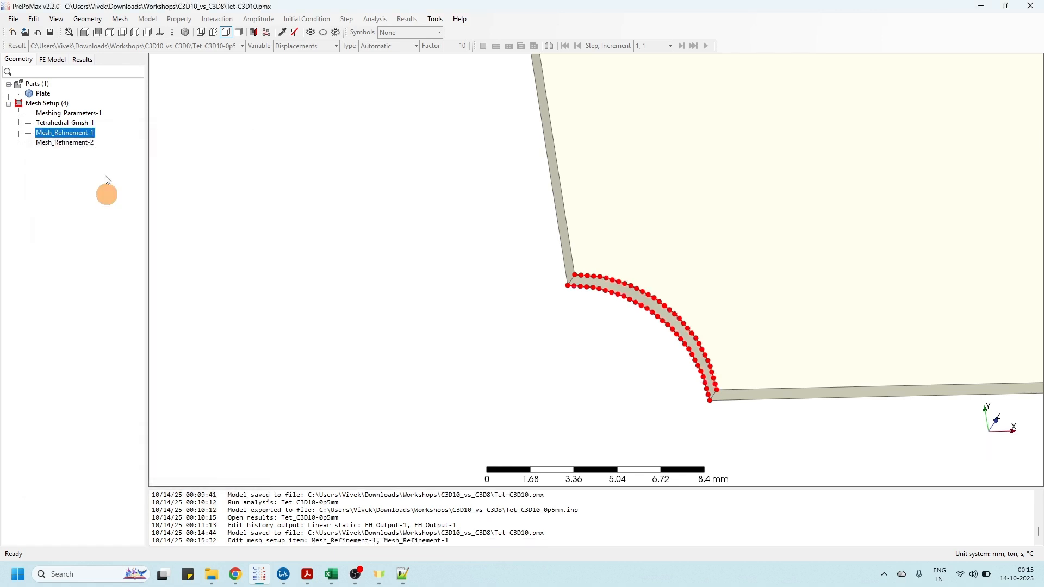
Step: Set the element size of Mesh_Refinement-2 on the plate's vertical edge to 0.25 mm
{"action": "double_click", "coordinate": [87, 143]}
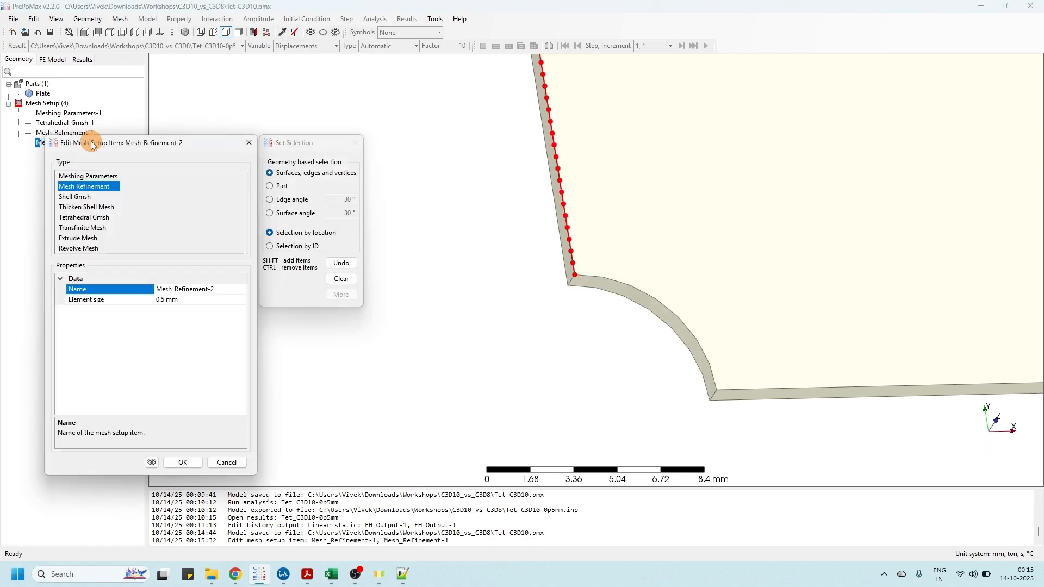
{"action": "left_click", "coordinate": [166, 301]}
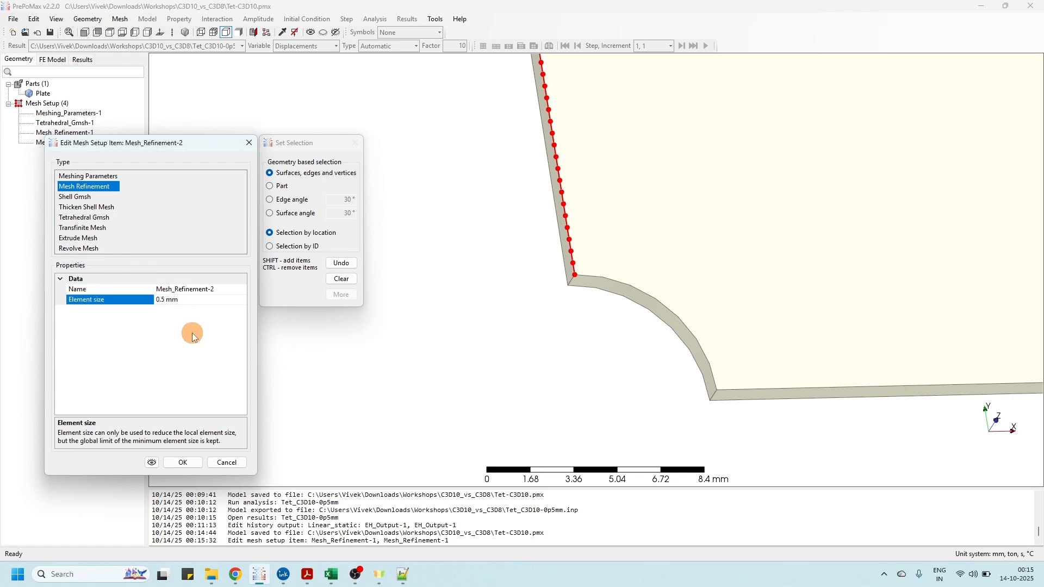
{"action": "type", "text": "2"}
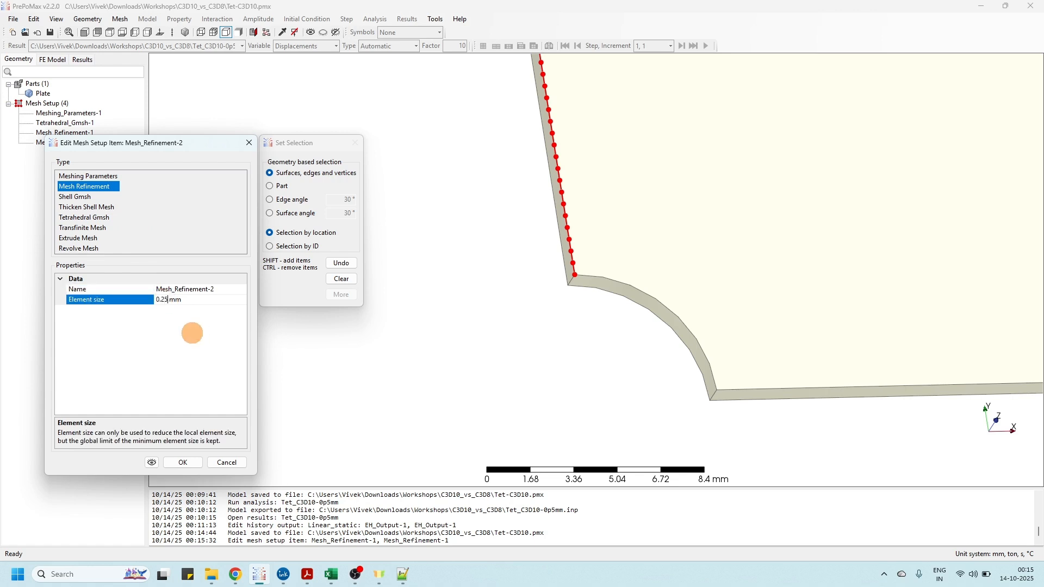
{"action": "left_click", "coordinate": [194, 466]}
Step: Create the plate's mesh with the updated refinement sizes
{"action": "right_click", "coordinate": [632, 241]}
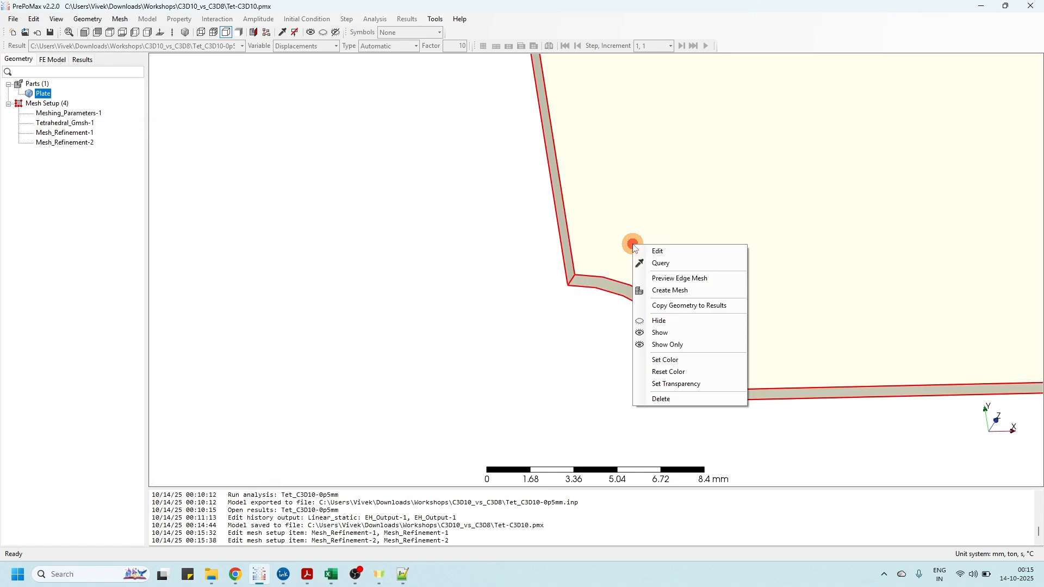
{"action": "left_click", "coordinate": [670, 294]}
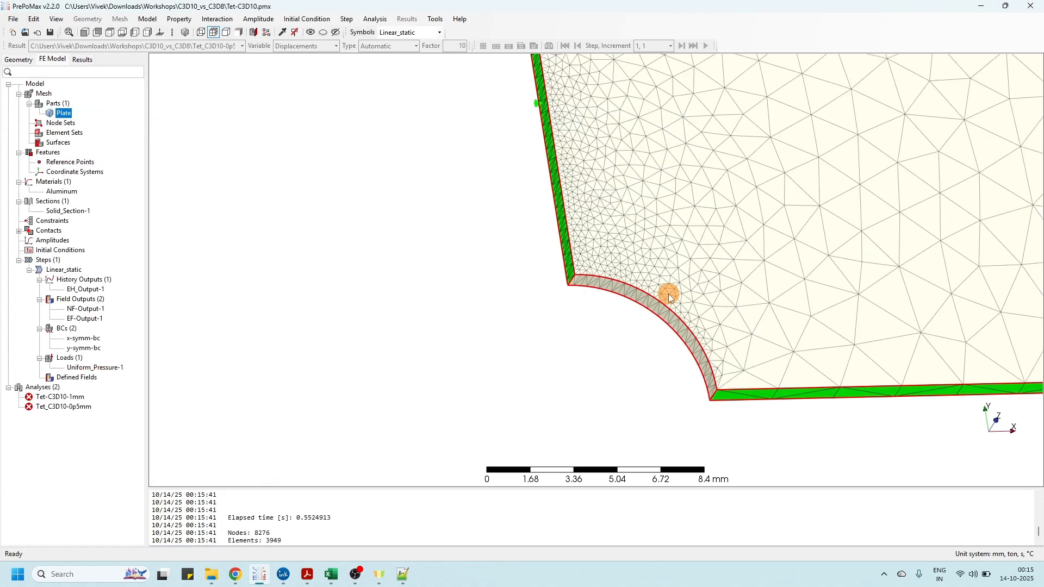
{"action": "scroll", "coordinate": [282, 225], "scroll_direction": "down", "scroll_amount": 3}
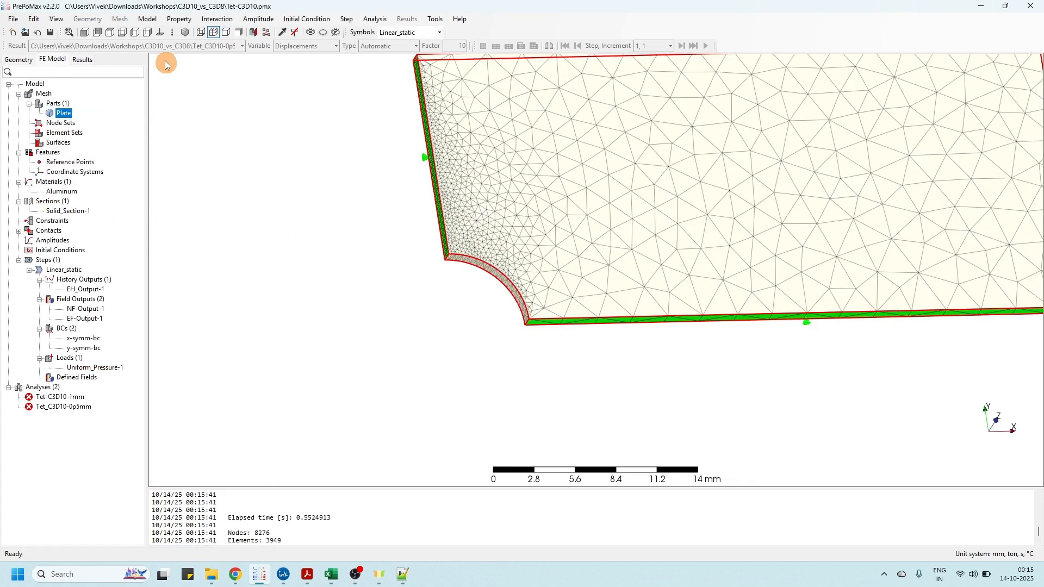
Step: Check the plate's element quality with the minDetJac metric, examining the highlighted elements around the hole and along the vertical edge
{"action": "left_click", "coordinate": [147, 19]}
{"action": "mouse_move", "coordinate": [164, 82]}
{"action": "left_click", "coordinate": [287, 96]}
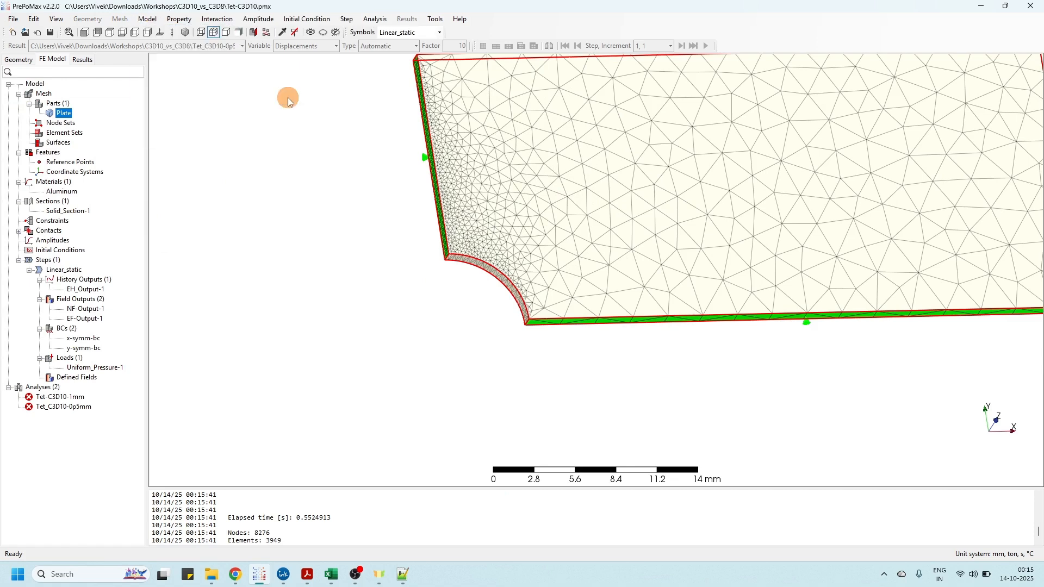
{"action": "scroll", "coordinate": [404, 354], "scroll_direction": "down", "scroll_amount": 2}
{"action": "scroll", "coordinate": [504, 318], "scroll_direction": "up", "scroll_amount": 4}
{"action": "scroll", "coordinate": [489, 326], "scroll_direction": "up", "scroll_amount": 4}
{"action": "scroll", "coordinate": [590, 345], "scroll_direction": "down", "scroll_amount": 2}
{"action": "scroll", "coordinate": [330, 231], "scroll_direction": "up", "scroll_amount": 3}
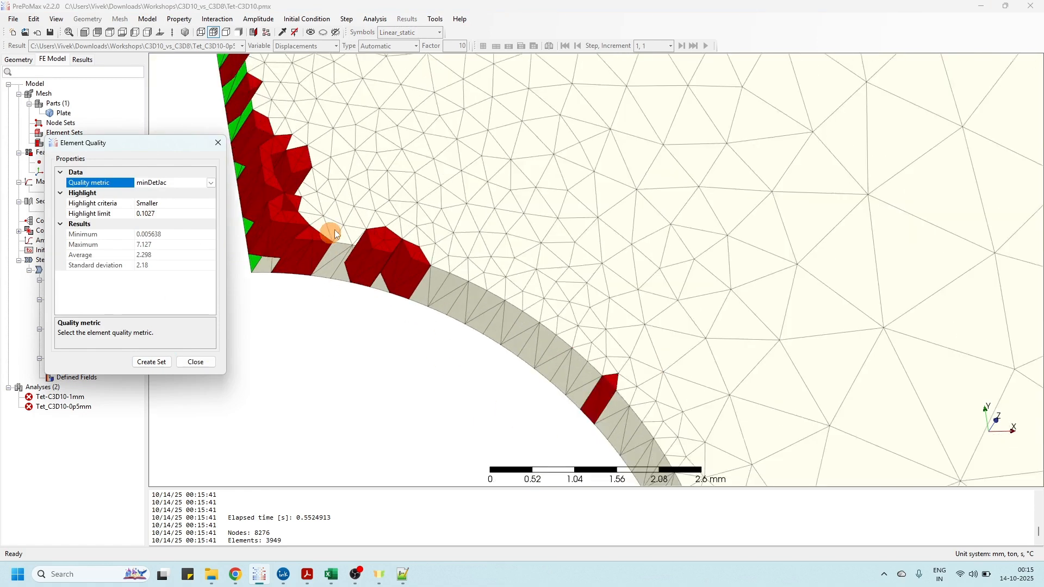
{"action": "scroll", "coordinate": [413, 269], "scroll_direction": "down", "scroll_amount": 3}
{"action": "middle_click_drag", "start_coordinate": [434, 284], "coordinate": [648, 270]}
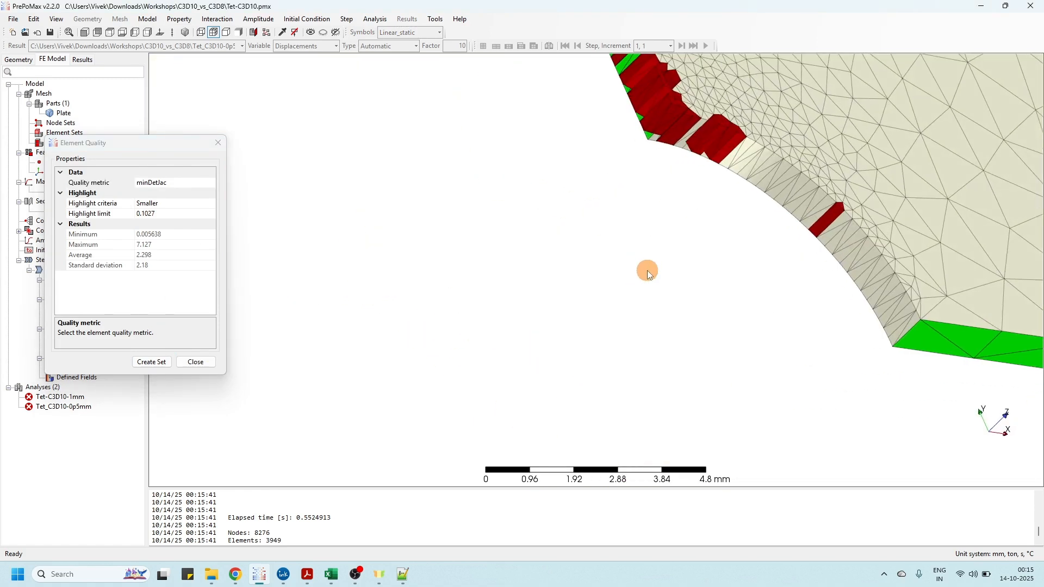
{"action": "scroll", "coordinate": [716, 140], "scroll_direction": "up", "scroll_amount": 2}
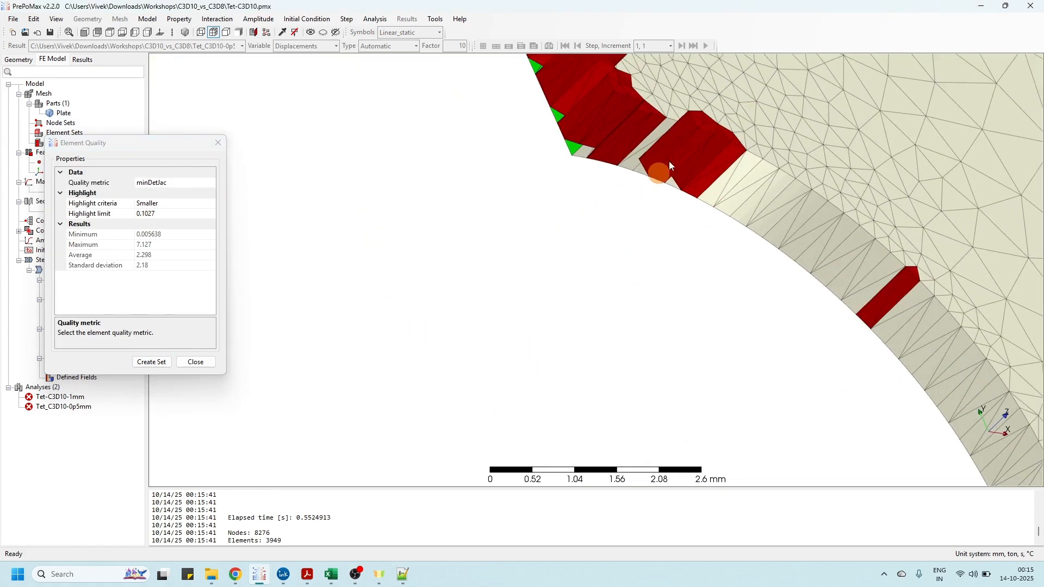
{"action": "scroll", "coordinate": [598, 217], "scroll_direction": "down", "scroll_amount": 2}
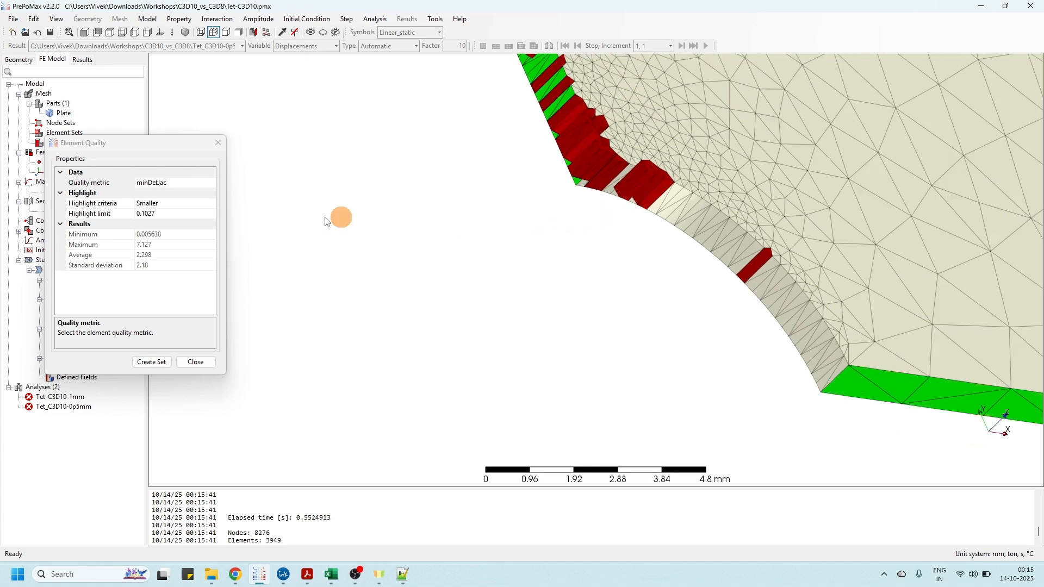
{"action": "scroll", "coordinate": [472, 298], "scroll_direction": "down", "scroll_amount": 2}
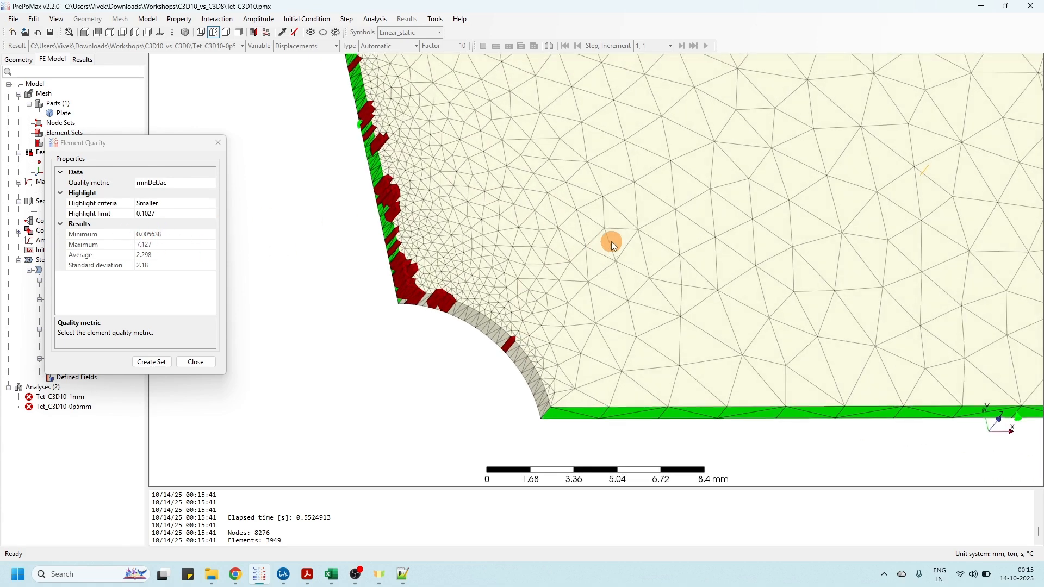
{"action": "scroll", "coordinate": [468, 249], "scroll_direction": "up", "scroll_amount": 2}
{"action": "scroll", "coordinate": [468, 250], "scroll_direction": "up", "scroll_amount": 2}
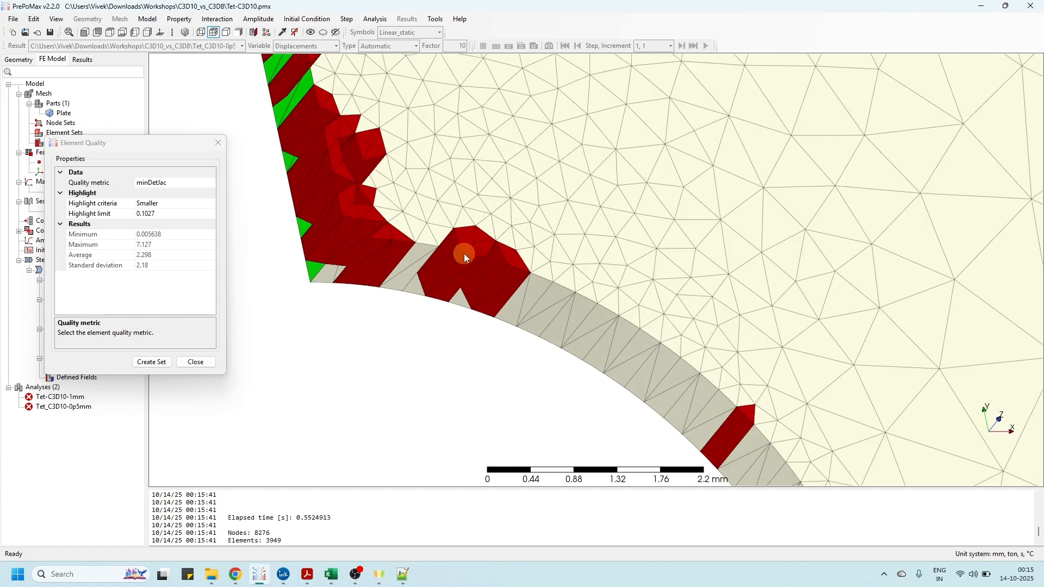
{"action": "scroll", "coordinate": [540, 269], "scroll_direction": "down", "scroll_amount": 2}
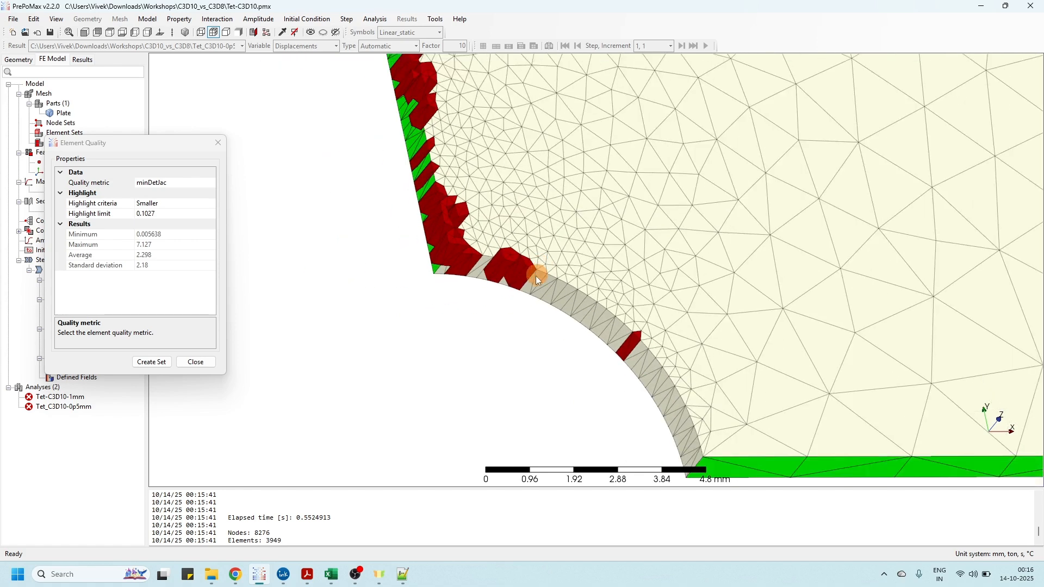
{"action": "left_click", "coordinate": [217, 145]}
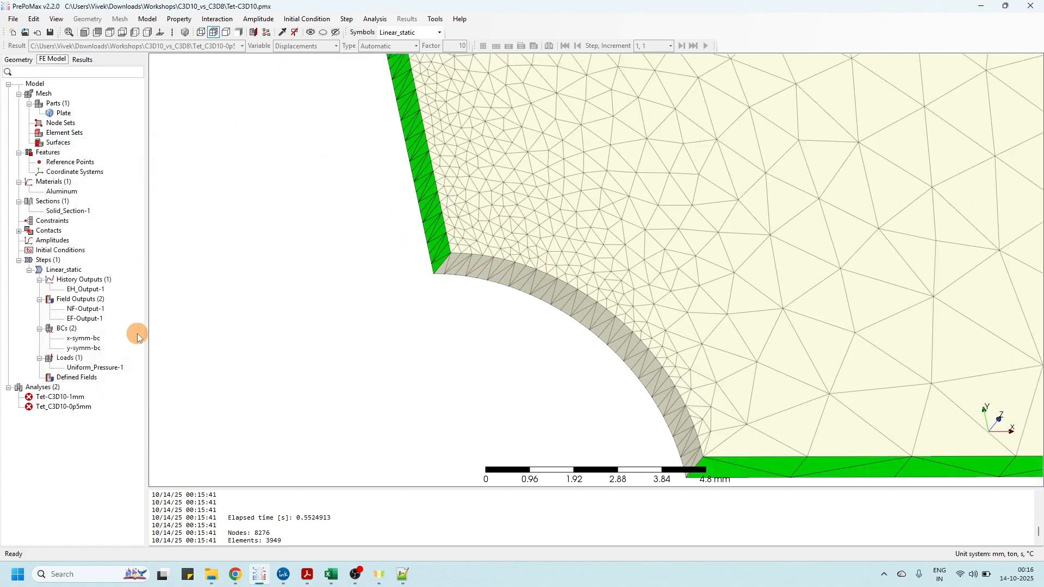
Step: Create a new analysis named Tet_C3D10-0p25mm, using the same text for its executable arguments
{"action": "right_click", "coordinate": [40, 387]}
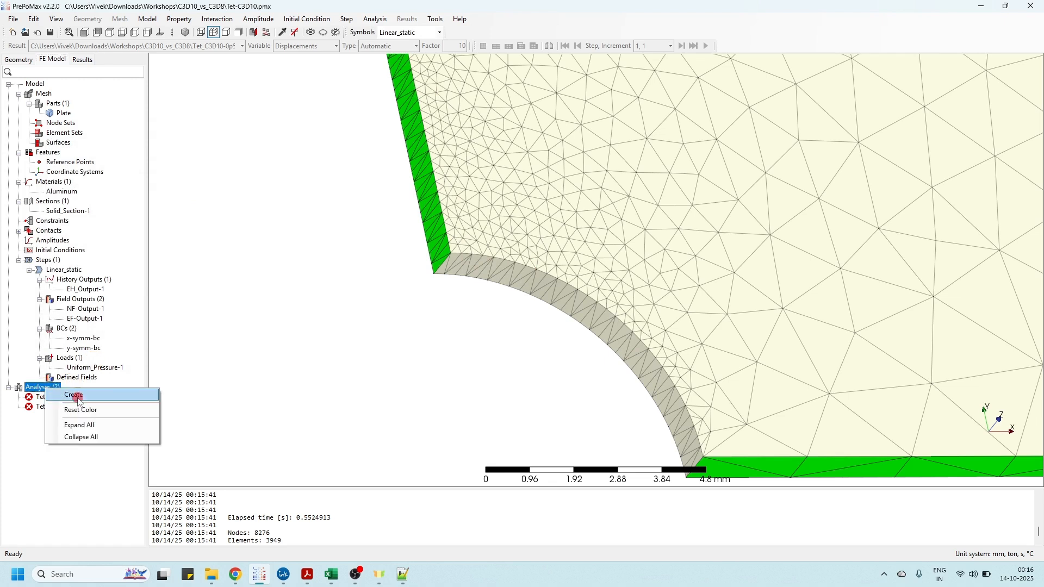
{"action": "left_click", "coordinate": [73, 397]}
{"action": "left_click_drag", "start_coordinate": [180, 187], "coordinate": [139, 197]}
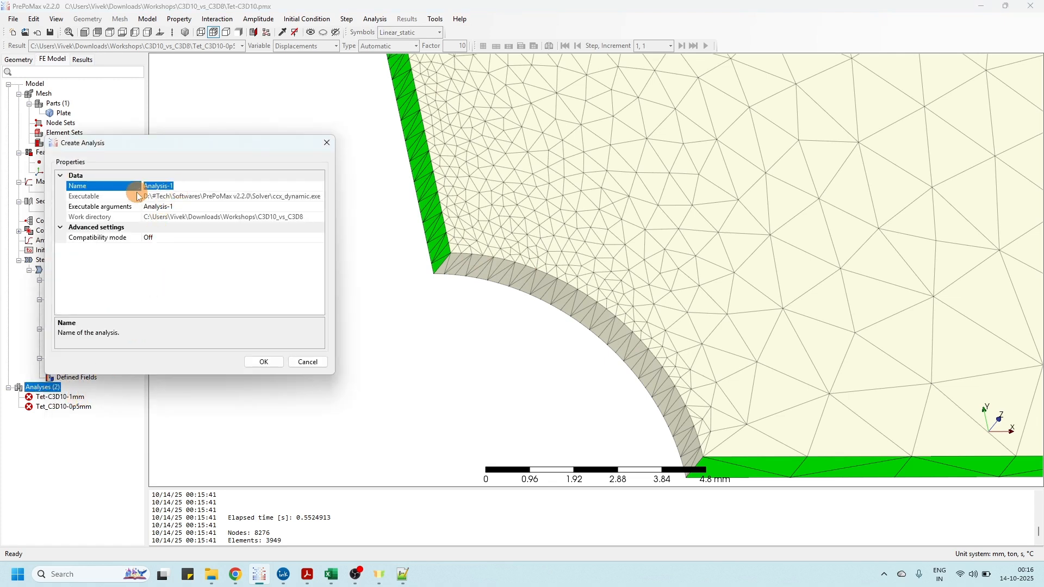
{"action": "type", "text": "Tet_C3D10-0p25mm"}
{"action": "left_click", "coordinate": [171, 207]}
{"action": "type", "text": "Tet_C3D10-0p25mm"}
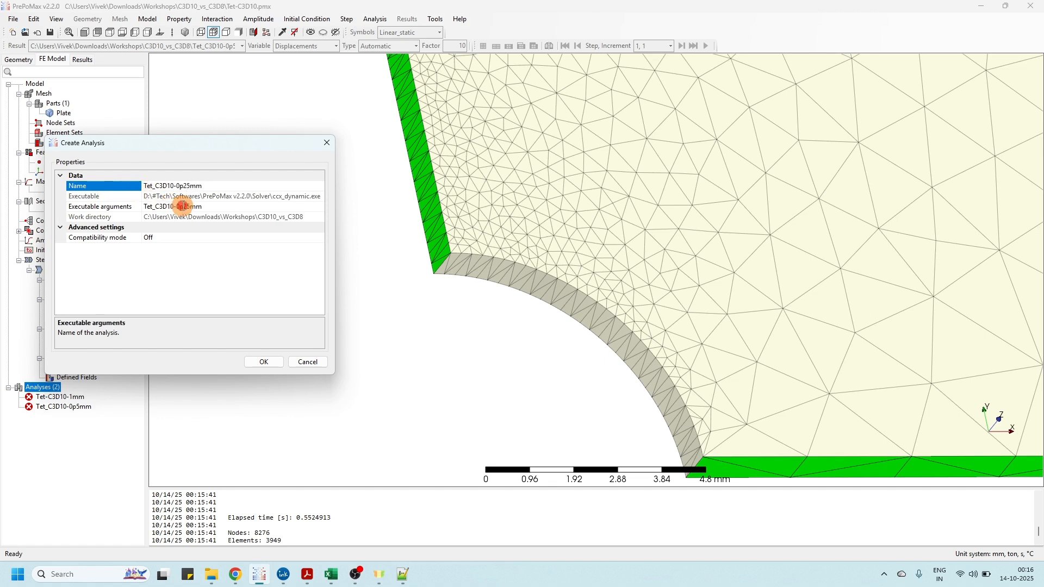
{"action": "left_click", "coordinate": [264, 362]}
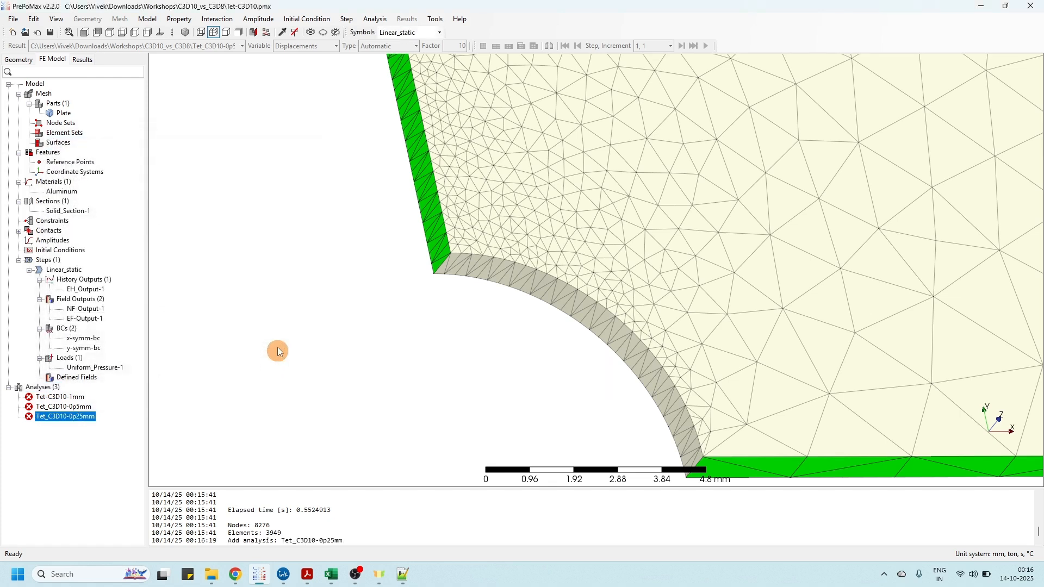
Step: Run the Tet_C3D10-0p25mm analysis, open its results and display the MISES stress field
{"action": "right_click", "coordinate": [65, 416]}
{"action": "left_click", "coordinate": [92, 462]}
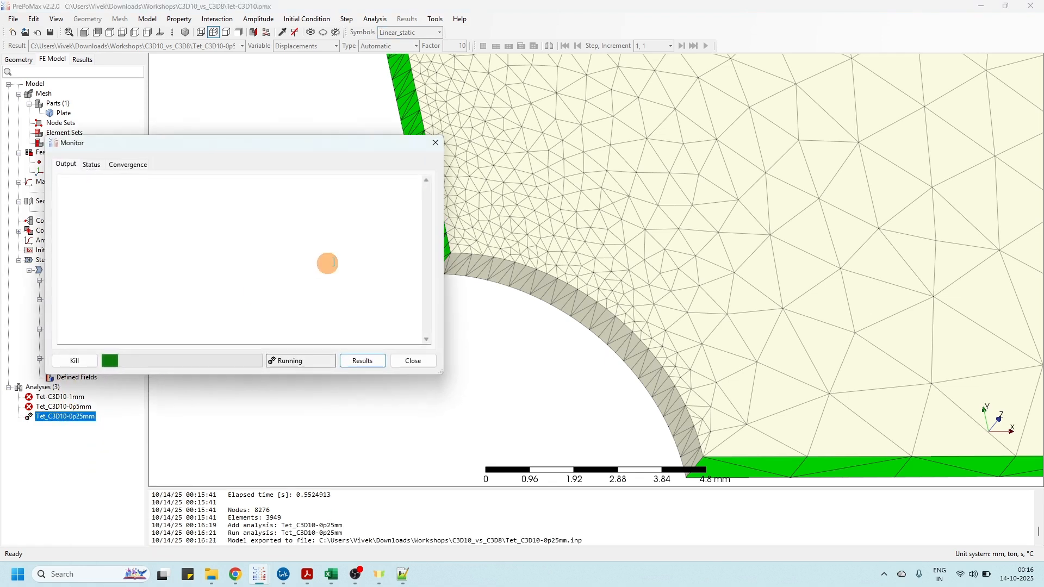
{"action": "left_click", "coordinate": [371, 361]}
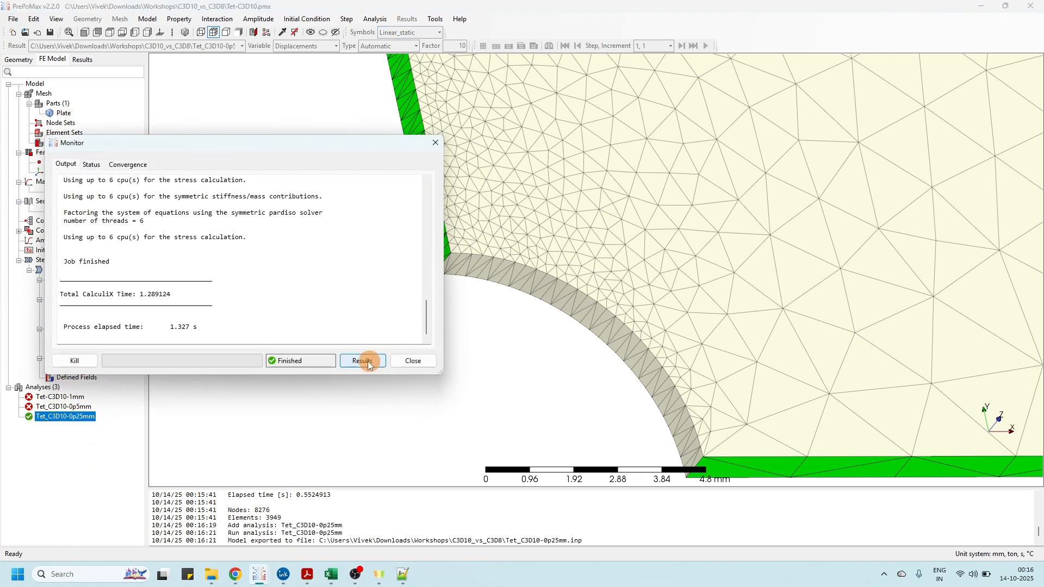
{"action": "scroll", "coordinate": [251, 198], "scroll_direction": "down", "scroll_amount": 3}
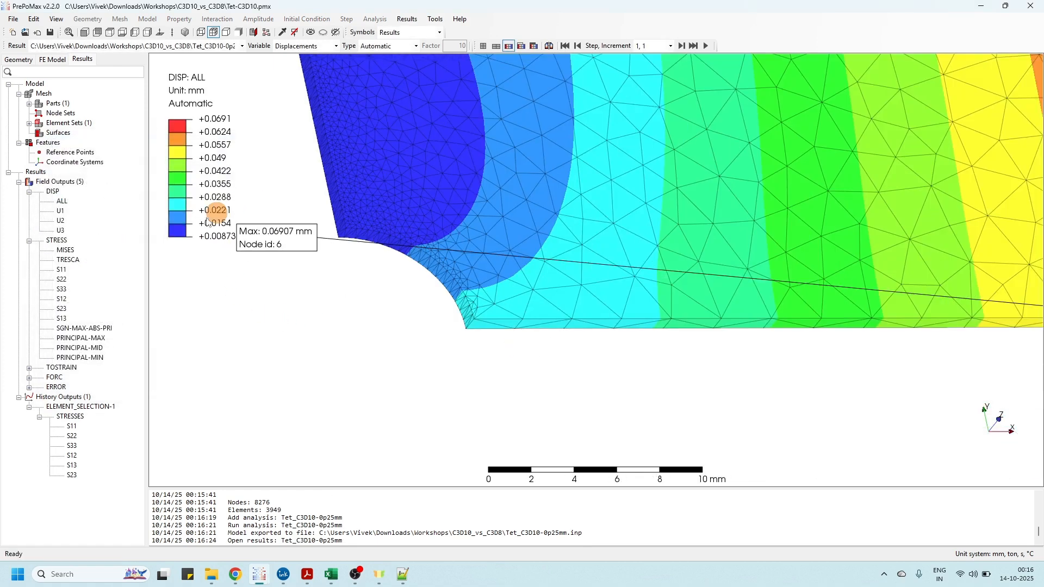
{"action": "left_click", "coordinate": [72, 251]}
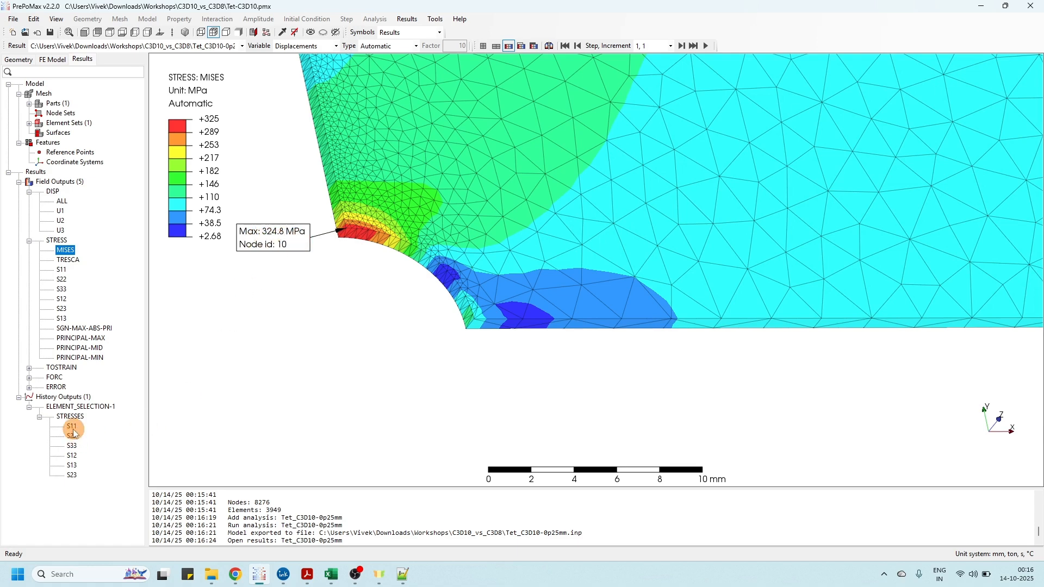
Step: Open Tet_C3D10-0p25mm.dat from the C3D10_vs_C3D8 folder in Notepad++ and copy its entire contents
{"action": "left_click", "coordinate": [212, 574]}
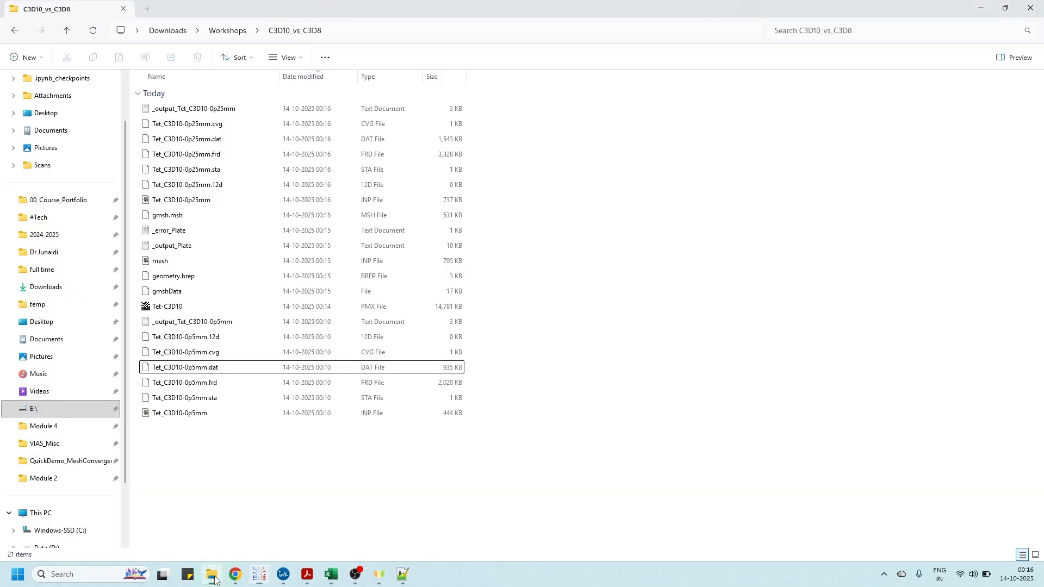
{"action": "right_click", "coordinate": [205, 144]}
{"action": "left_click", "coordinate": [275, 330]}
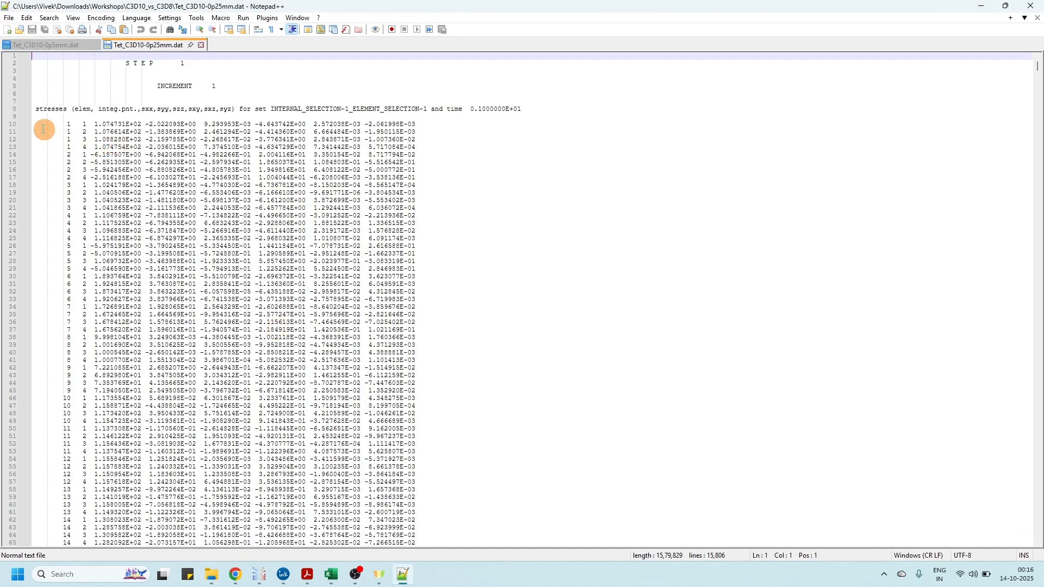
{"action": "left_click_drag", "start_coordinate": [33, 123], "coordinate": [447, 390]}
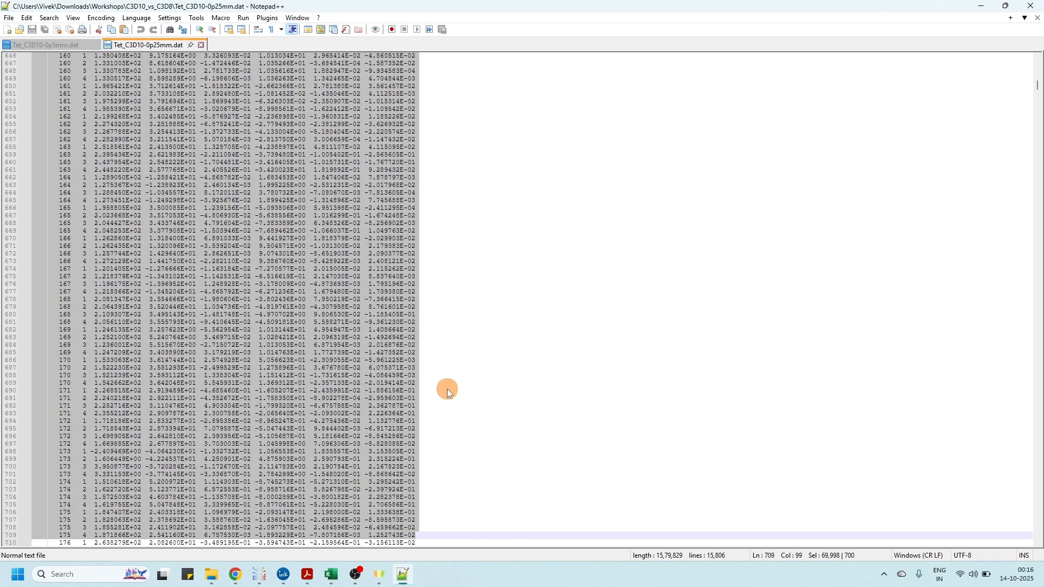
{"action": "key", "text": "ctrl+a"}
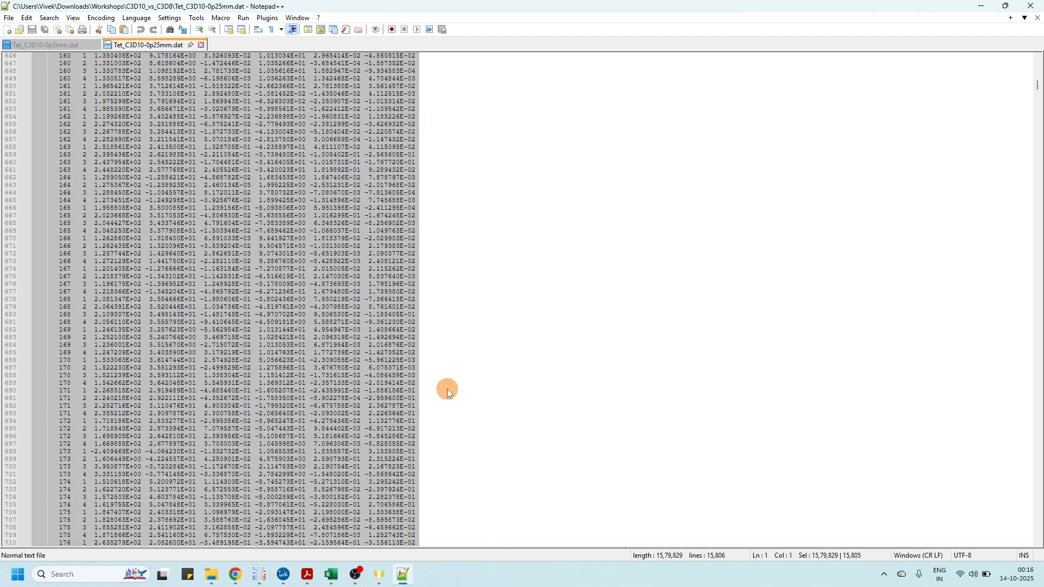
Step: Switch to Excel and paste the copied integration-point stress data at cell M3 of Sheet1
{"action": "left_click", "coordinate": [332, 575]}
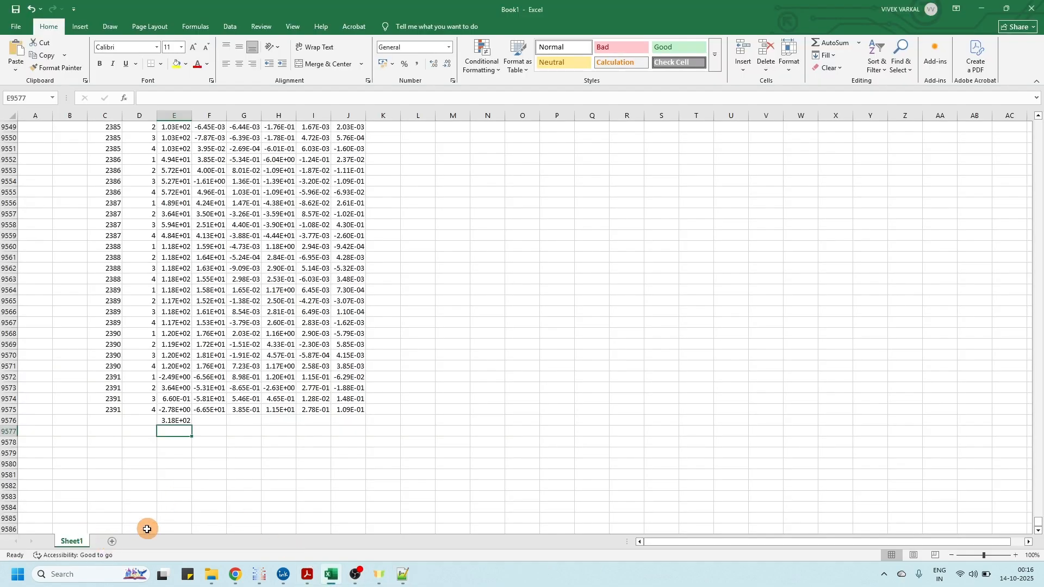
{"action": "scroll", "coordinate": [413, 163], "scroll_direction": "up", "scroll_amount": 3}
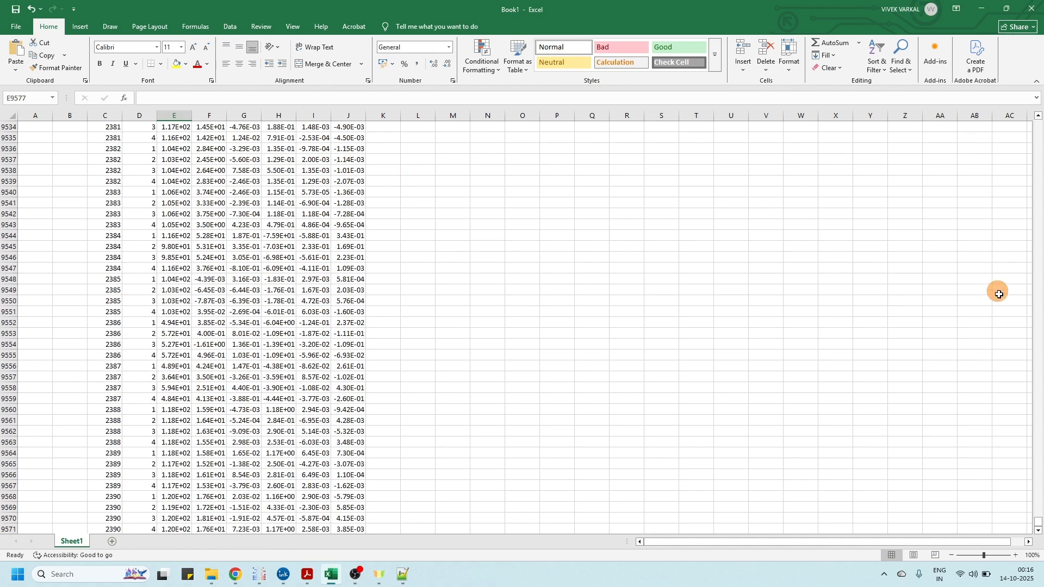
{"action": "left_click", "coordinate": [1038, 524]}
{"action": "left_click_drag", "start_coordinate": [1037, 525], "coordinate": [1035, 103]}
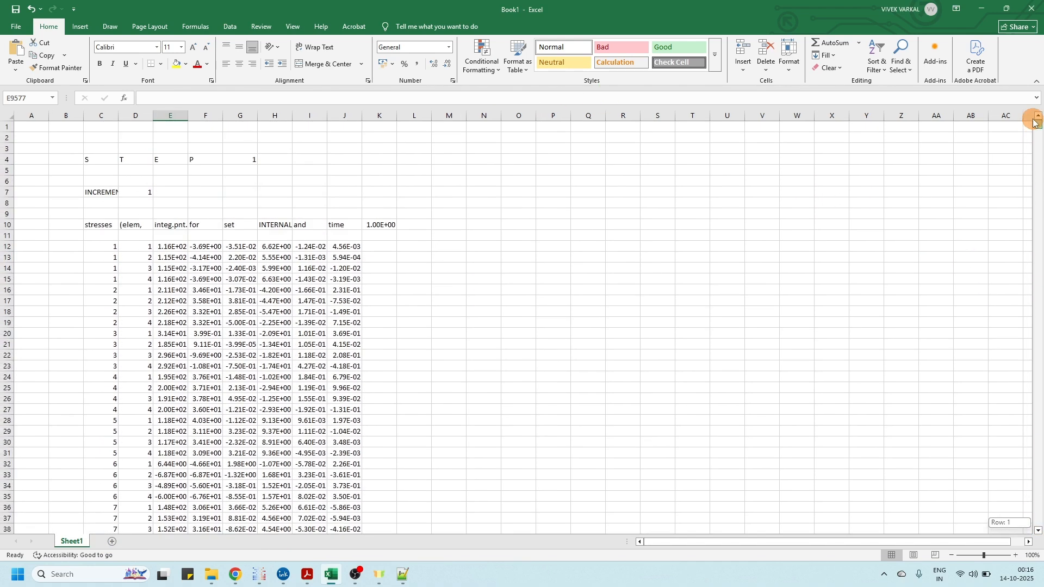
{"action": "left_click", "coordinate": [460, 247]}
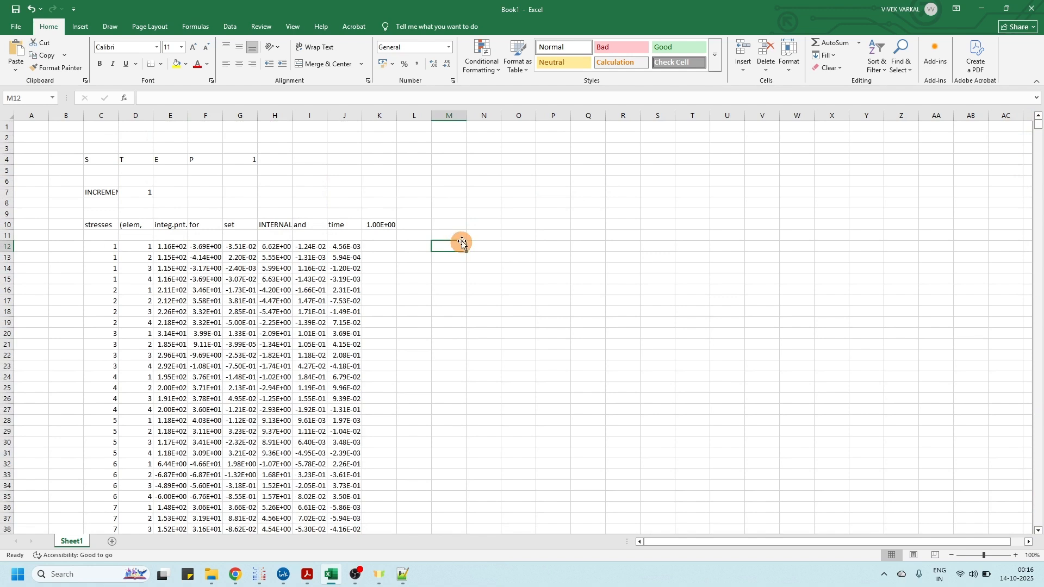
{"action": "left_click", "coordinate": [454, 146]}
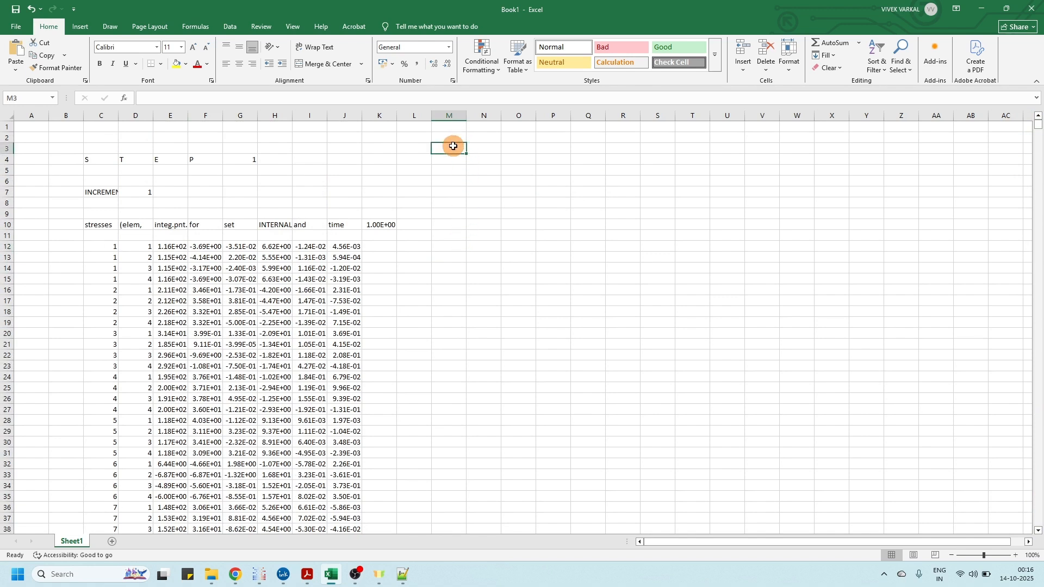
{"action": "key", "text": "ctrl+v"}
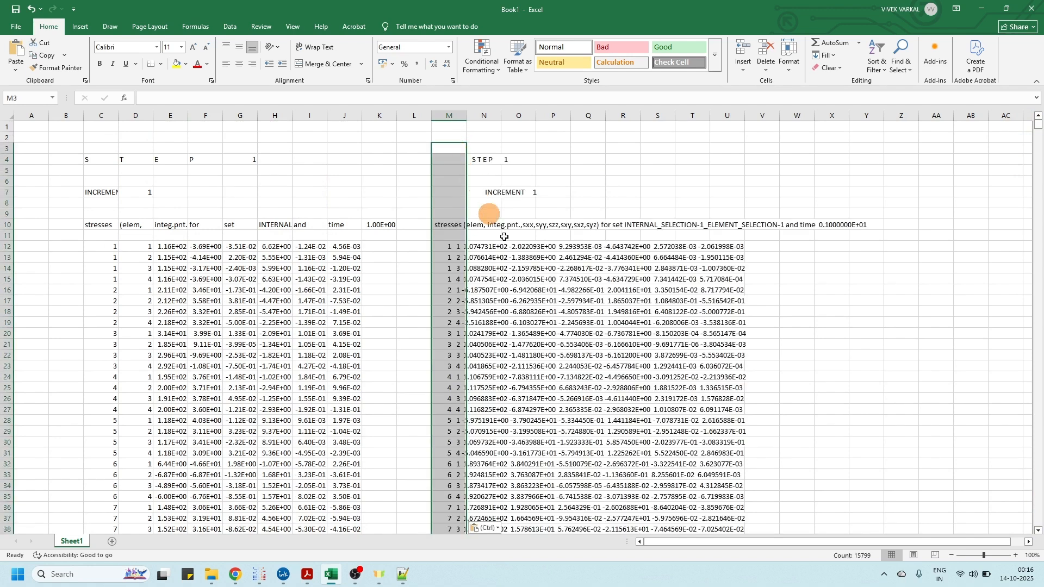
Step: Split the pasted stress data into separate columns with the Text Import Wizard, using Delimited type and General column format
{"action": "left_click", "coordinate": [486, 527]}
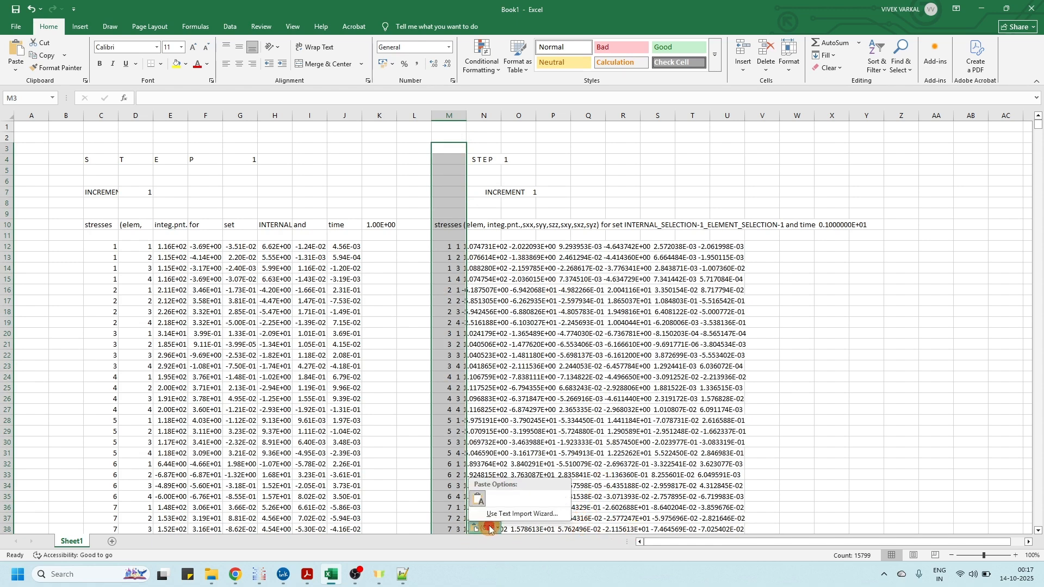
{"action": "left_click", "coordinate": [522, 497]}
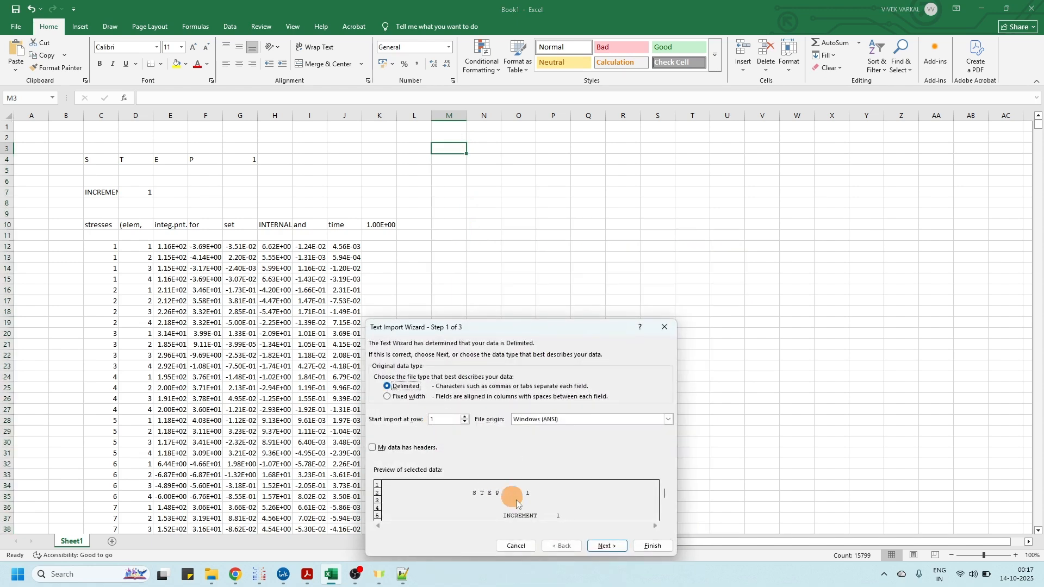
{"action": "left_click", "coordinate": [605, 546]}
{"action": "left_click", "coordinate": [608, 546]}
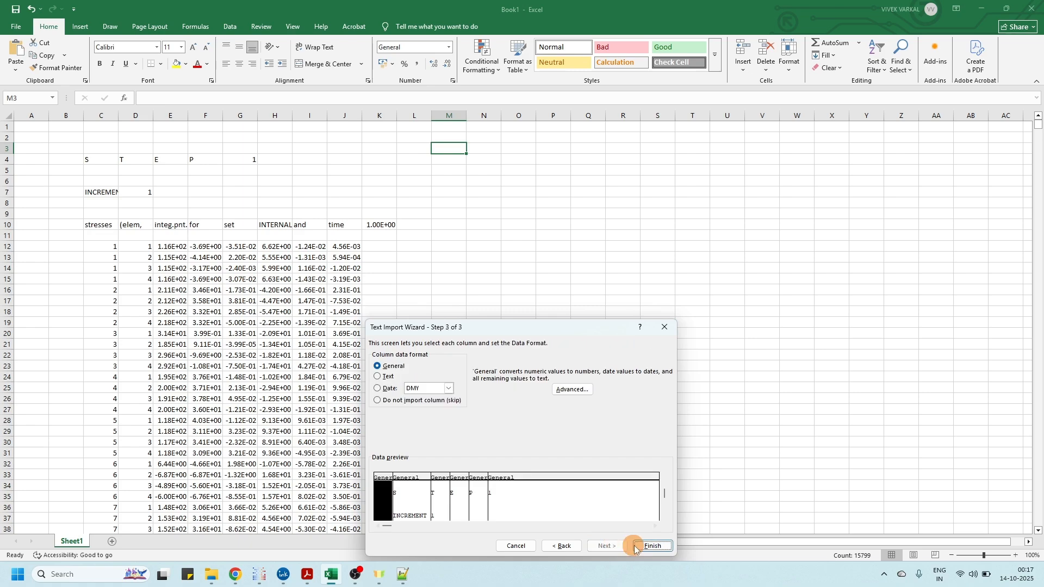
{"action": "left_click", "coordinate": [652, 546]}
Step: Calculate the maximum stress of the pasted 0.25 mm data in cell P15808 with =MAX(P12:P15807)
{"action": "scroll", "coordinate": [663, 304], "scroll_direction": "down", "scroll_amount": 1}
{"action": "scroll", "coordinate": [663, 304], "scroll_direction": "down", "scroll_amount": 1}
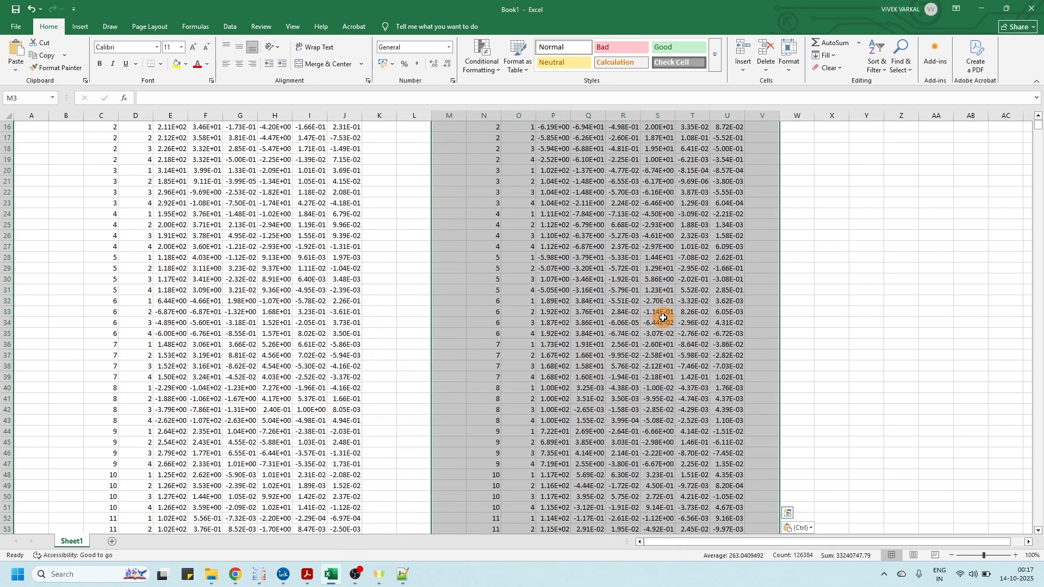
{"action": "left_click_drag", "start_coordinate": [1039, 125], "coordinate": [1040, 523]}
{"action": "left_click", "coordinate": [561, 313]}
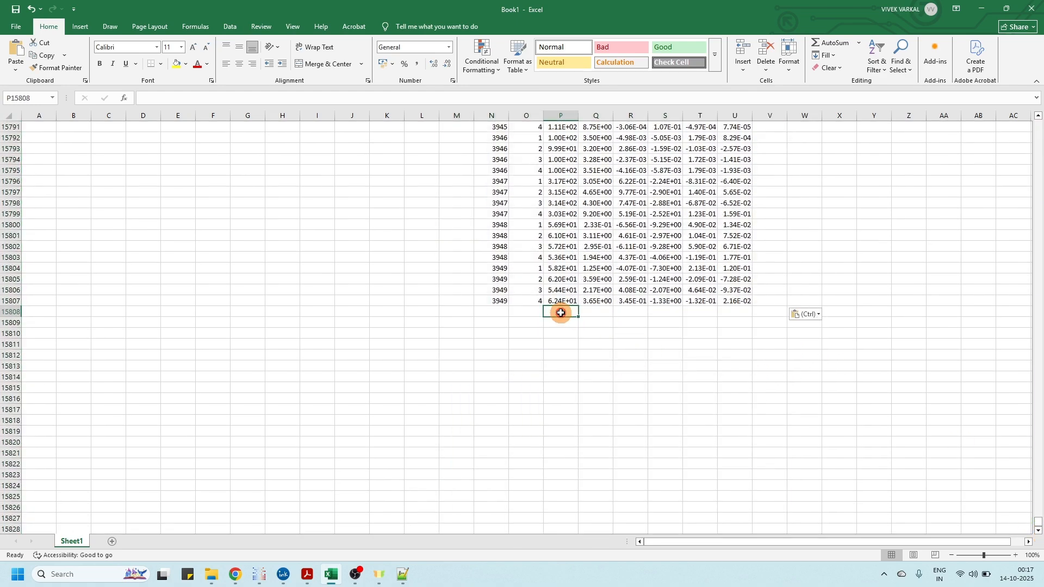
{"action": "type", "text": "=max("}
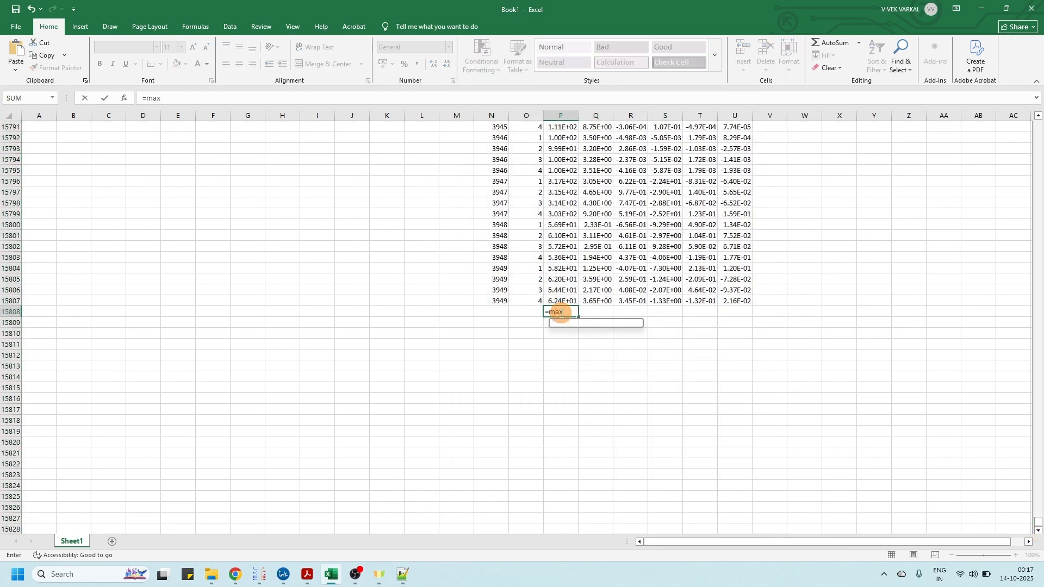
{"action": "left_click", "coordinate": [558, 298]}
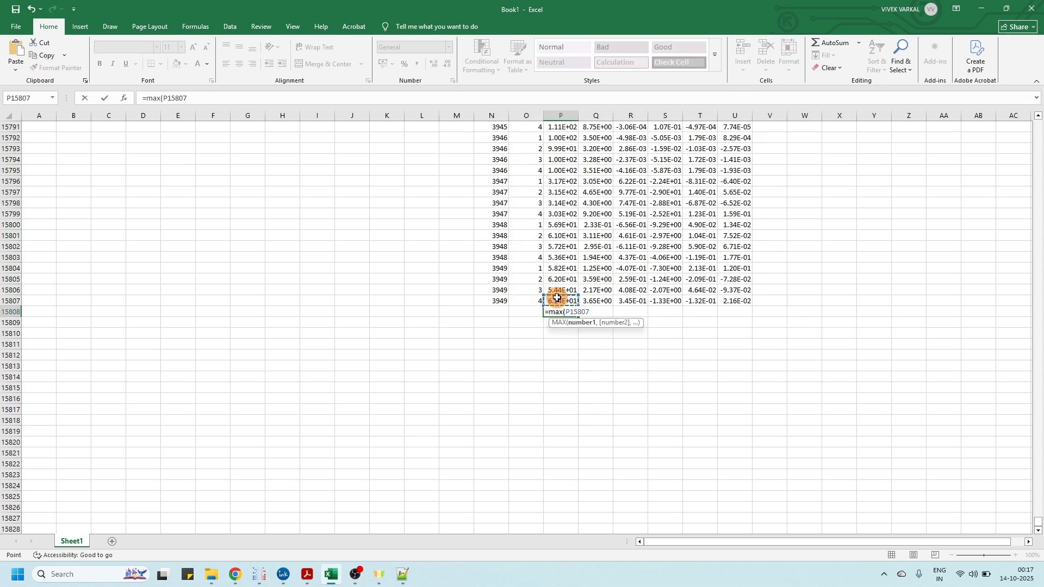
{"action": "key", "text": "ctrl+shift+Up"}
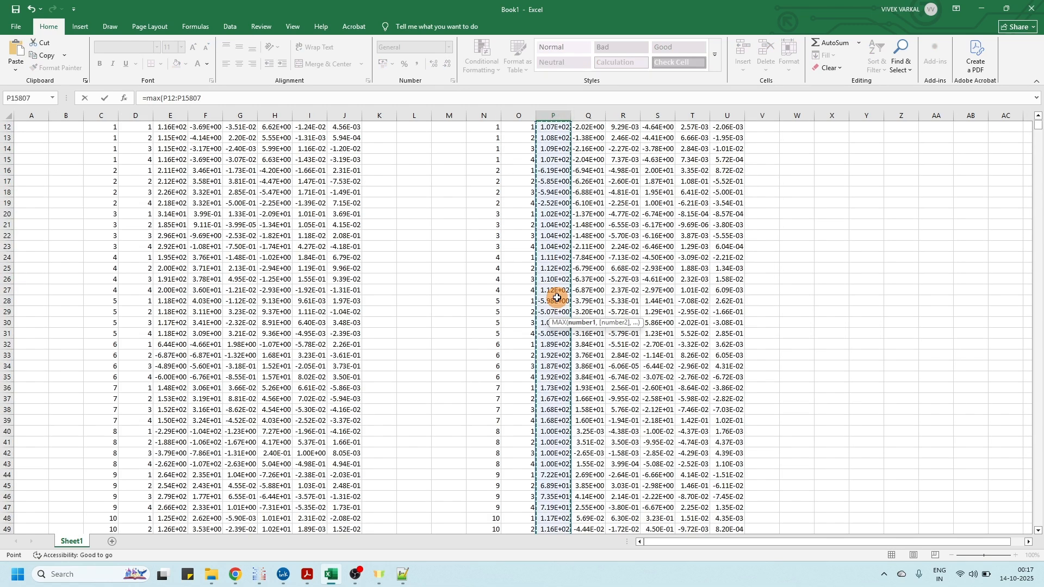
{"action": "left_click", "coordinate": [220, 99]}
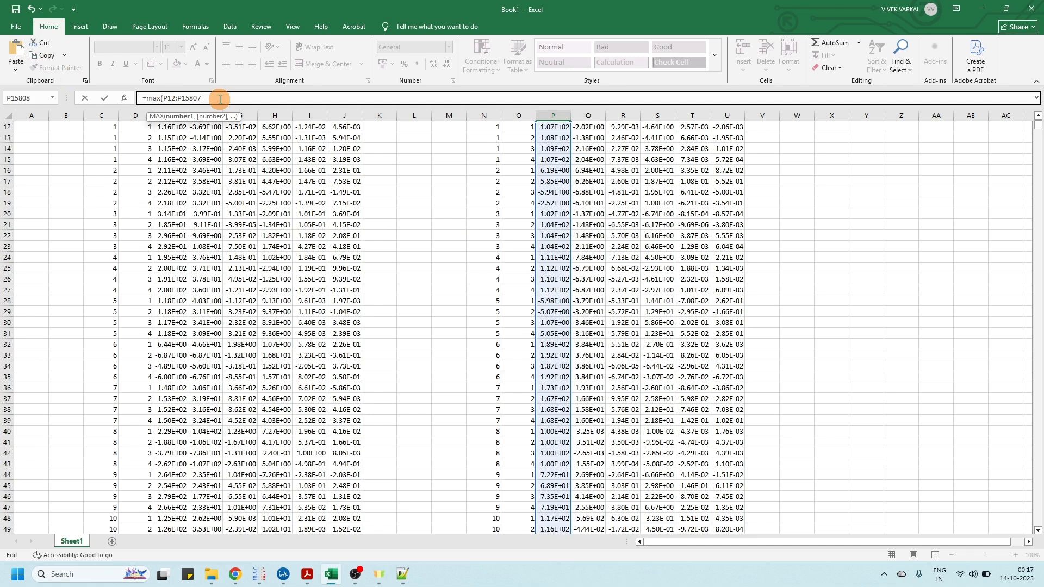
{"action": "key", "text": "Return"}
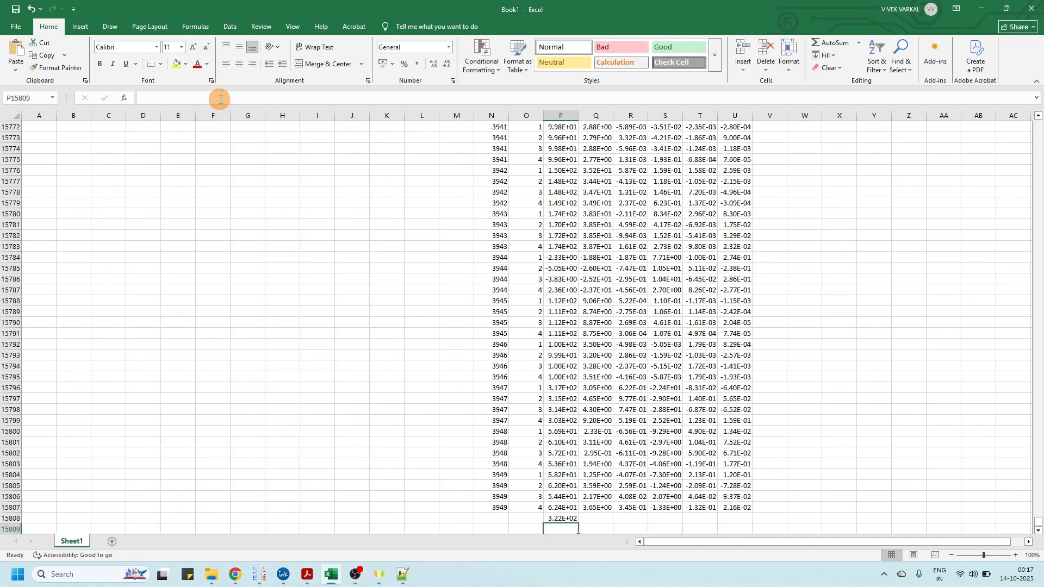
{"action": "left_click", "coordinate": [560, 518]}
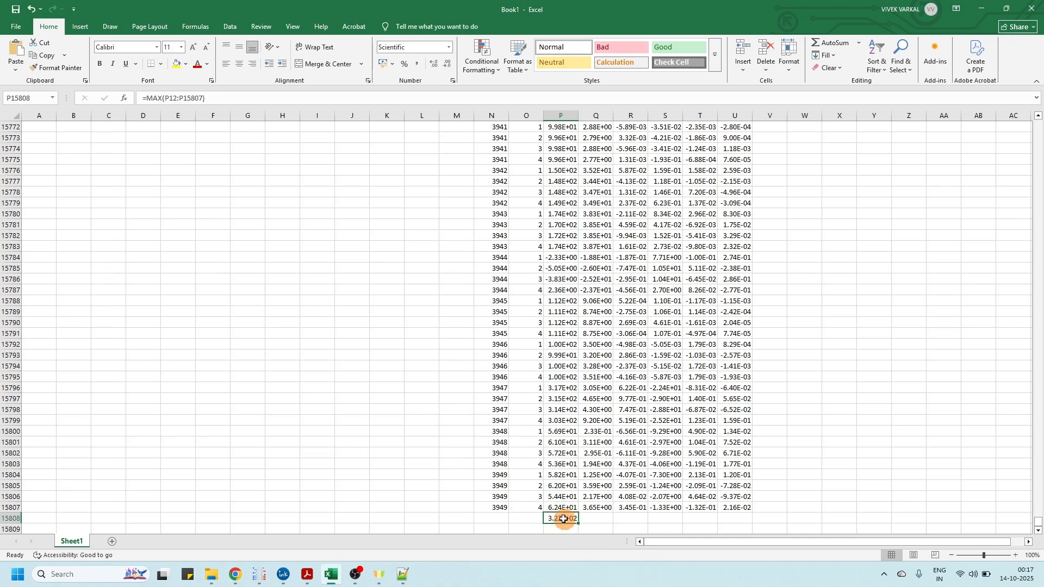
Step: Switch to the Scrble Ink notes and handwrite a 0.25 mm row with 322 MPa in the C3D10 peak stress table
{"action": "left_click", "coordinate": [982, 8]}
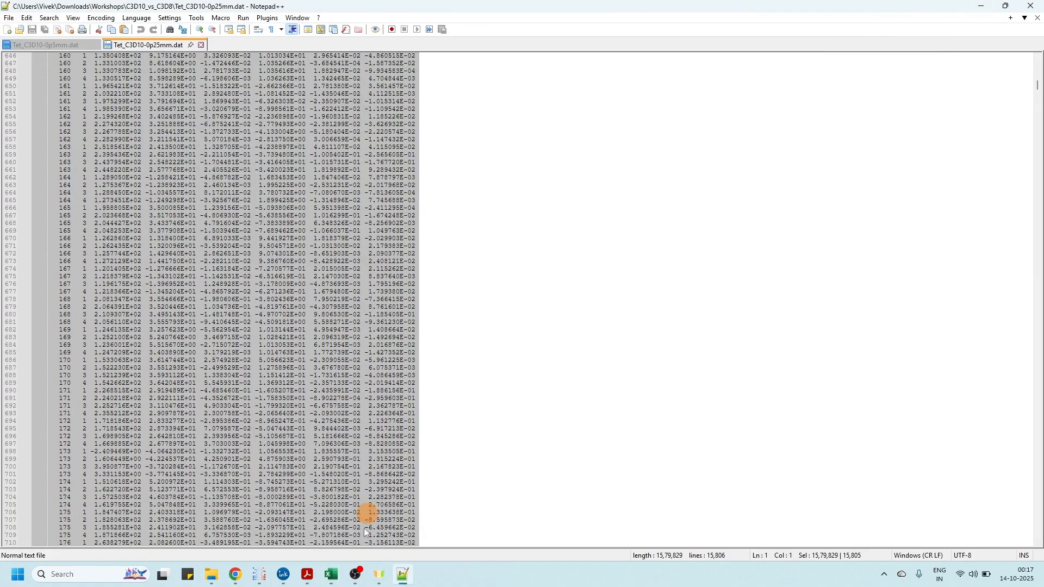
{"action": "mouse_move", "coordinate": [283, 579]}
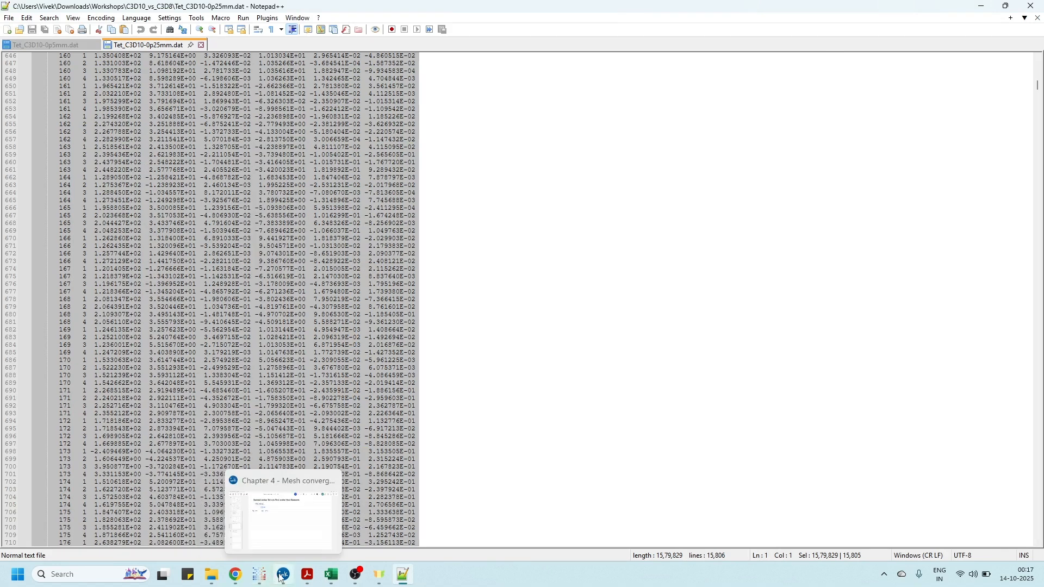
{"action": "left_click", "coordinate": [290, 581]}
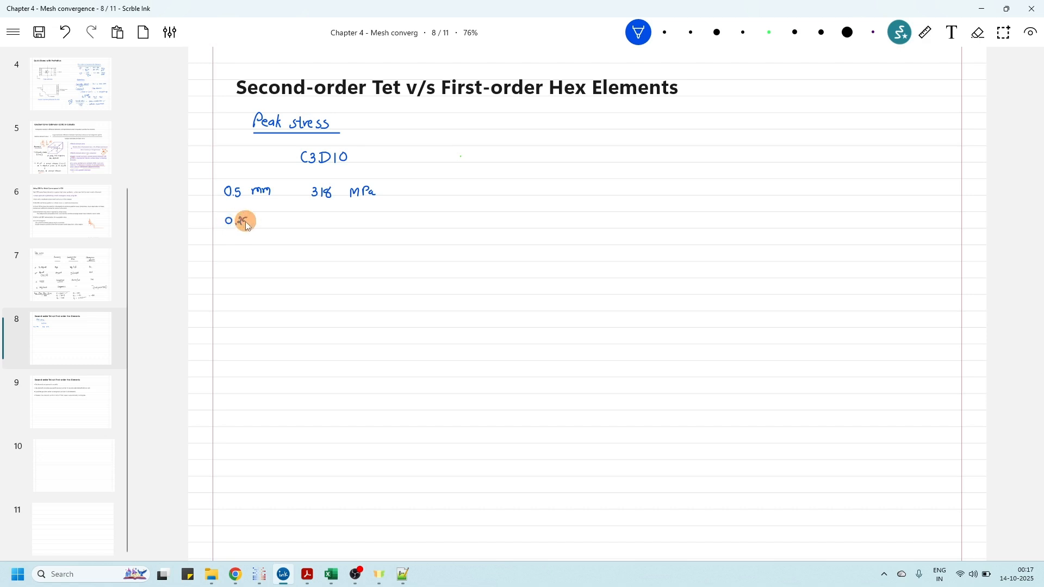
{"action": "left_click_drag", "start_coordinate": [271, 227], "coordinate": [283, 222]}
{"action": "left_click_drag", "start_coordinate": [356, 229], "coordinate": [374, 223]}
{"action": "key", "text": "ctrl+z"}
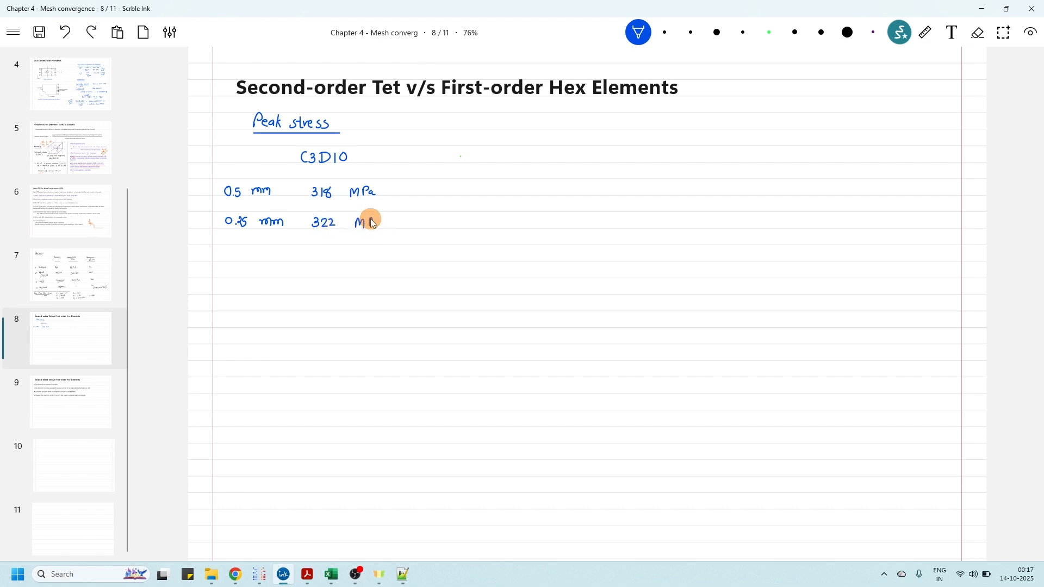
{"action": "left_click_drag", "start_coordinate": [375, 229], "coordinate": [374, 227]}
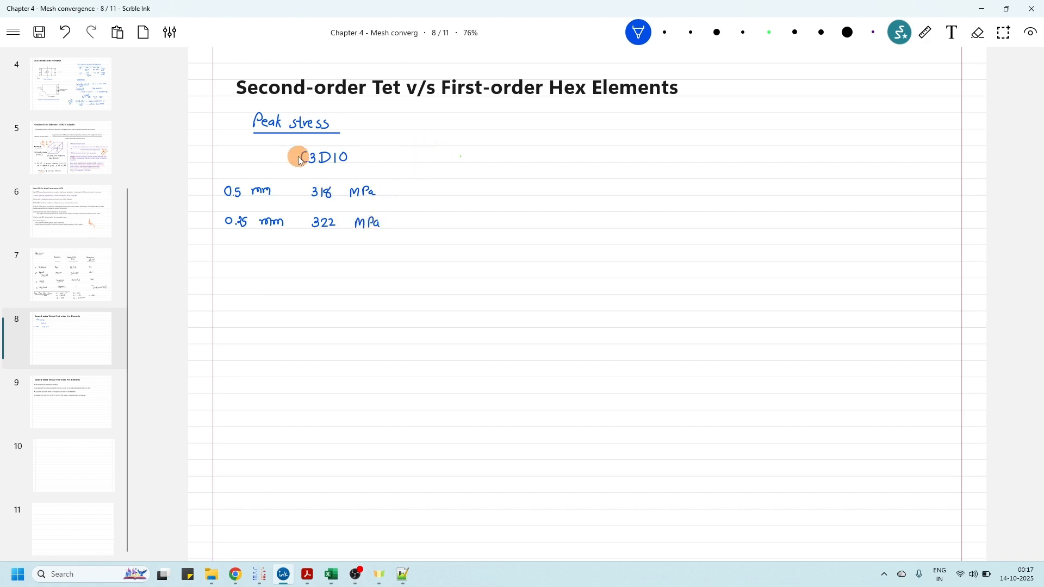
Step: Draw vertical divider lines on both sides of the C3D10 column of the handwritten peak stress table
{"action": "left_click_drag", "start_coordinate": [288, 254], "coordinate": [290, 343]}
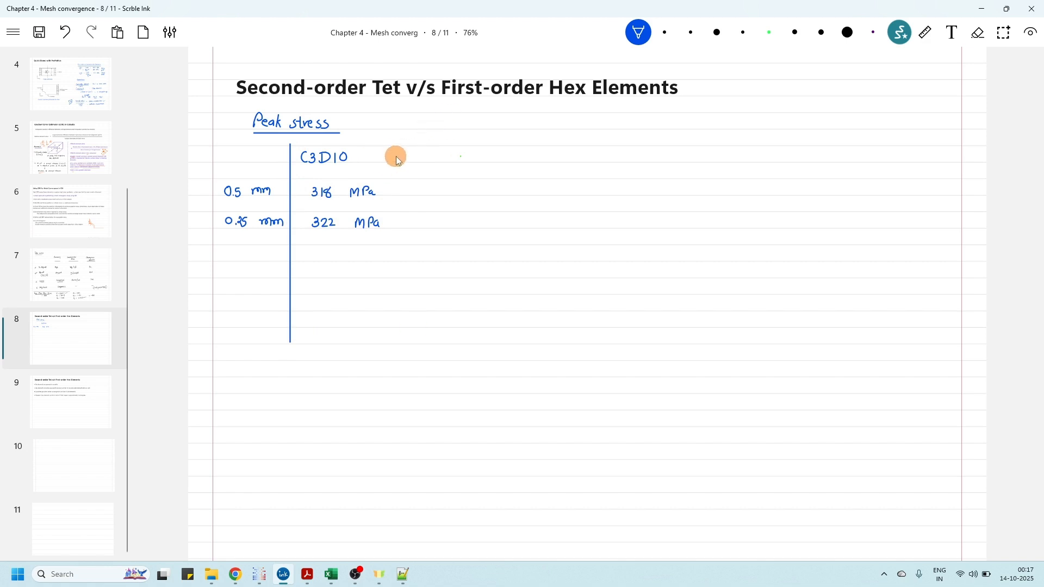
{"action": "left_click_drag", "start_coordinate": [403, 148], "coordinate": [397, 345]}
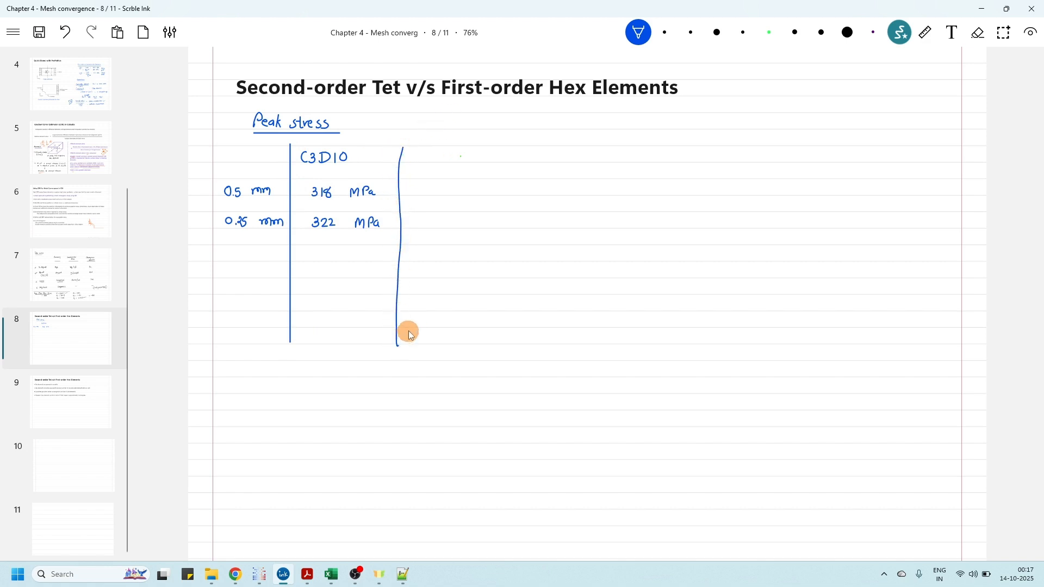
{"action": "left_click", "coordinate": [982, 9]}
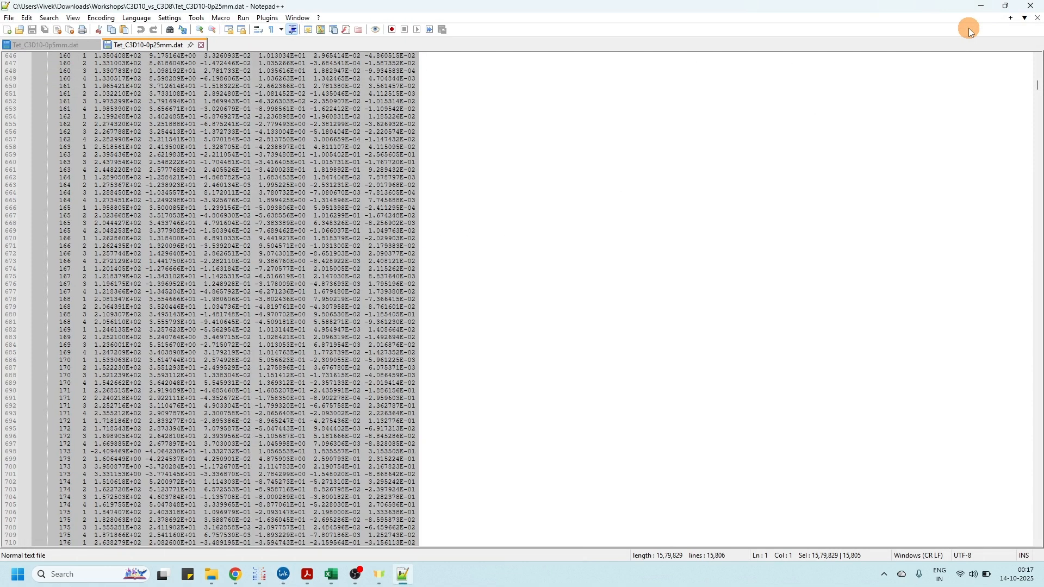
Step: Open _output_Tet_C3D10-0p5mm from the C3D10_vs_C3D8 folder and read the 0.5 mm mesh's node and element counts
{"action": "left_click", "coordinate": [211, 575]}
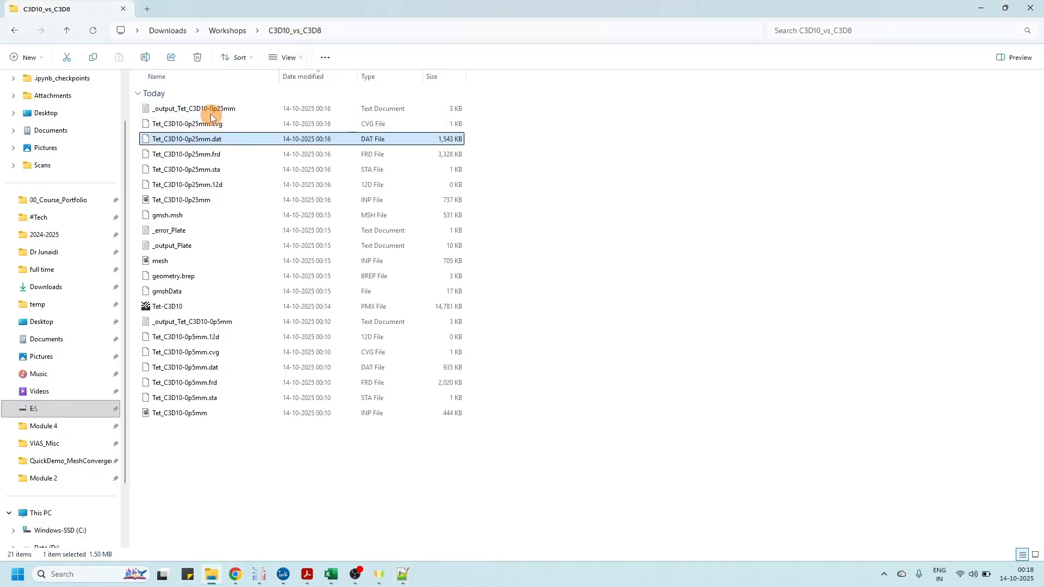
{"action": "left_click", "coordinate": [189, 112]}
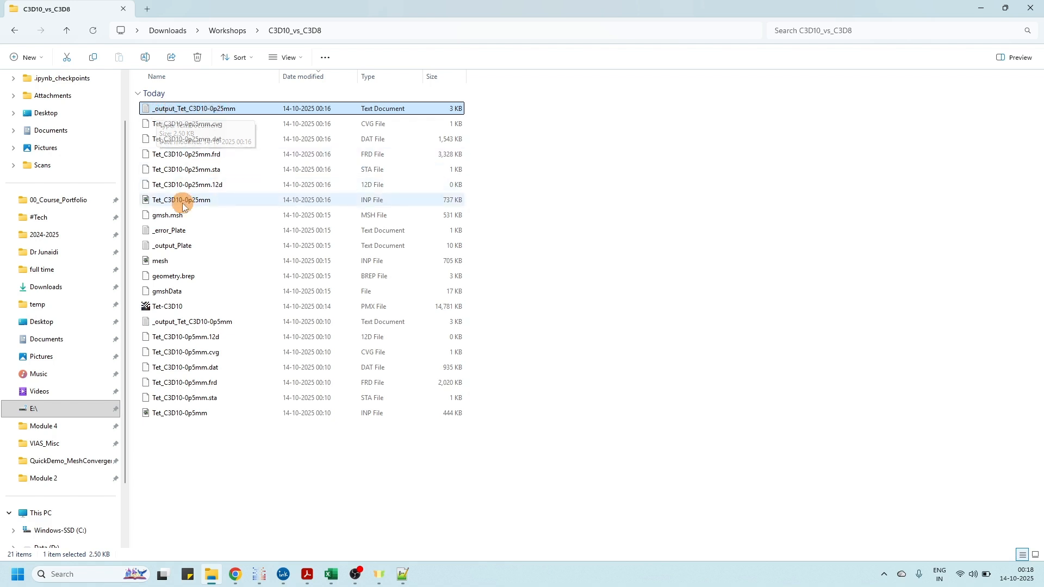
{"action": "left_click", "coordinate": [191, 323]}
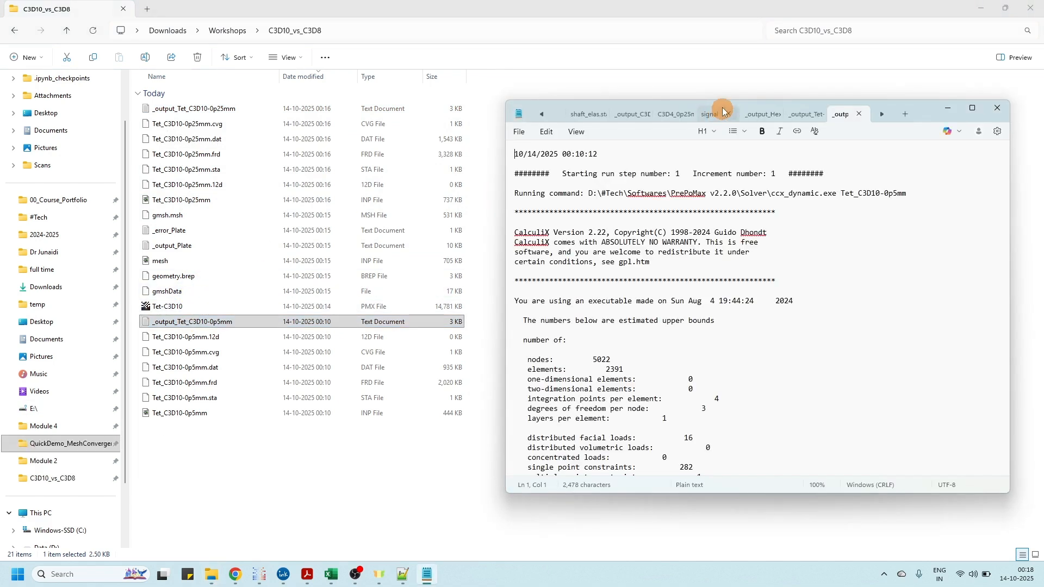
{"action": "left_click_drag", "start_coordinate": [922, 107], "coordinate": [798, 90]}
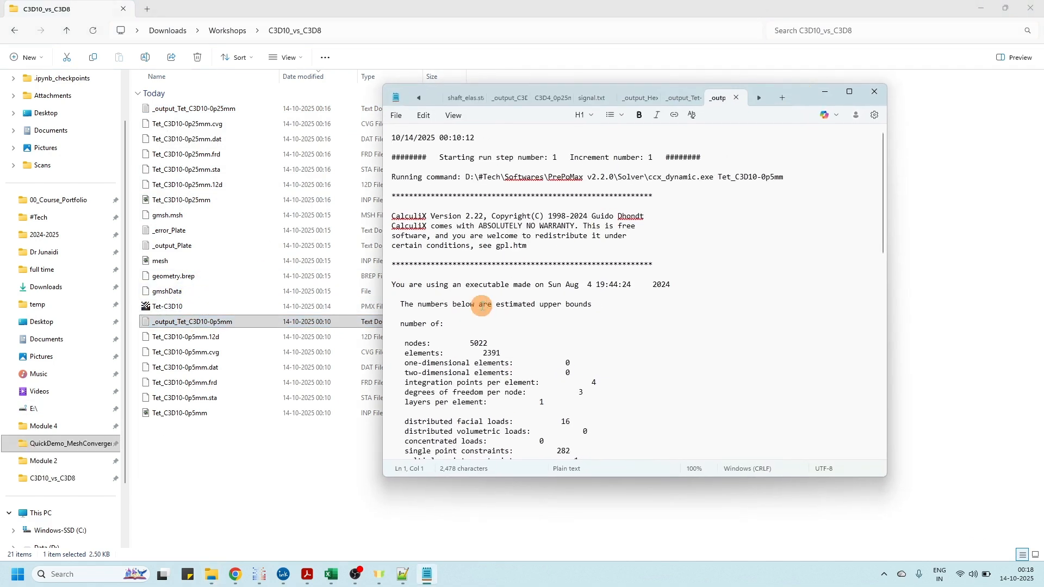
{"action": "scroll", "coordinate": [496, 306], "scroll_direction": "down", "scroll_amount": 2}
{"action": "scroll", "coordinate": [495, 306], "scroll_direction": "down", "scroll_amount": 2}
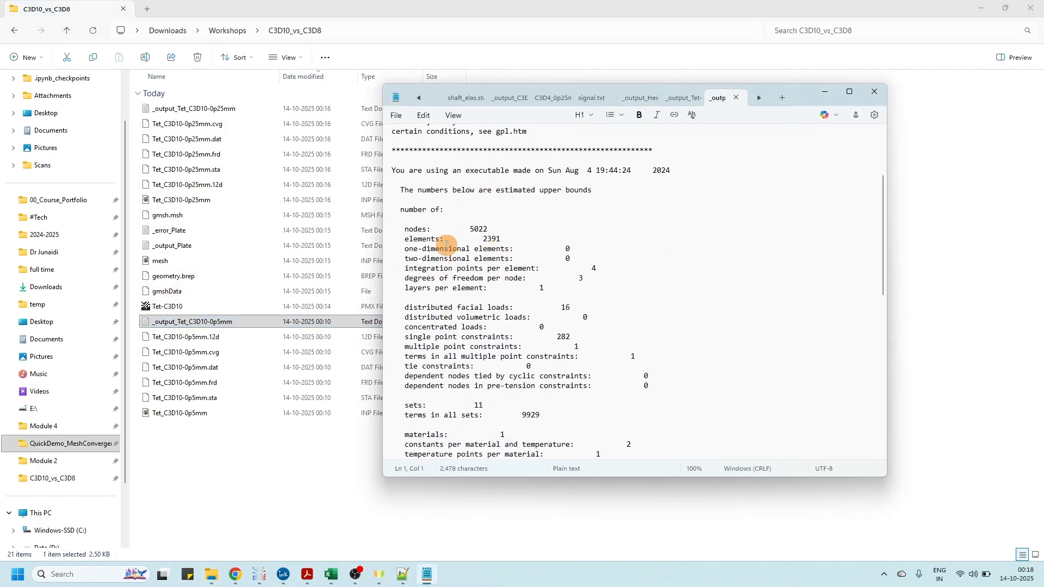
{"action": "left_click", "coordinate": [479, 238]}
{"action": "left_click_drag", "start_coordinate": [479, 237], "coordinate": [500, 238]}
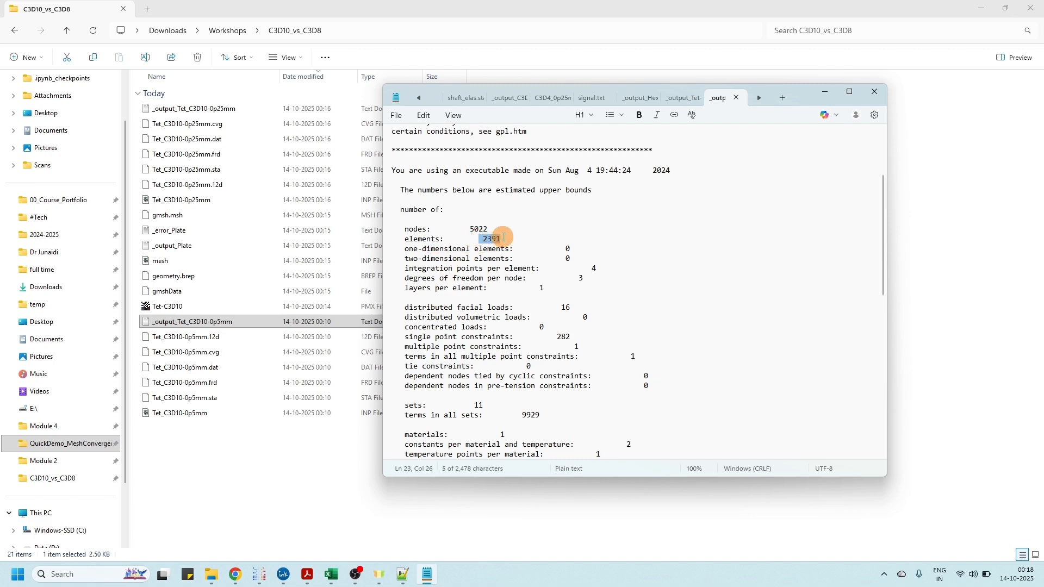
{"action": "left_click", "coordinate": [826, 95]}
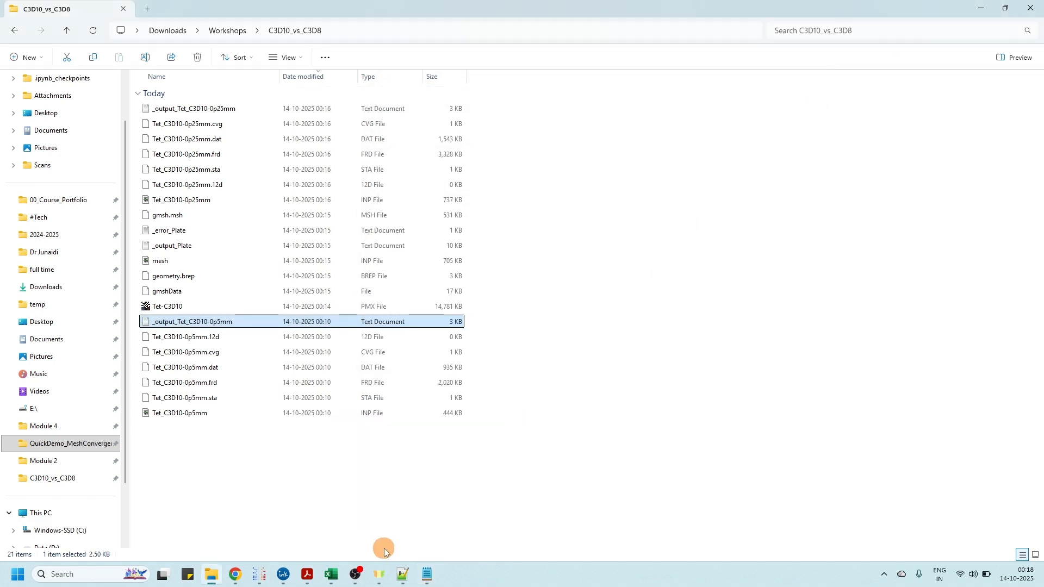
Step: In the Scrble Ink notes, handwrite a "Mesh count" column heading with 5k and 2.4k in the 0.5 mm row
{"action": "left_click", "coordinate": [283, 574]}
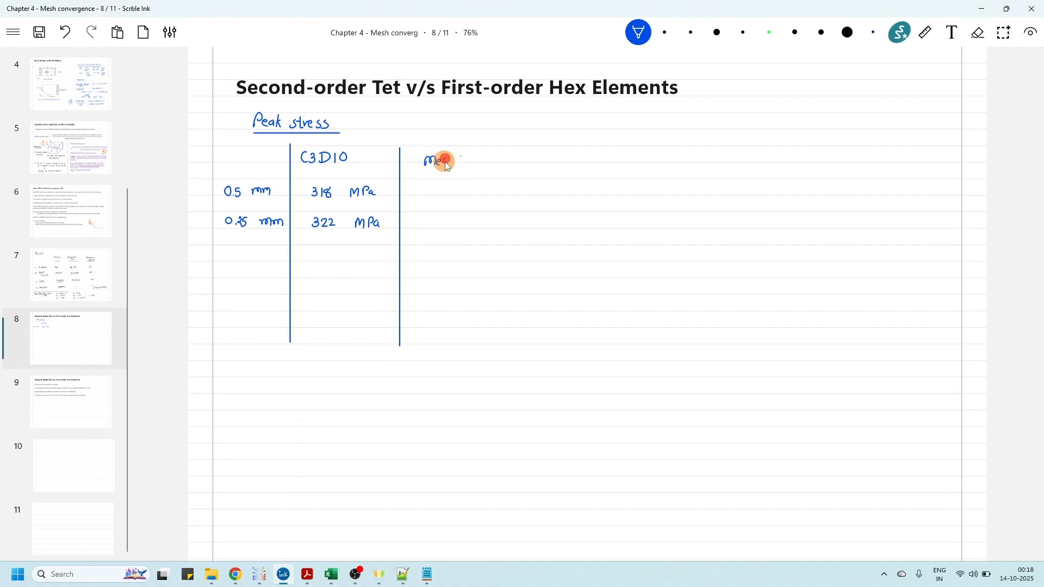
{"action": "left_click_drag", "start_coordinate": [492, 162], "coordinate": [498, 164]}
{"action": "left_click_drag", "start_coordinate": [502, 151], "coordinate": [503, 163]}
{"action": "left_click_drag", "start_coordinate": [497, 154], "coordinate": [506, 152]}
{"action": "left_click_drag", "start_coordinate": [426, 188], "coordinate": [423, 197]}
{"action": "left_click_drag", "start_coordinate": [426, 187], "coordinate": [431, 187]}
{"action": "left_click_drag", "start_coordinate": [482, 186], "coordinate": [481, 196]}
{"action": "left_click_drag", "start_coordinate": [491, 188], "coordinate": [491, 197]}
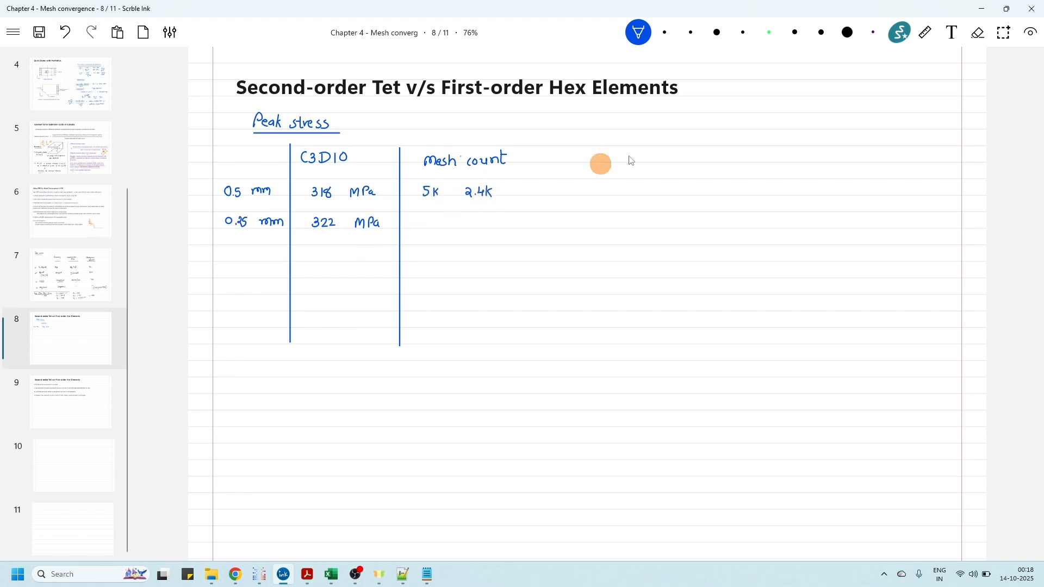
Step: Open _output_Tet_C3D10-0p25mm from the C3D10_vs_C3D8 folder and read the 0.25 mm mesh's node and element counts
{"action": "left_click", "coordinate": [211, 574]}
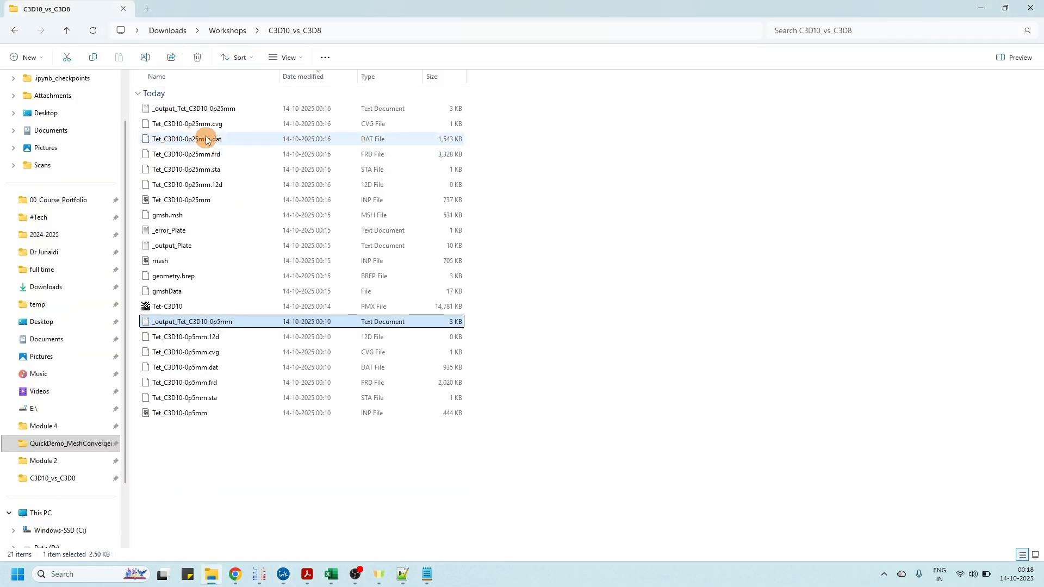
{"action": "double_click", "coordinate": [219, 109]}
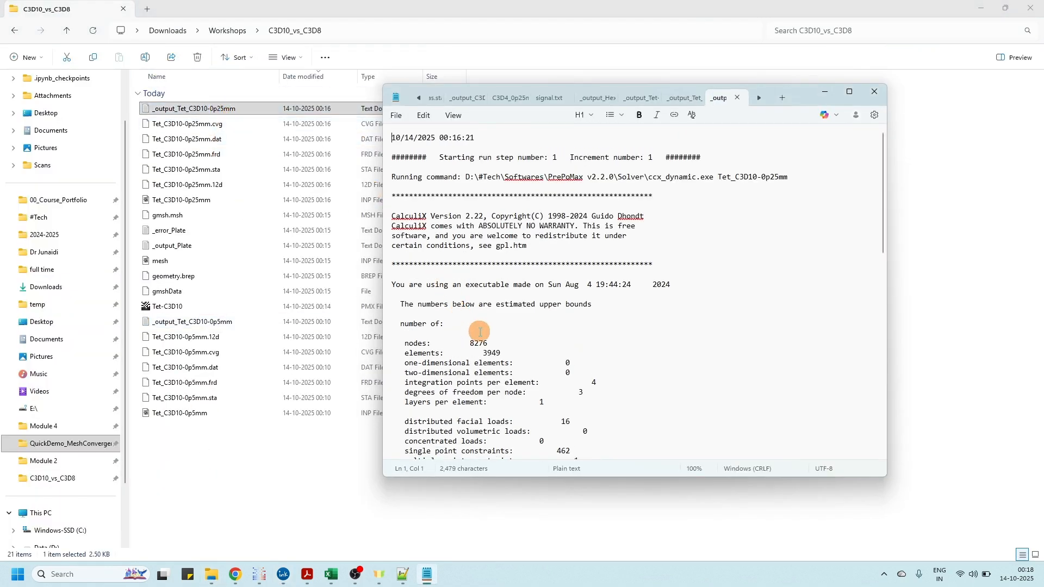
{"action": "left_click", "coordinate": [471, 343]}
{"action": "left_click_drag", "start_coordinate": [471, 344], "coordinate": [505, 357]}
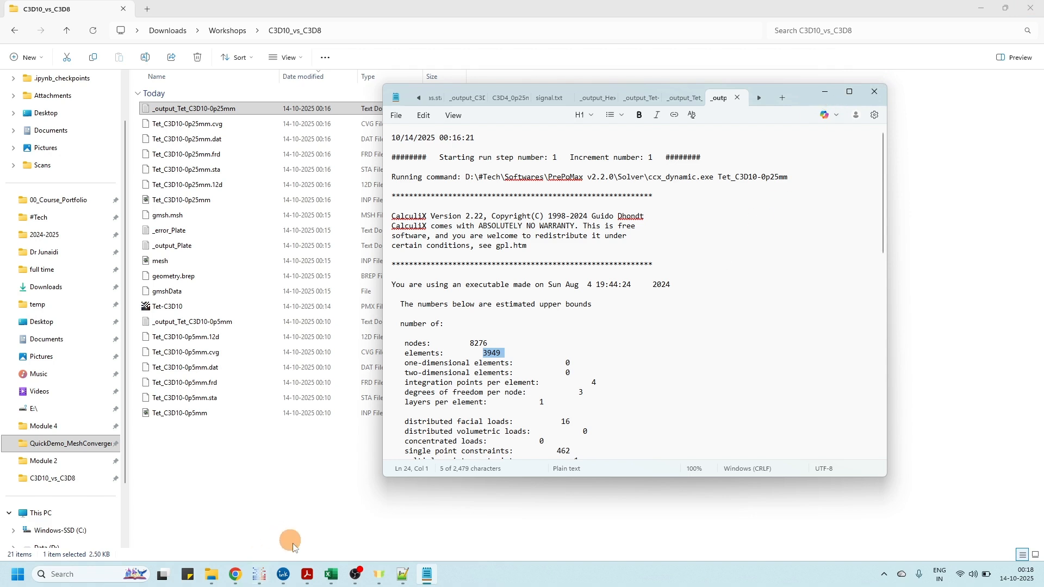
Step: Handwrite the node and element counts in the 0.25 mm row of the Scrble Ink notes and save the notes
{"action": "left_click", "coordinate": [283, 575]}
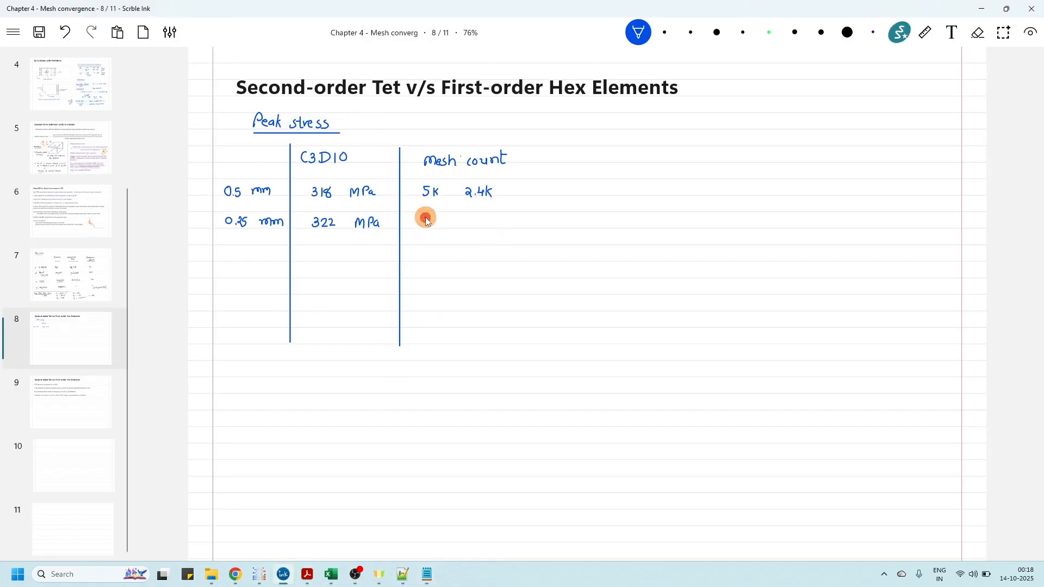
{"action": "left_click_drag", "start_coordinate": [425, 220], "coordinate": [478, 227]}
{"action": "left_click", "coordinate": [483, 226]}
{"action": "left_click_drag", "start_coordinate": [489, 219], "coordinate": [490, 224]}
{"action": "left_click", "coordinate": [39, 35]}
{"action": "left_click", "coordinate": [152, 150]}
{"action": "left_click", "coordinate": [982, 9]}
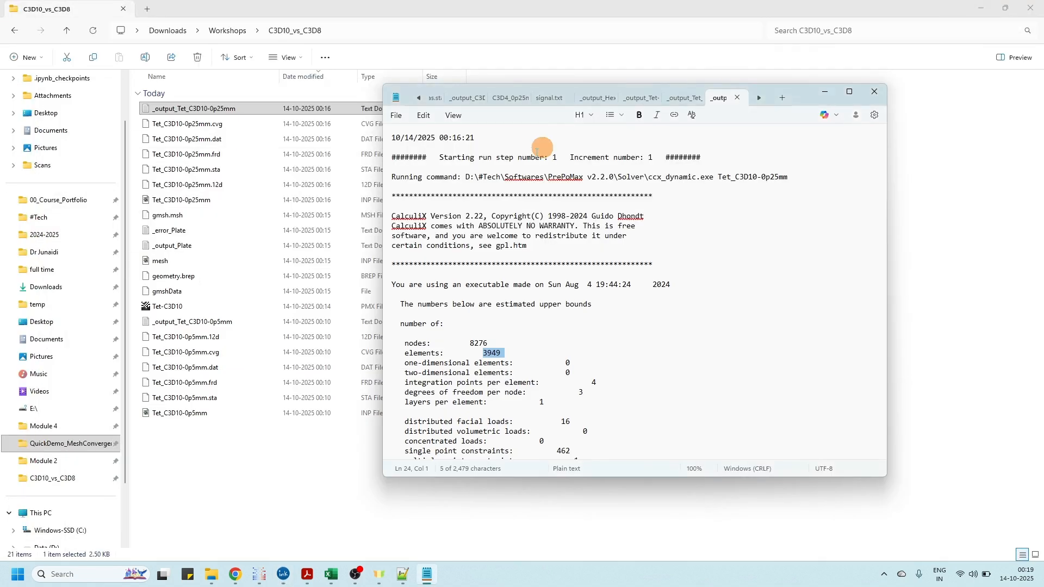
Step: Switch to PrePoMax and save the Tet-C3D10 model to its existing file
{"action": "left_click", "coordinate": [835, 97]}
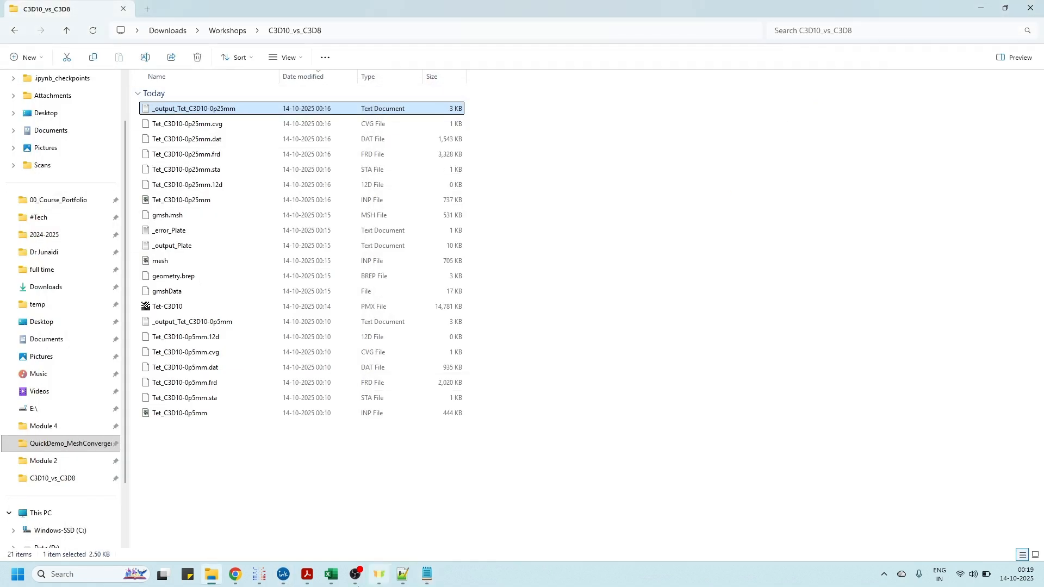
{"action": "left_click", "coordinate": [259, 575]}
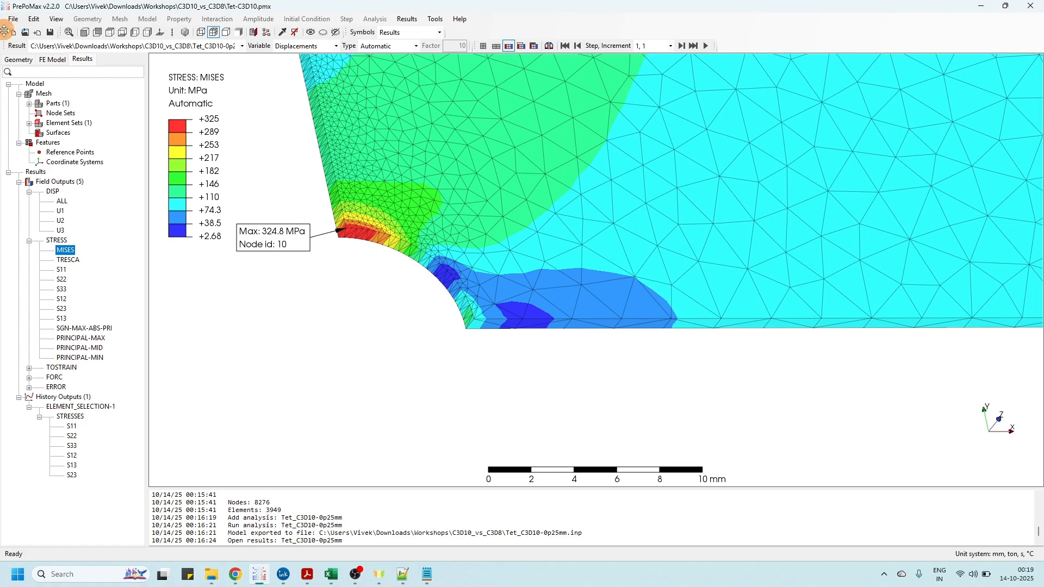
{"action": "left_click", "coordinate": [50, 32]}
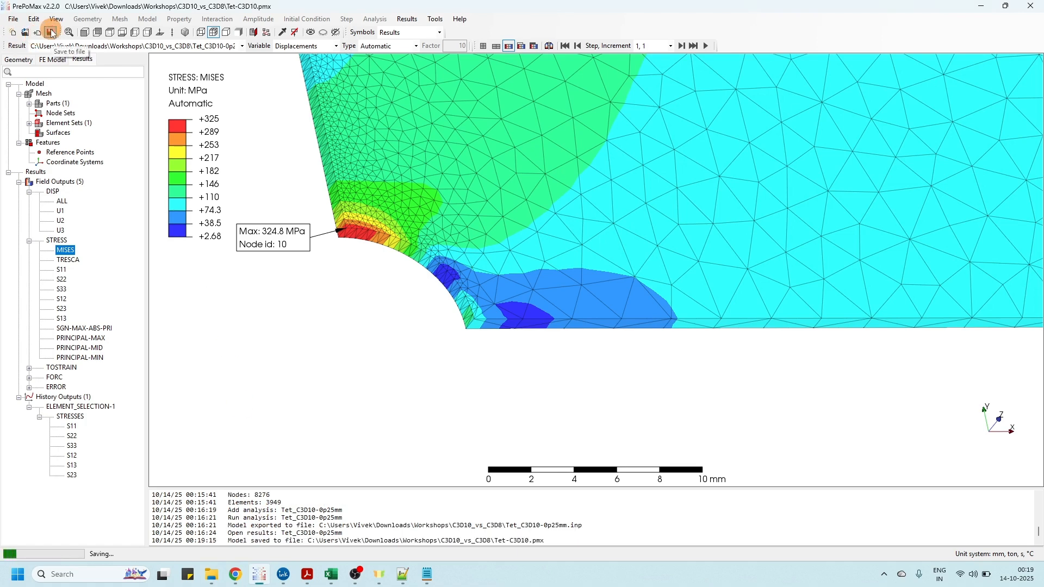
Step: Save the model as a new PrePoMax file named Hex_C3D8 in the C3D10_vs_C3D8 folder
{"action": "left_click", "coordinate": [17, 25]}
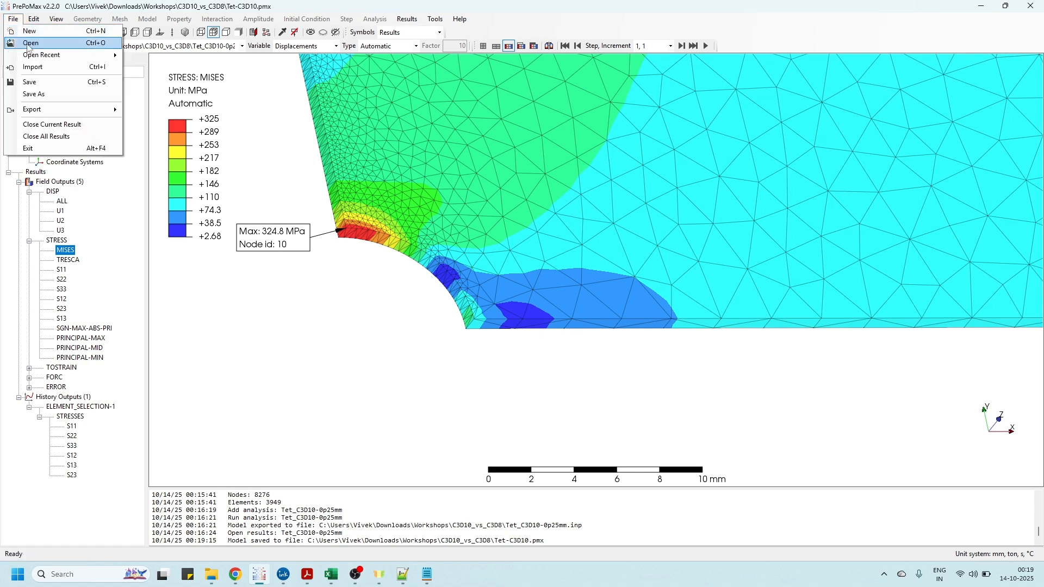
{"action": "left_click", "coordinate": [32, 84]}
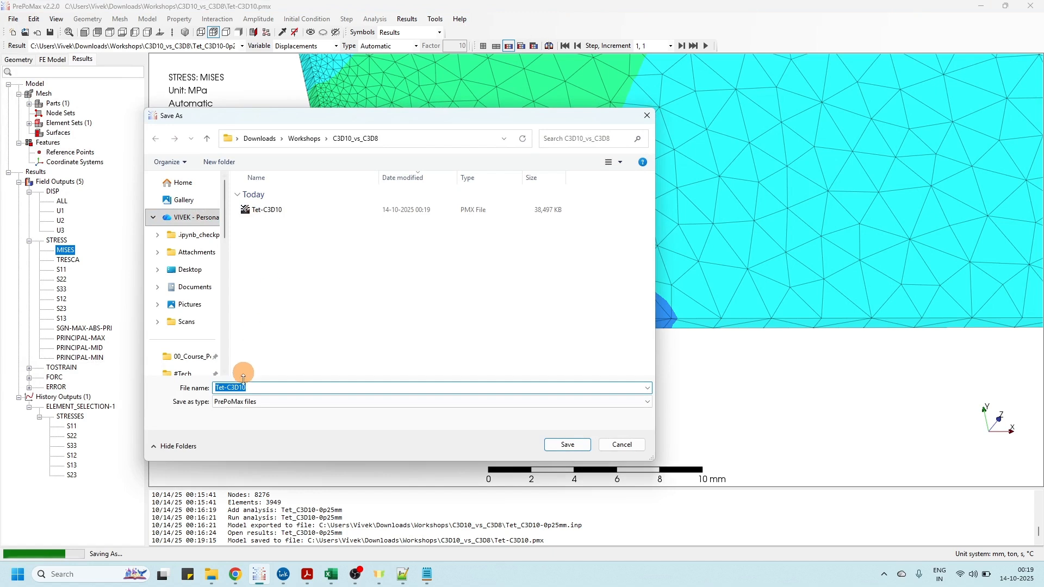
{"action": "left_click", "coordinate": [233, 387]}
{"action": "left_click_drag", "start_coordinate": [214, 388], "coordinate": [275, 379]}
{"action": "type", "text": "Hex_C3D8"}
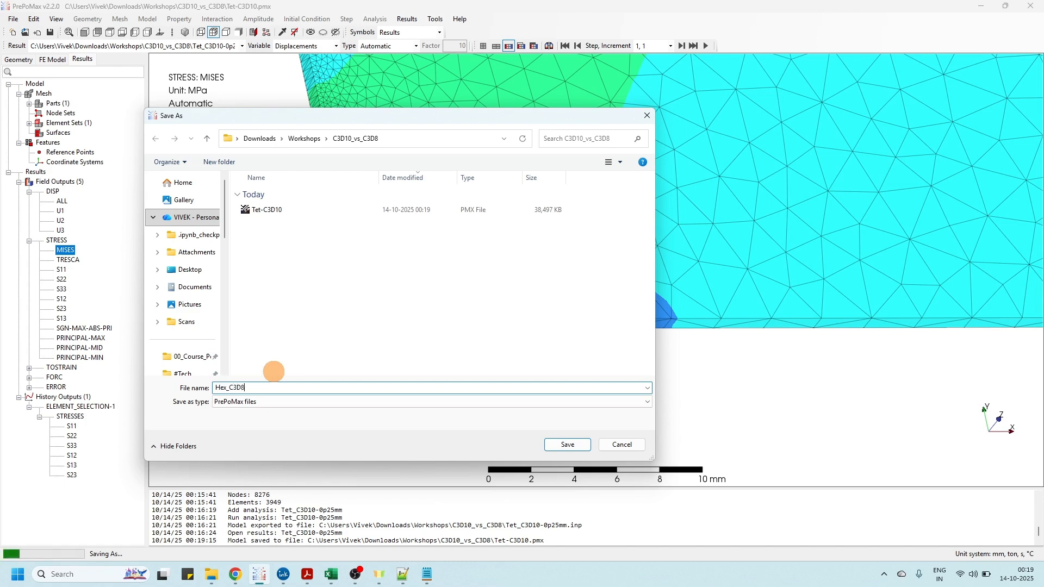
{"action": "left_click", "coordinate": [567, 444]}
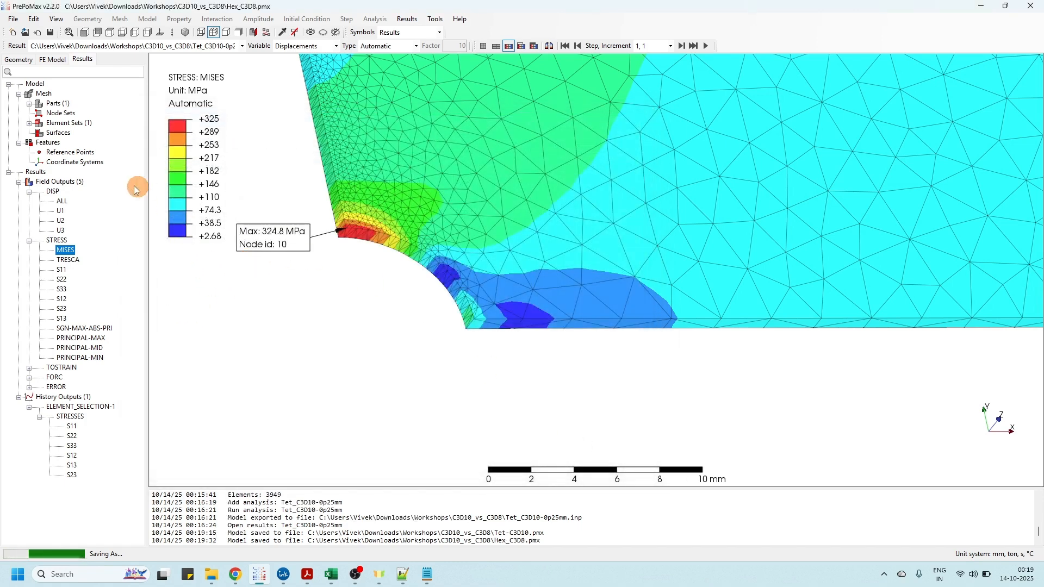
Step: Deactivate the Tetrahedral_Gmsh-1 mesh setup item in the geometry model
{"action": "left_click", "coordinate": [20, 60]}
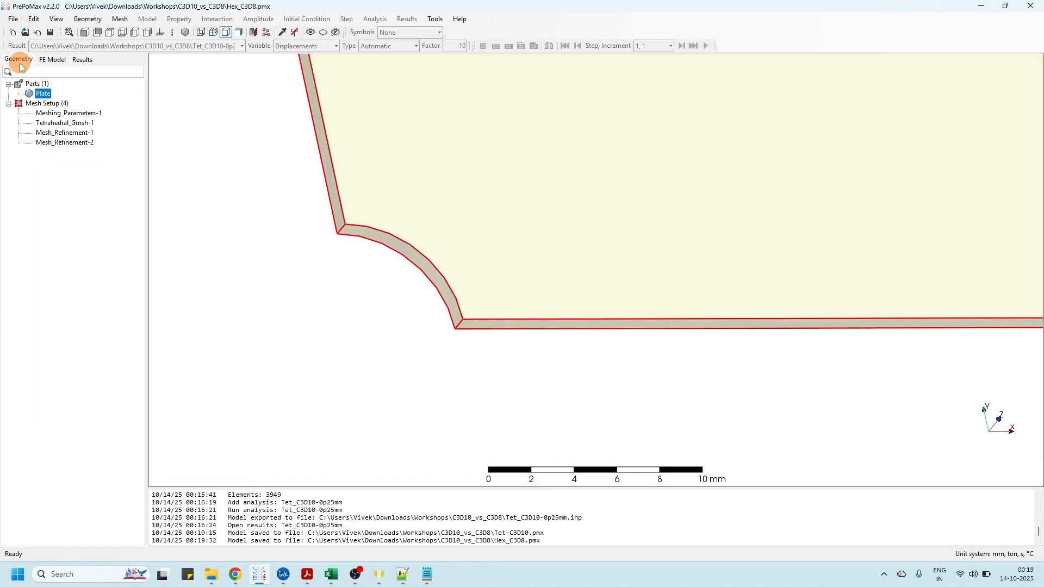
{"action": "left_click", "coordinate": [71, 127]}
{"action": "right_click", "coordinate": [53, 124]}
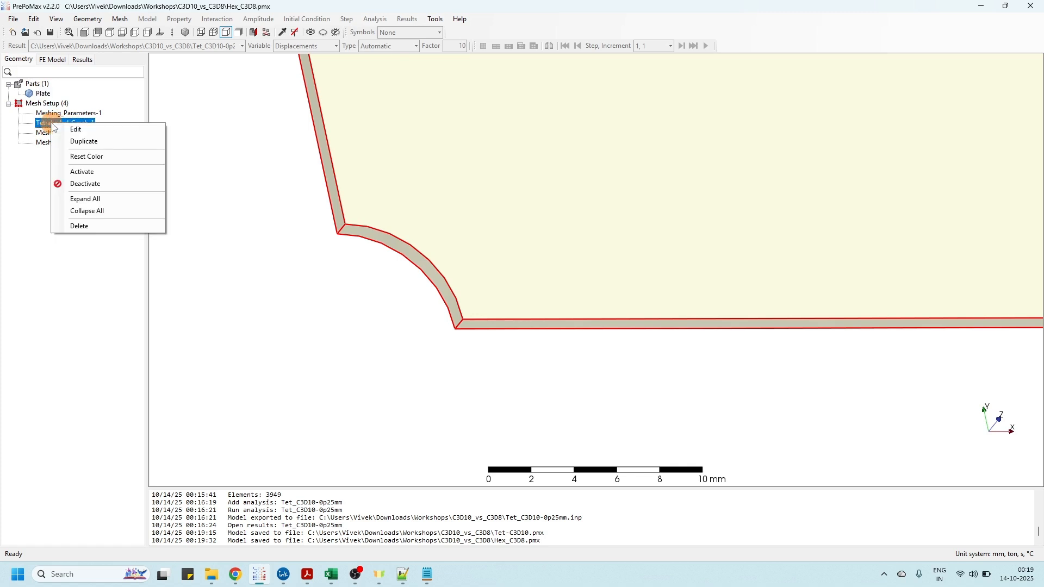
{"action": "left_click", "coordinate": [109, 185]}
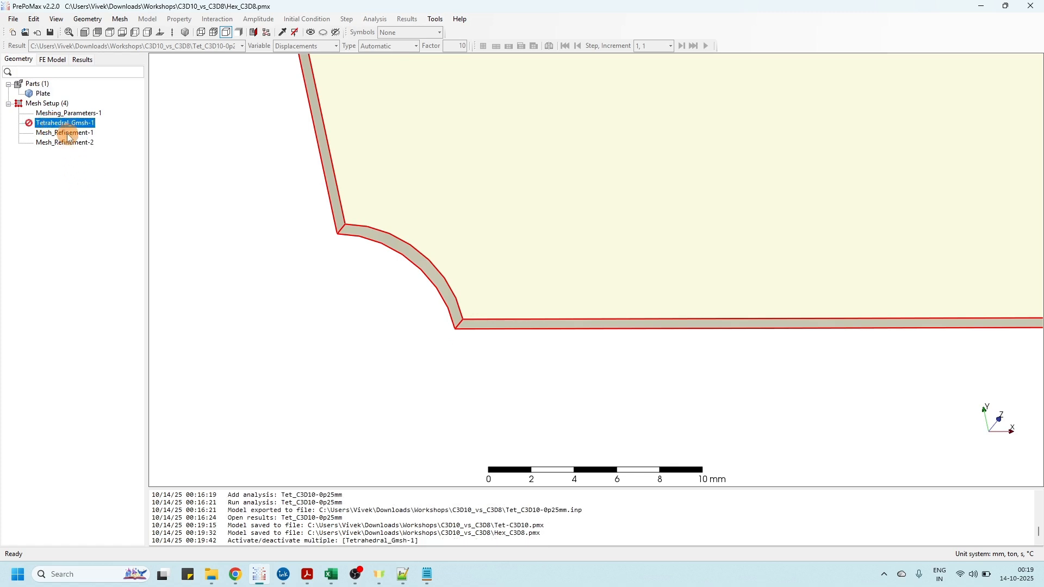
Step: Start a new Extrude Mesh setup item with the 2D meshing algorithm Frontal-Delaunay for quads
{"action": "left_click", "coordinate": [55, 106]}
{"action": "right_click", "coordinate": [55, 104]}
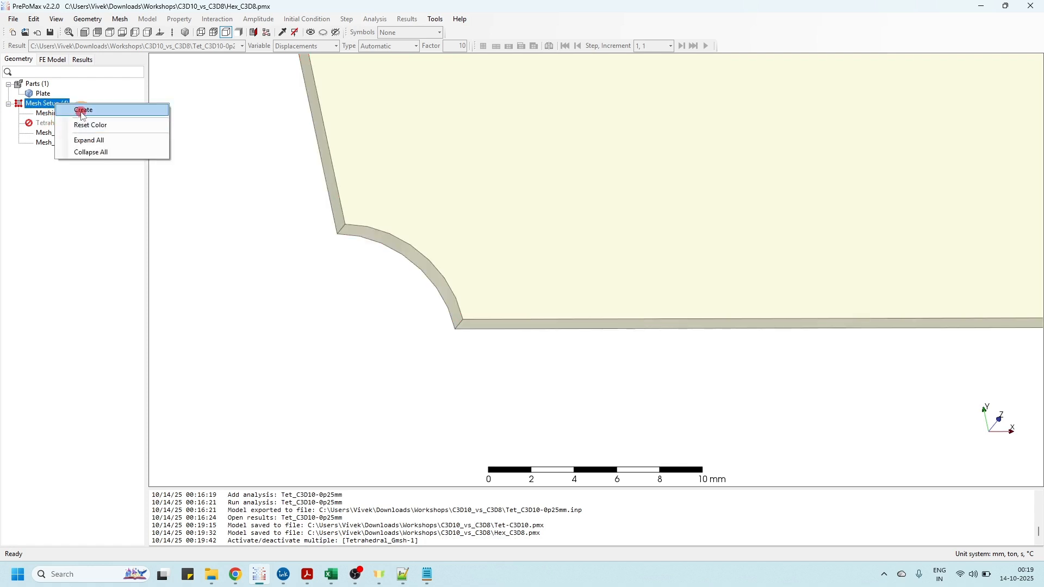
{"action": "left_click", "coordinate": [82, 110]}
{"action": "left_click", "coordinate": [80, 240]}
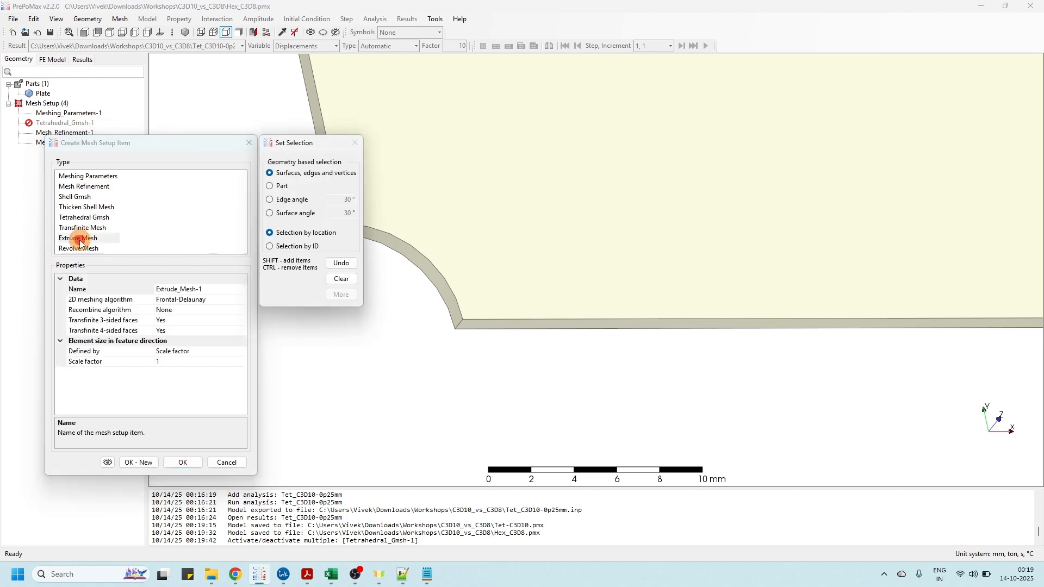
{"action": "left_click", "coordinate": [225, 300]}
{"action": "left_click", "coordinate": [196, 303]}
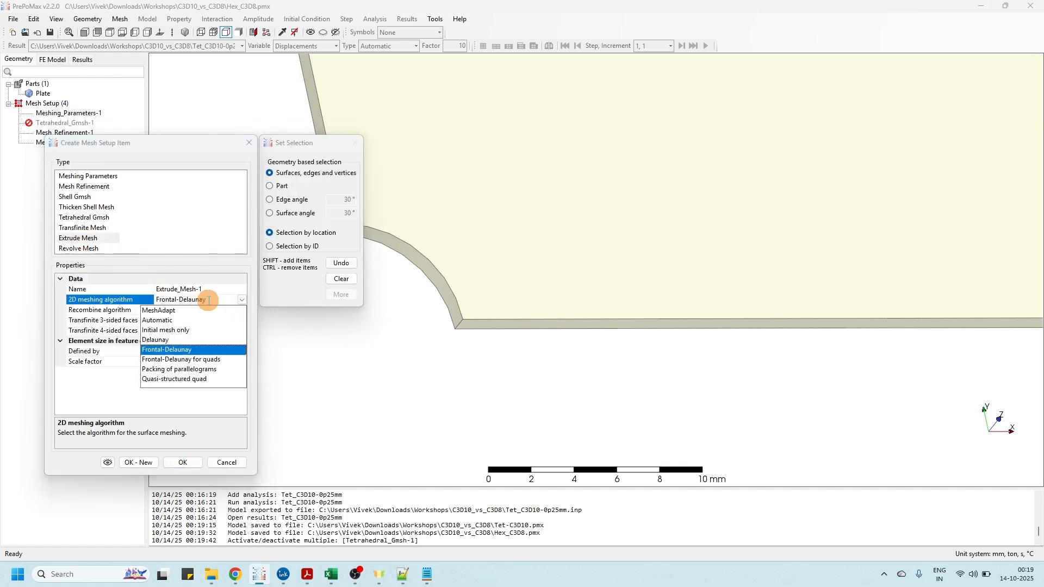
{"action": "left_click", "coordinate": [209, 300]}
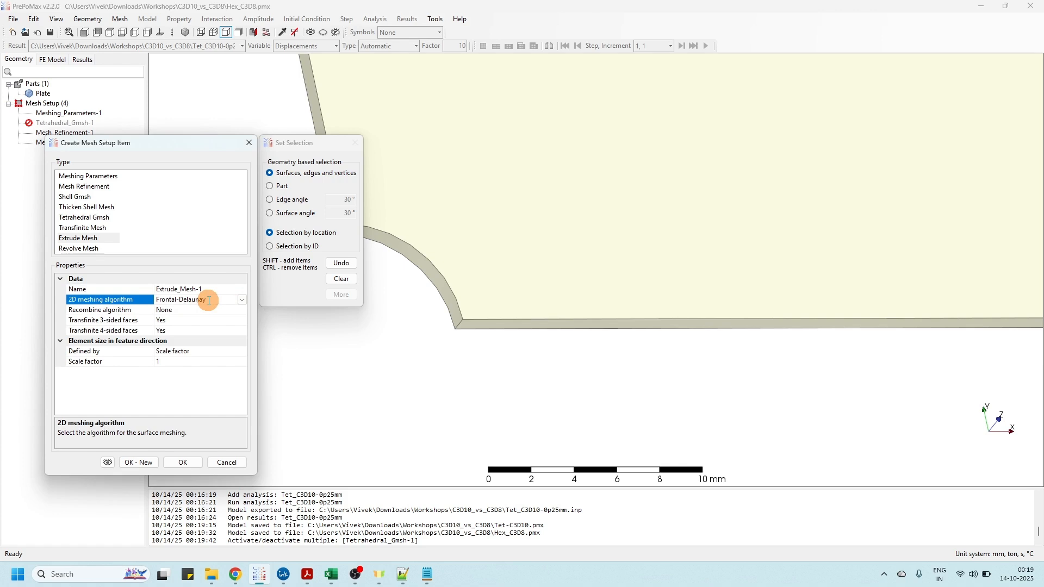
{"action": "left_click", "coordinate": [241, 301]}
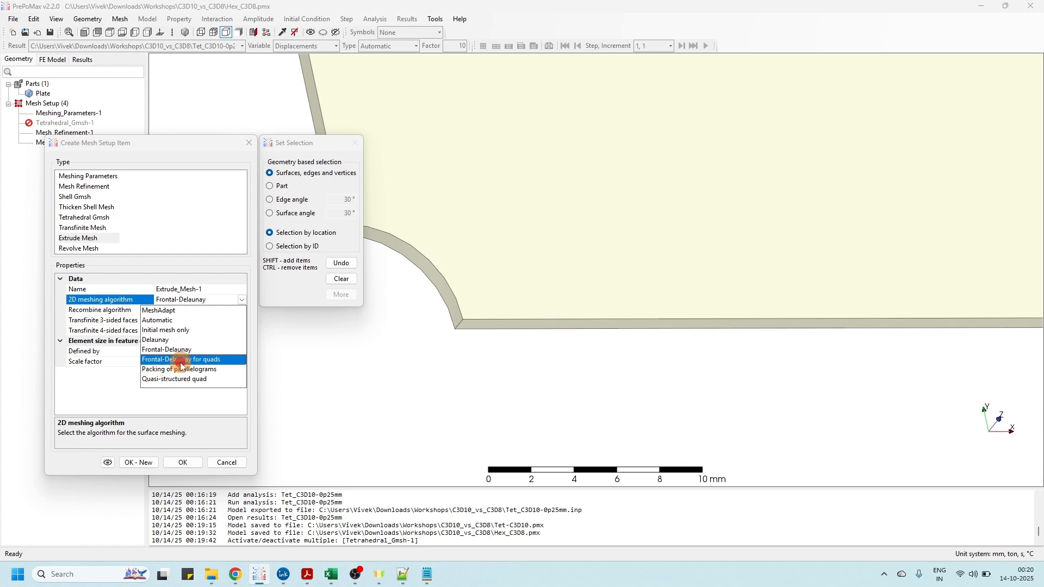
{"action": "left_click", "coordinate": [179, 360]}
Step: Set the extrude mesh's recombine algorithm to Blossom, keeping the scale factor at 1
{"action": "left_click", "coordinate": [207, 310]}
{"action": "left_click", "coordinate": [243, 310]}
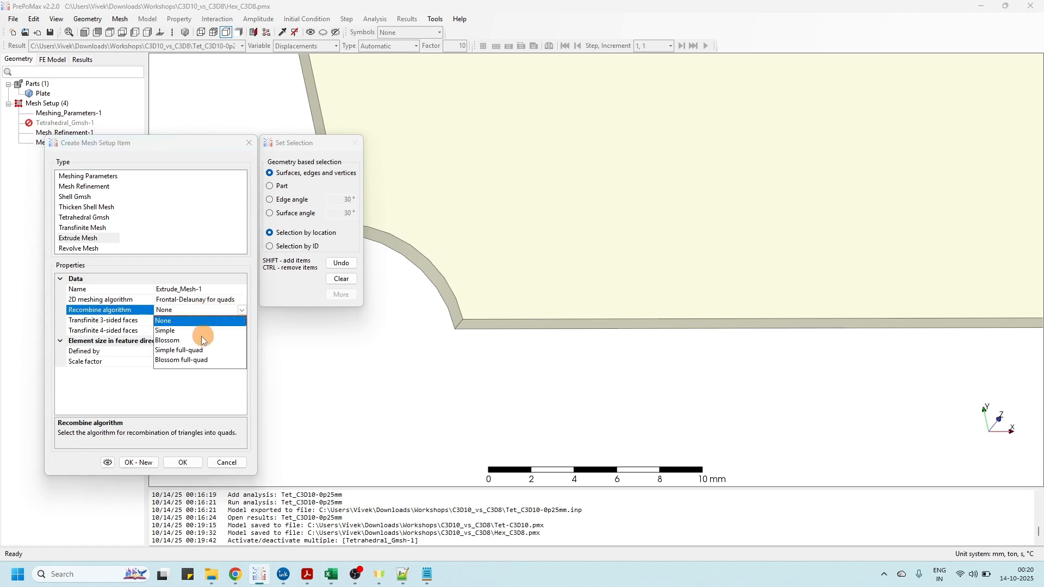
{"action": "left_click", "coordinate": [174, 341]}
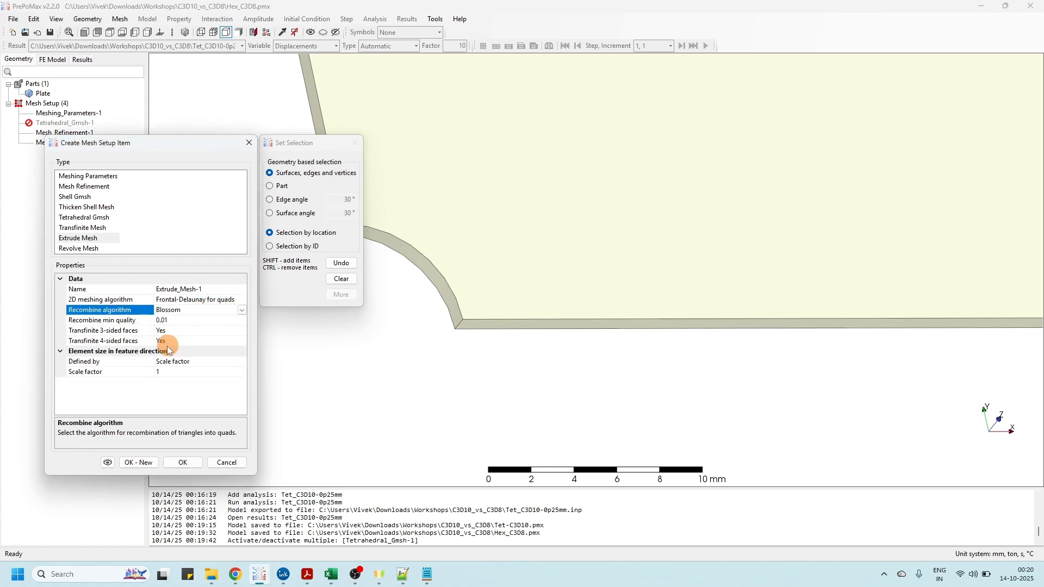
{"action": "left_click", "coordinate": [162, 373]}
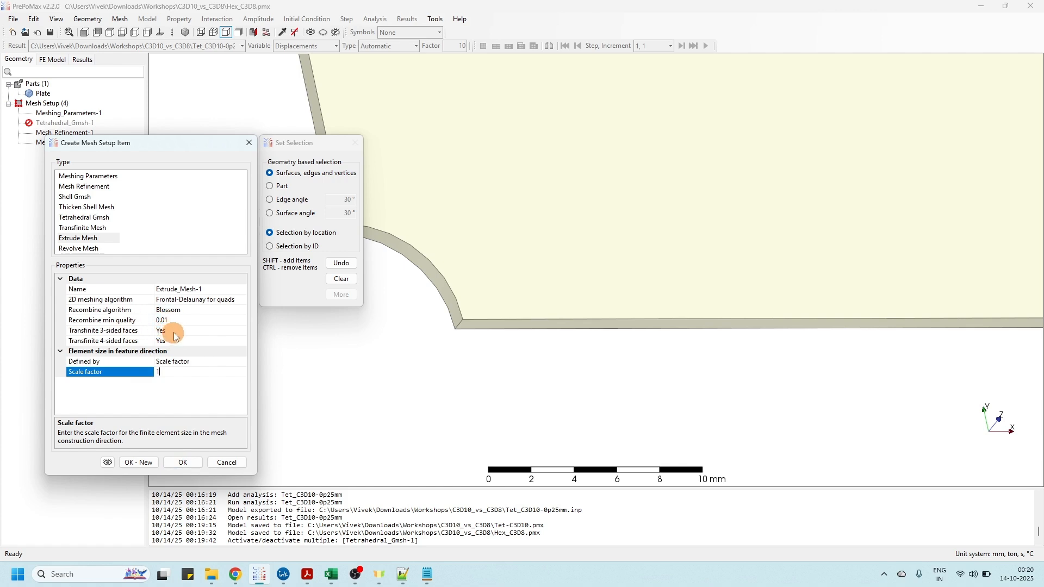
Step: Assign the plate's large flat face as the surface to extrude and confirm the Extrude Mesh item
{"action": "left_click", "coordinate": [181, 464]}
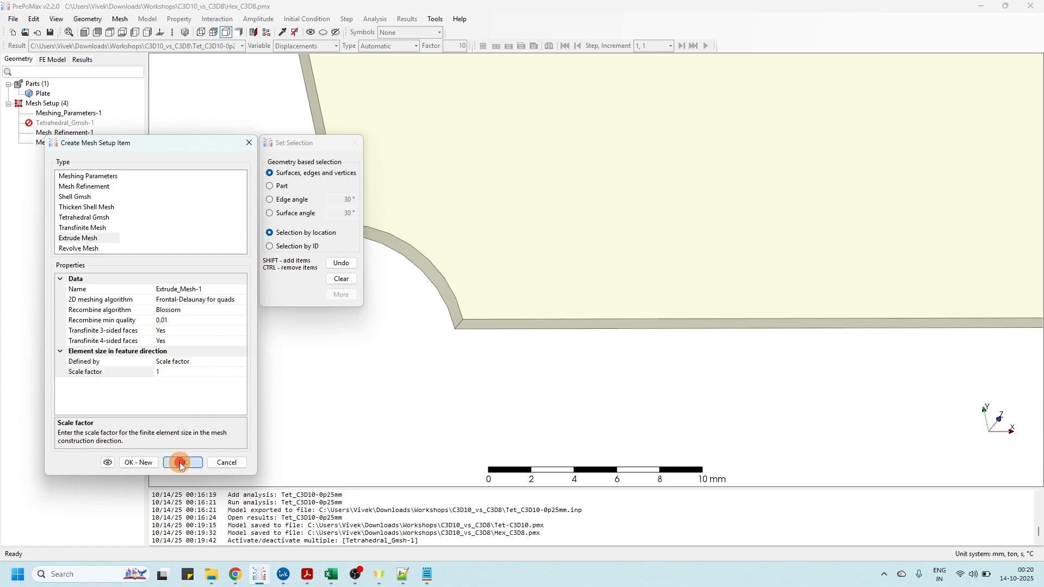
{"action": "left_click", "coordinate": [601, 306]}
{"action": "left_click", "coordinate": [507, 283]}
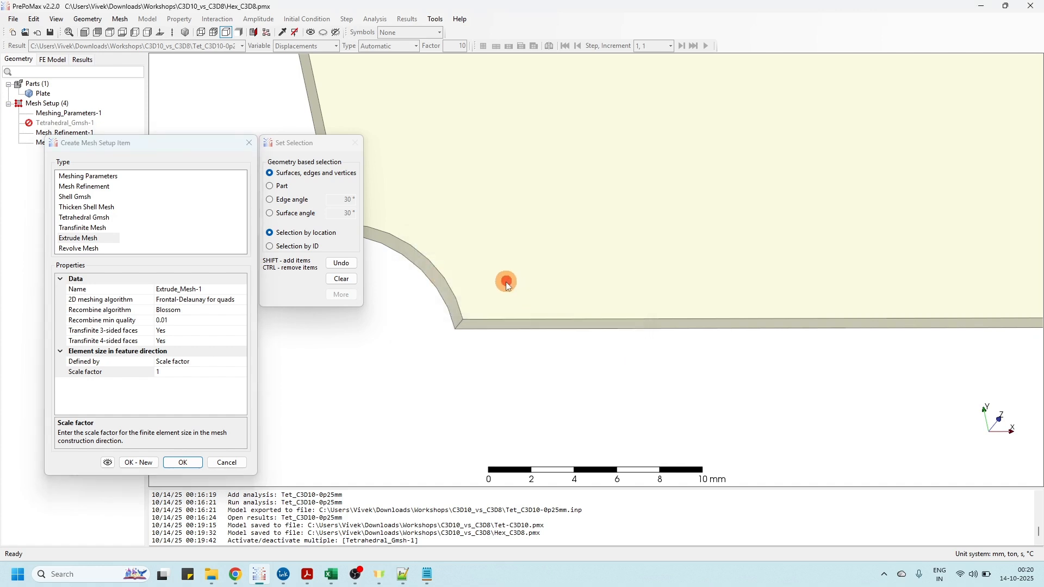
{"action": "scroll", "coordinate": [444, 319], "scroll_direction": "down", "scroll_amount": 3}
{"action": "middle_click_drag", "start_coordinate": [555, 221], "coordinate": [641, 258]}
{"action": "middle_click_drag", "start_coordinate": [603, 229], "coordinate": [576, 206]}
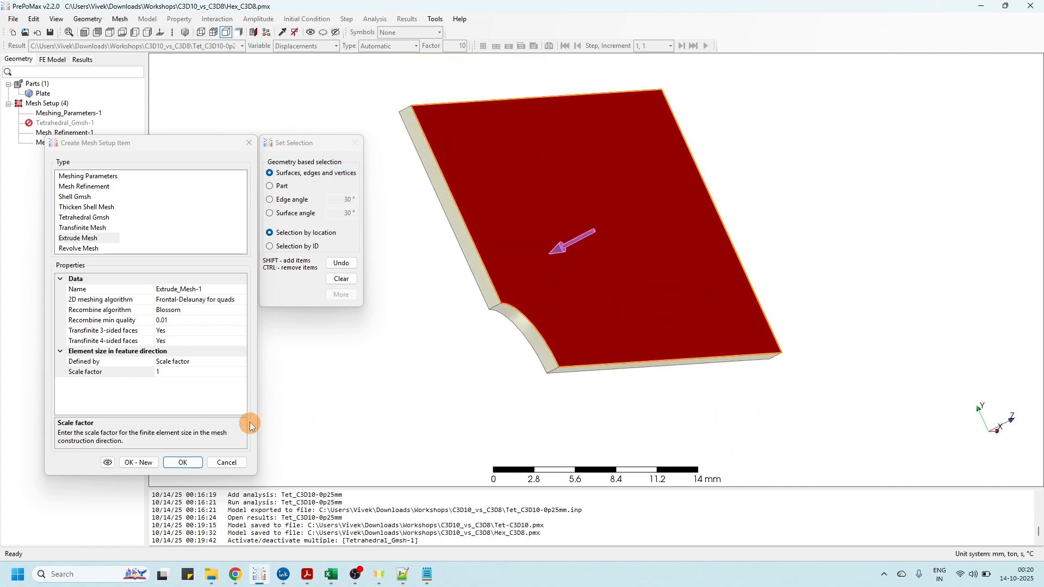
{"action": "middle_click_drag", "start_coordinate": [433, 275], "coordinate": [562, 286]}
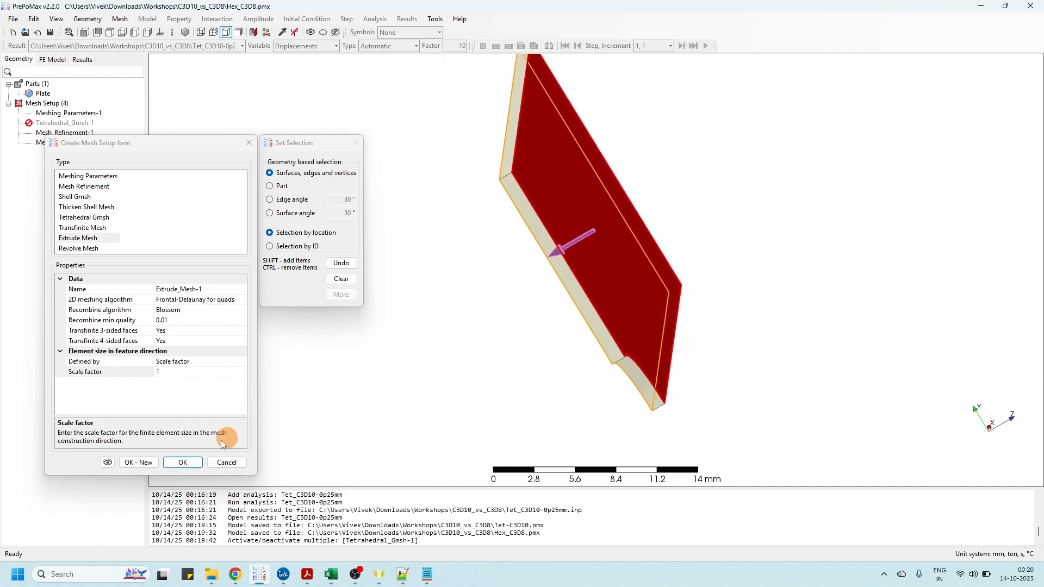
{"action": "left_click", "coordinate": [185, 462]}
Step: Generate the mesh of the Plate part with the extrude mesh setup
{"action": "middle_click_drag", "start_coordinate": [598, 323], "coordinate": [501, 343]}
{"action": "right_click", "coordinate": [582, 279]}
{"action": "left_click", "coordinate": [620, 326]}
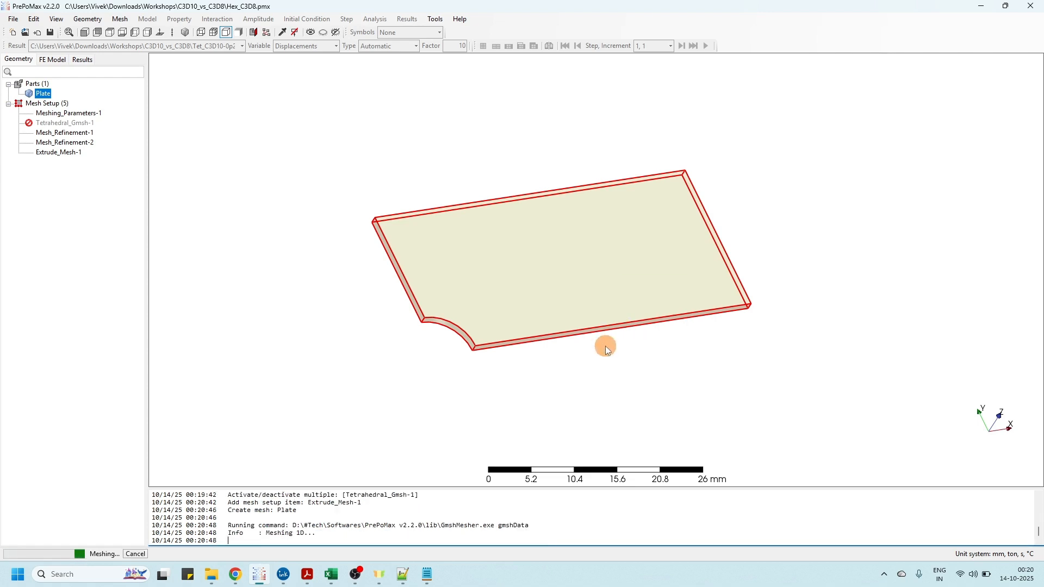
{"action": "middle_click_drag", "start_coordinate": [521, 299], "coordinate": [394, 236]}
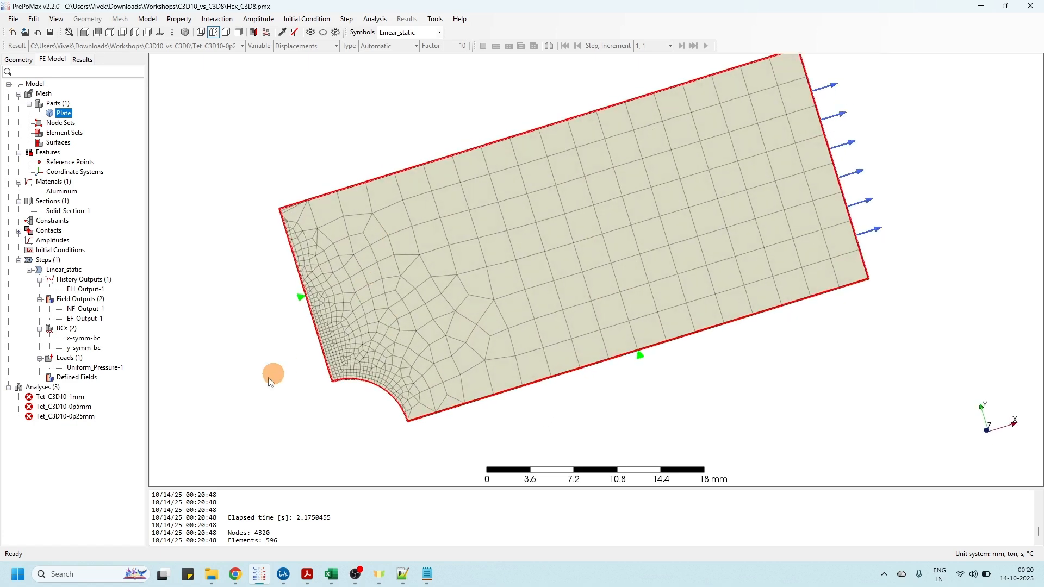
Step: Delete the three analyses Tet-C3D10-1mm, Tet_C3D10-0p5mm and Tet_C3D10-0p25mm
{"action": "left_click", "coordinate": [76, 400]}
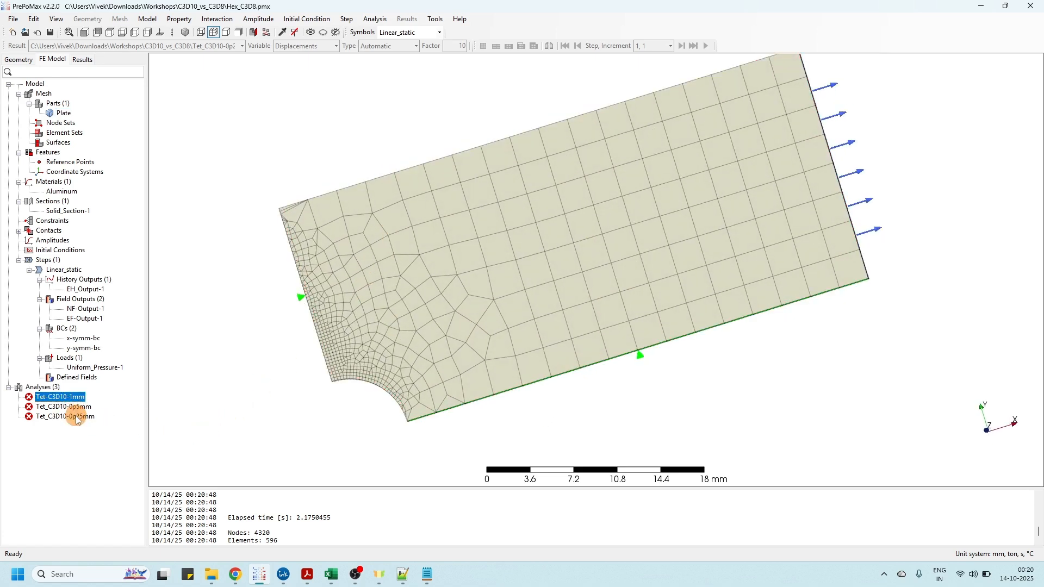
{"action": "left_click", "coordinate": [79, 420], "text": "shift"}
{"action": "right_click", "coordinate": [79, 416]}
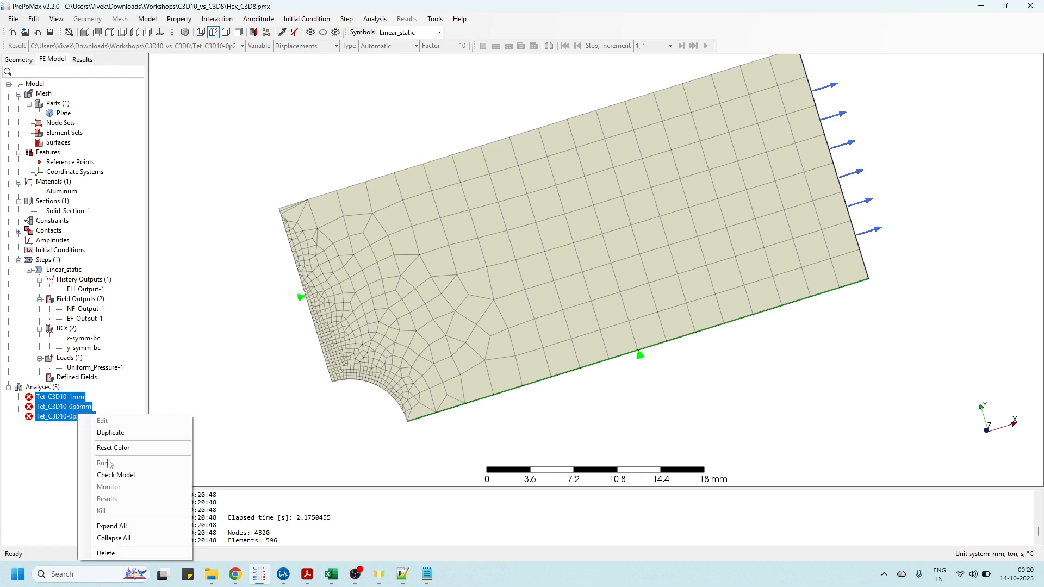
{"action": "left_click", "coordinate": [106, 554]}
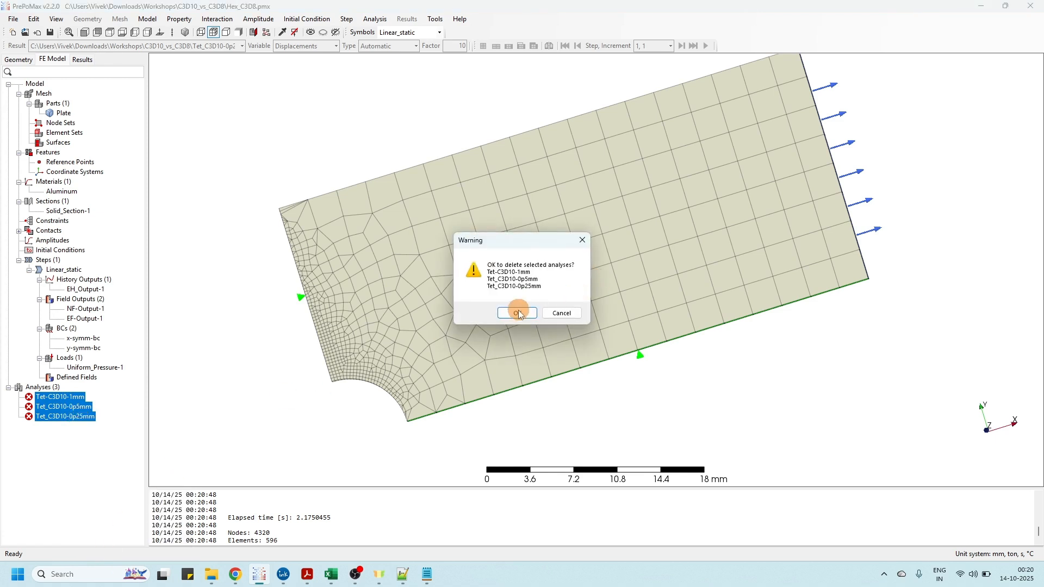
{"action": "left_click", "coordinate": [516, 311]}
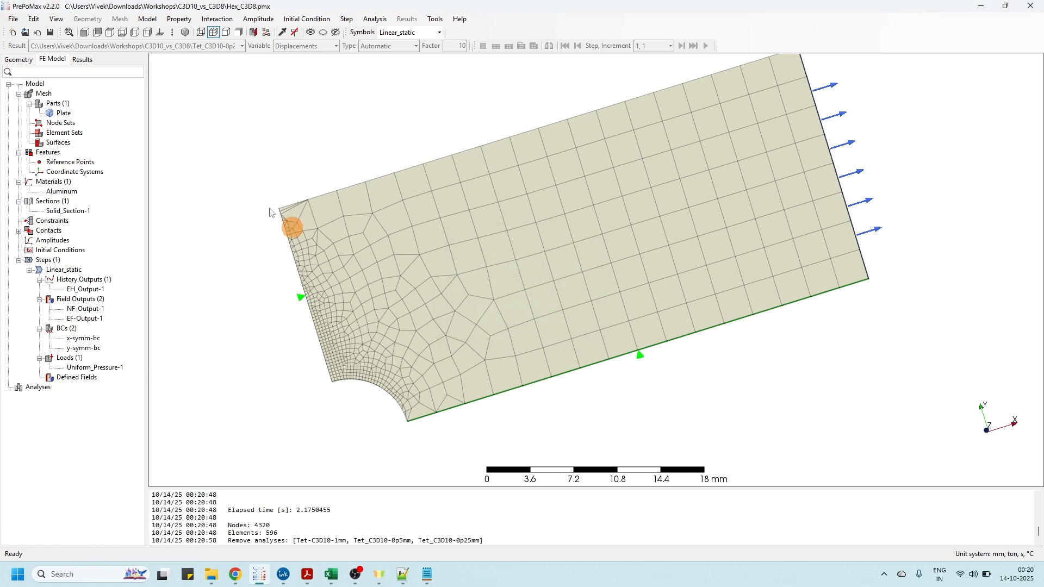
Step: Check the element quality with the minDetJac metric and examine the highlighted elements around the hole arc and the adjoining short edge of the plate
{"action": "left_click", "coordinate": [148, 19]}
{"action": "mouse_move", "coordinate": [180, 82]}
{"action": "left_click", "coordinate": [269, 96]}
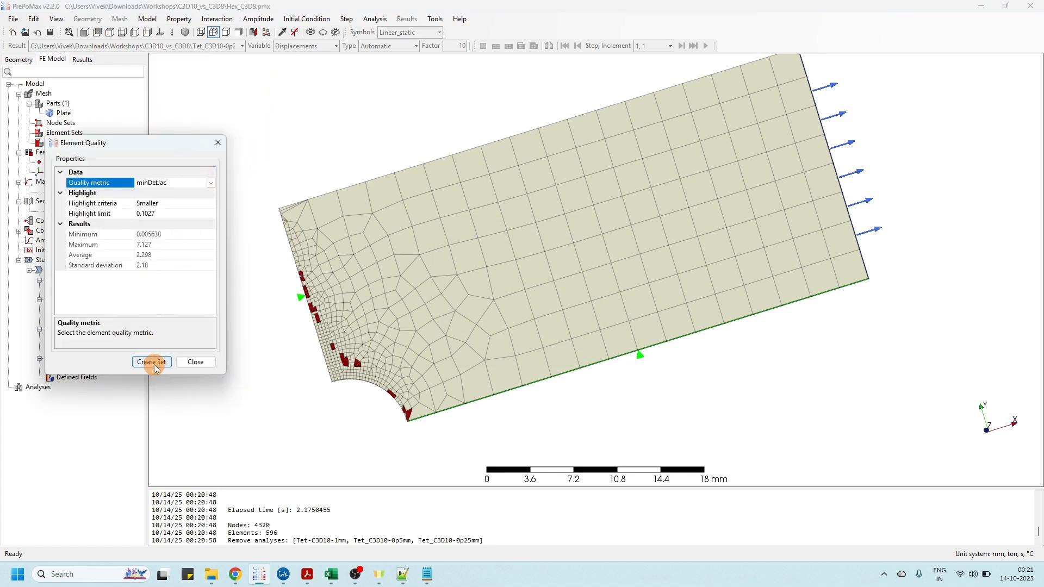
{"action": "middle_click_drag", "start_coordinate": [268, 315], "coordinate": [535, 228]}
{"action": "scroll", "coordinate": [314, 260], "scroll_direction": "up", "scroll_amount": 3}
{"action": "scroll", "coordinate": [370, 250], "scroll_direction": "up", "scroll_amount": 3}
{"action": "scroll", "coordinate": [591, 182], "scroll_direction": "up", "scroll_amount": 5}
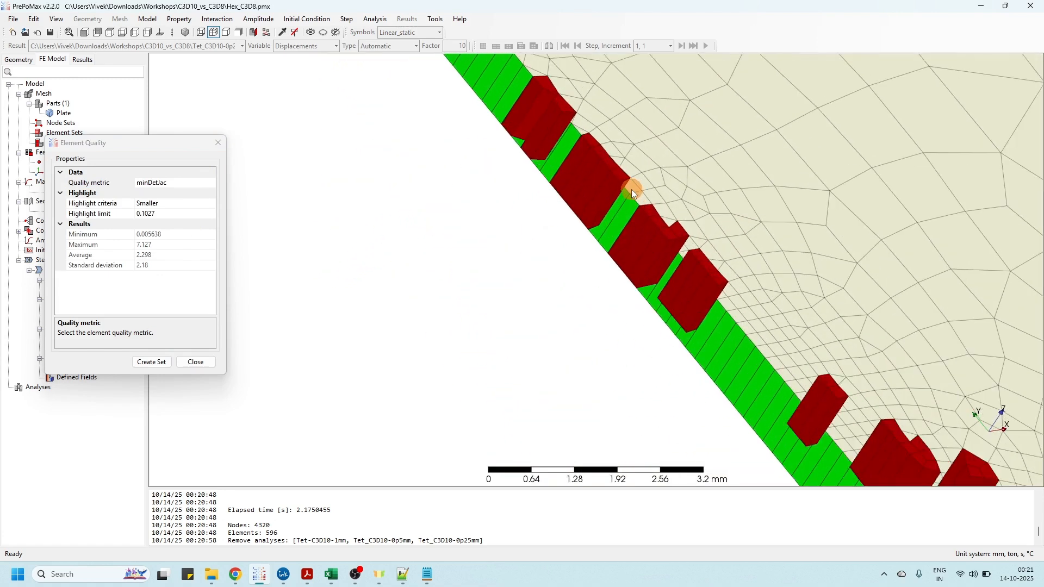
{"action": "scroll", "coordinate": [366, 234], "scroll_direction": "down", "scroll_amount": 5}
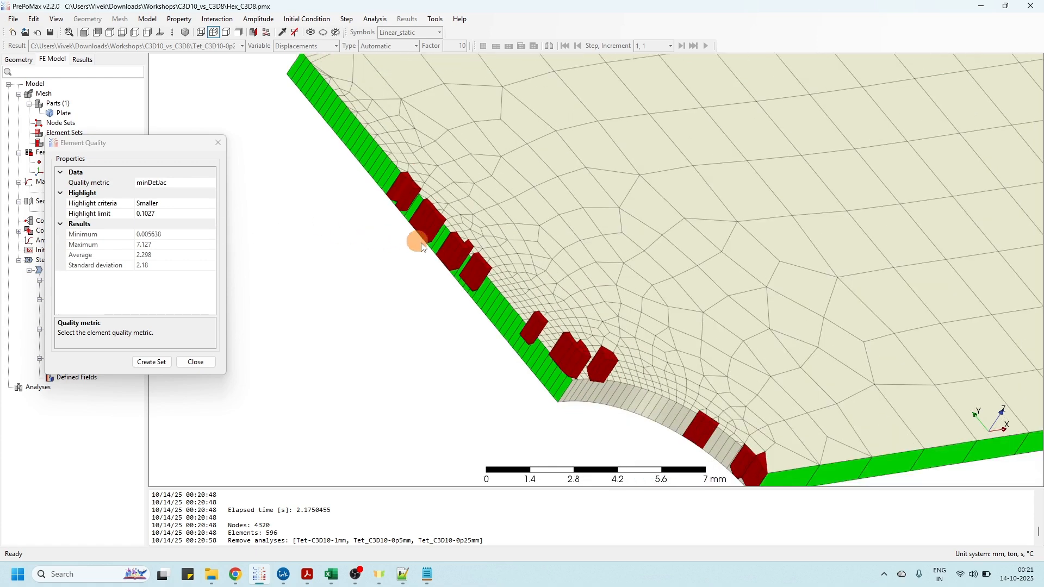
{"action": "middle_click_drag", "start_coordinate": [408, 241], "coordinate": [549, 315]}
{"action": "scroll", "coordinate": [475, 299], "scroll_direction": "up", "scroll_amount": 5}
{"action": "scroll", "coordinate": [479, 299], "scroll_direction": "up", "scroll_amount": 3}
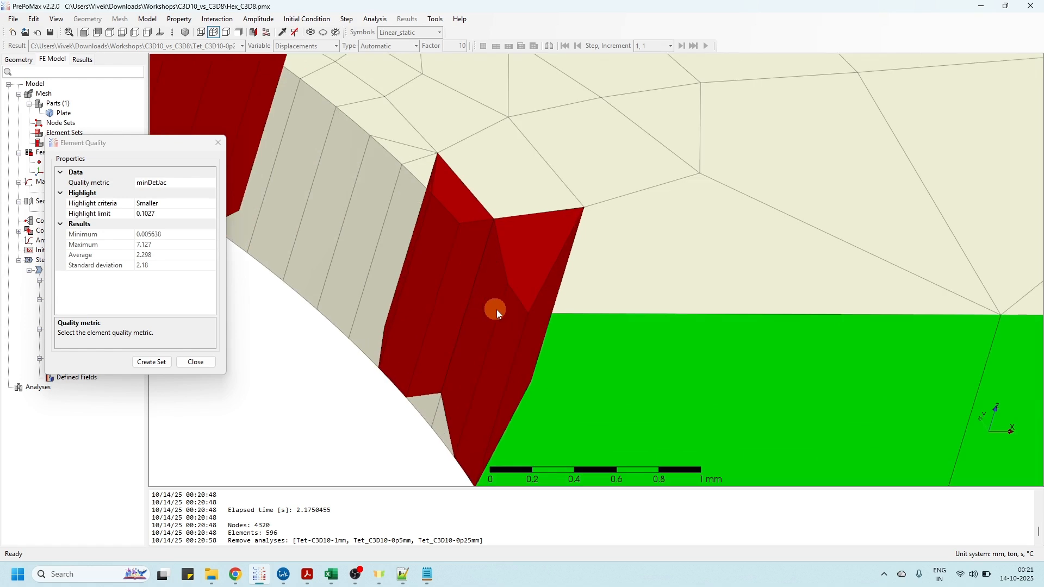
{"action": "scroll", "coordinate": [493, 309], "scroll_direction": "down", "scroll_amount": 2}
{"action": "scroll", "coordinate": [544, 308], "scroll_direction": "up", "scroll_amount": 4}
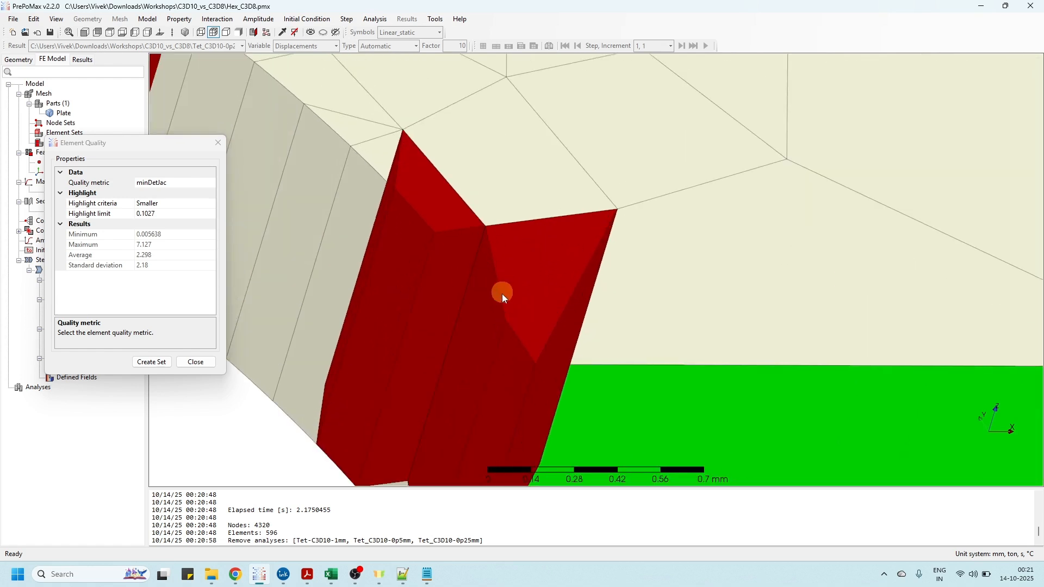
{"action": "scroll", "coordinate": [560, 280], "scroll_direction": "down", "scroll_amount": 8}
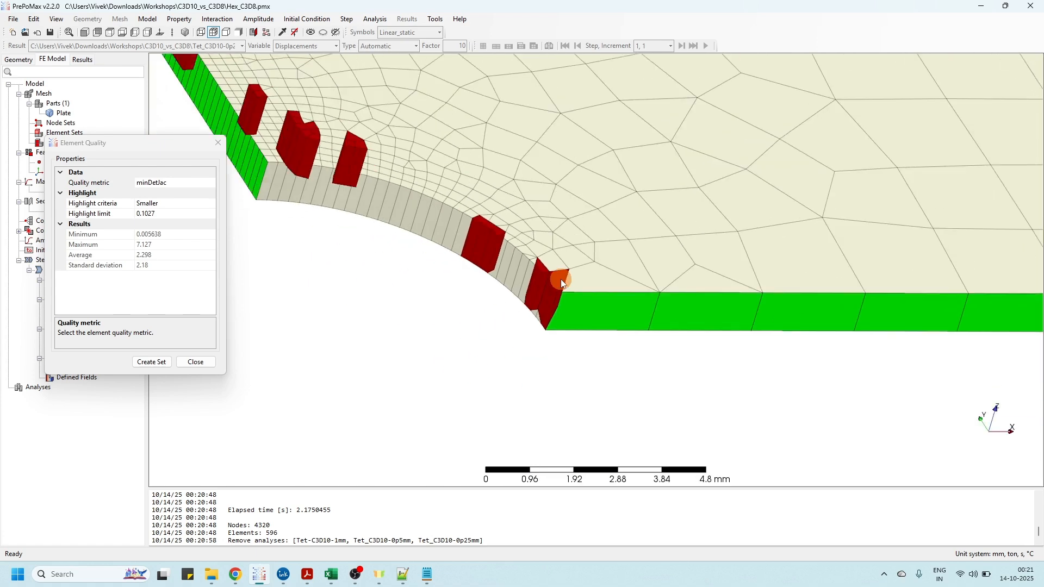
{"action": "middle_click_drag", "start_coordinate": [578, 302], "coordinate": [576, 306]}
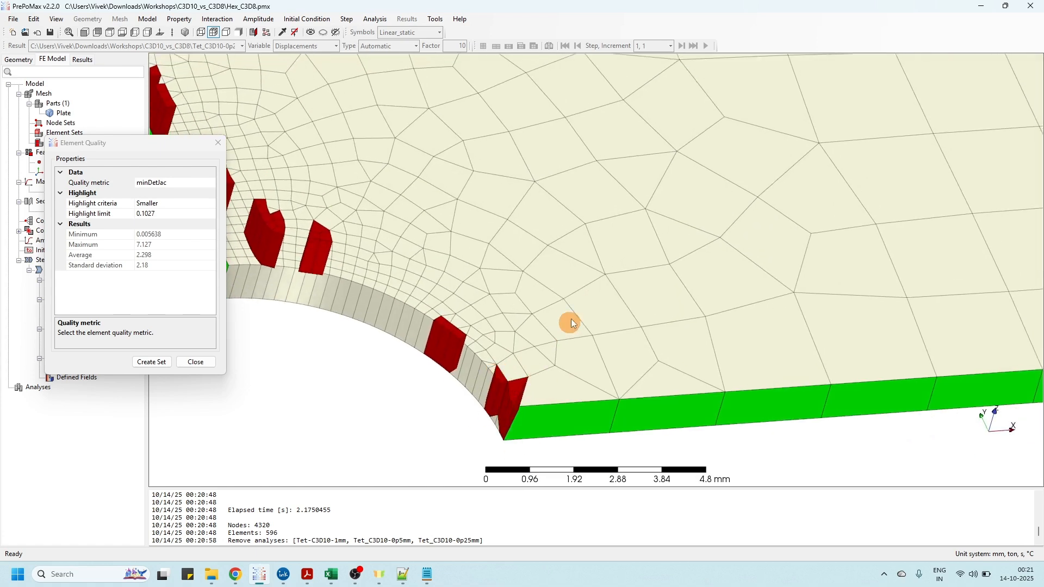
{"action": "scroll", "coordinate": [567, 326], "scroll_direction": "down", "scroll_amount": 4}
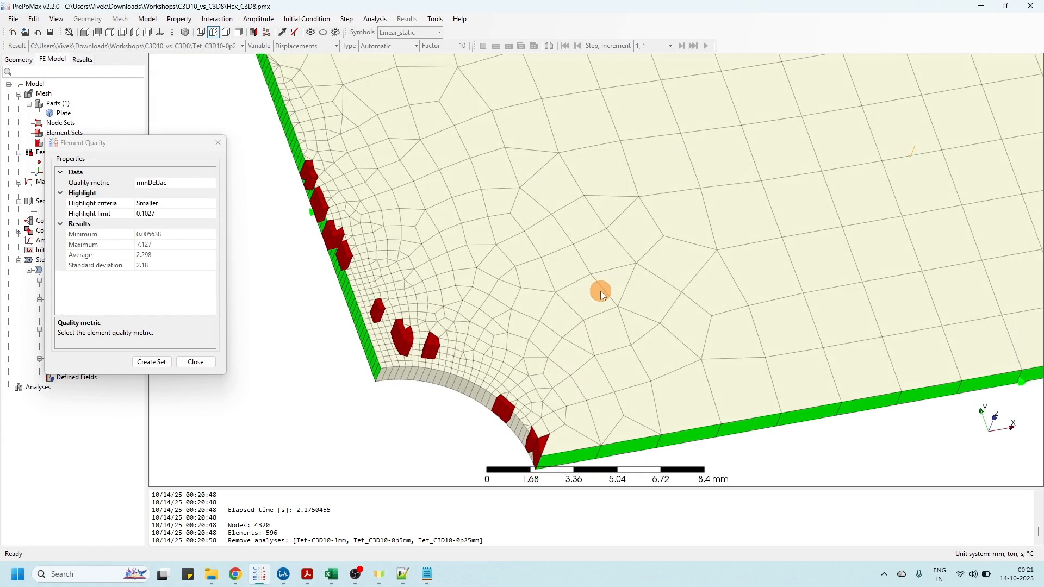
{"action": "left_click", "coordinate": [197, 363]}
{"action": "scroll", "coordinate": [350, 281], "scroll_direction": "down", "scroll_amount": 5}
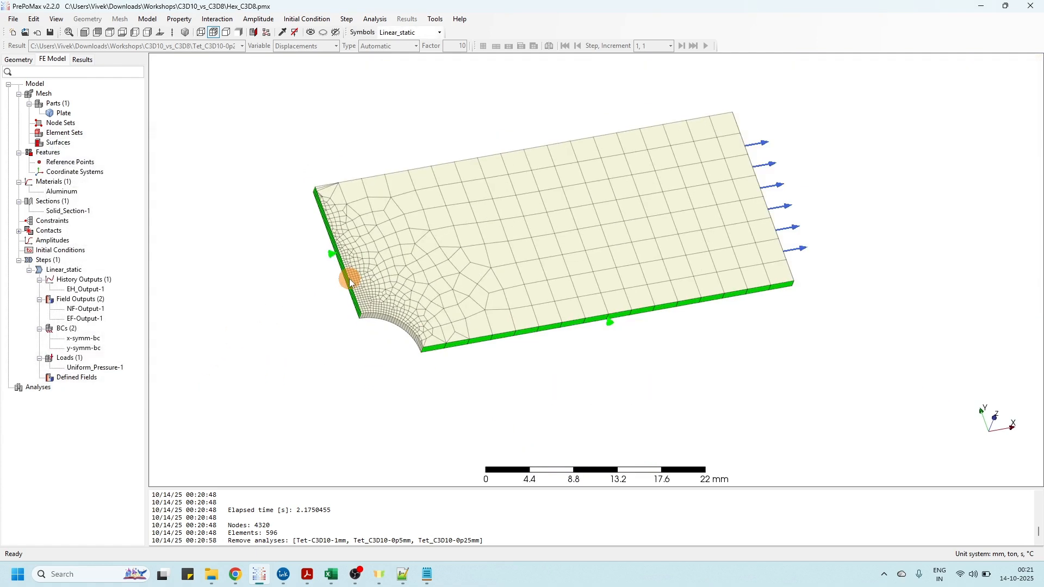
{"action": "scroll", "coordinate": [350, 281], "scroll_direction": "down", "scroll_amount": 3}
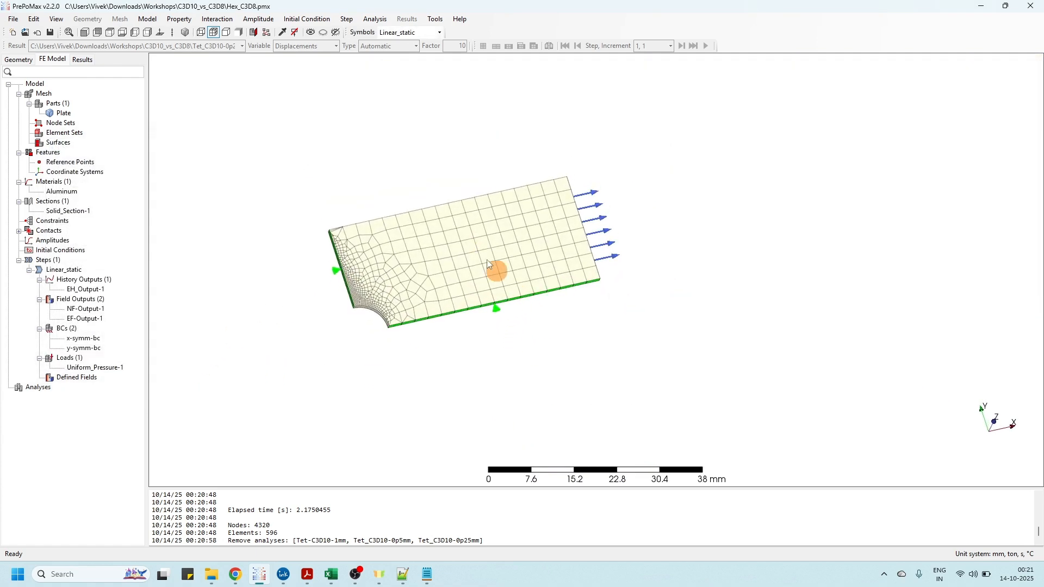
Step: Show the plate in front view and create a new analysis named Hex_C3D8_0p25mm
{"action": "left_click", "coordinate": [84, 32]}
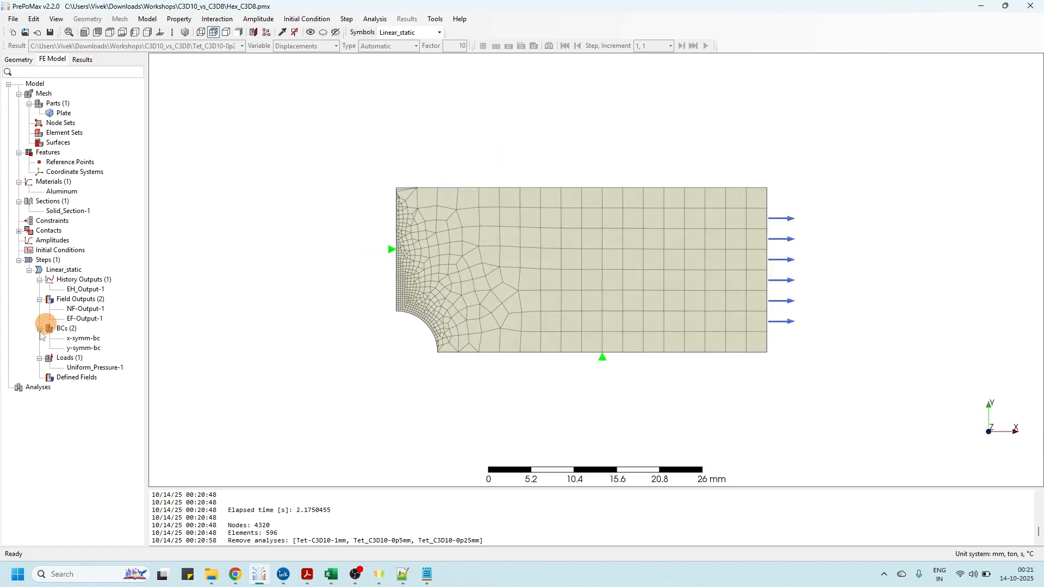
{"action": "right_click", "coordinate": [39, 393]}
{"action": "left_click", "coordinate": [75, 396]}
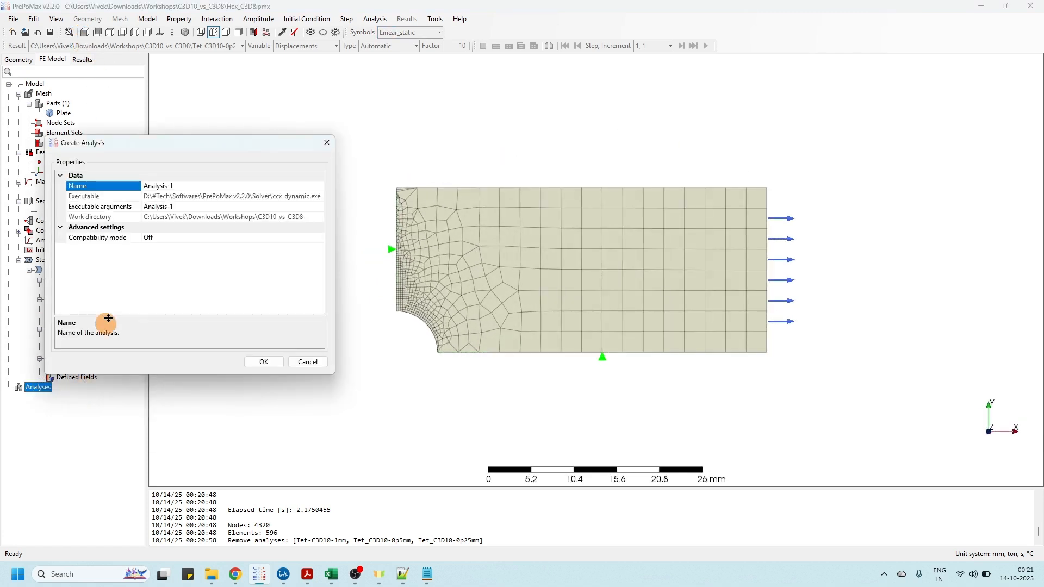
{"action": "left_click", "coordinate": [142, 187]}
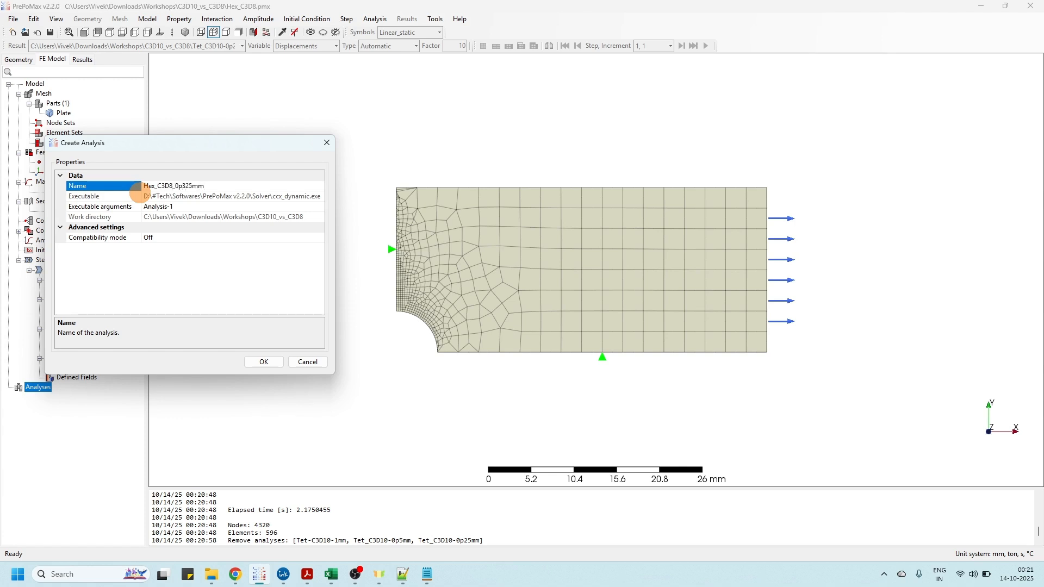
{"action": "left_click", "coordinate": [183, 186]}
{"action": "left_click", "coordinate": [184, 186]}
{"action": "left_click", "coordinate": [266, 363]}
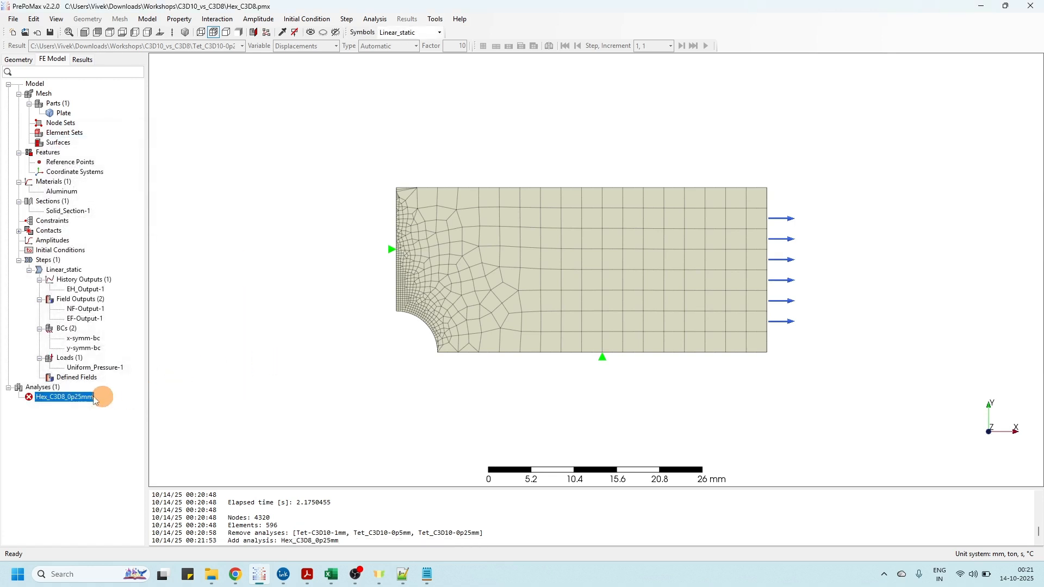
Step: Run the Hex_C3D8_0p25mm analysis and open its results
{"action": "right_click", "coordinate": [82, 397]}
{"action": "left_click", "coordinate": [120, 446]}
{"action": "left_click", "coordinate": [375, 361]}
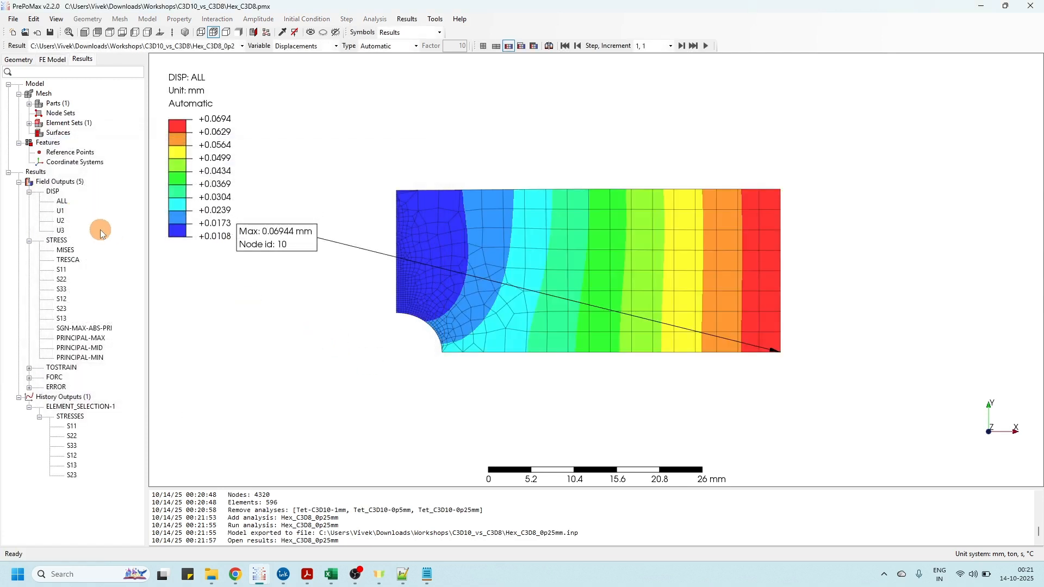
Step: Display the Tresca stress contour and examine the stress concentration around the hole arc
{"action": "left_click", "coordinate": [65, 260]}
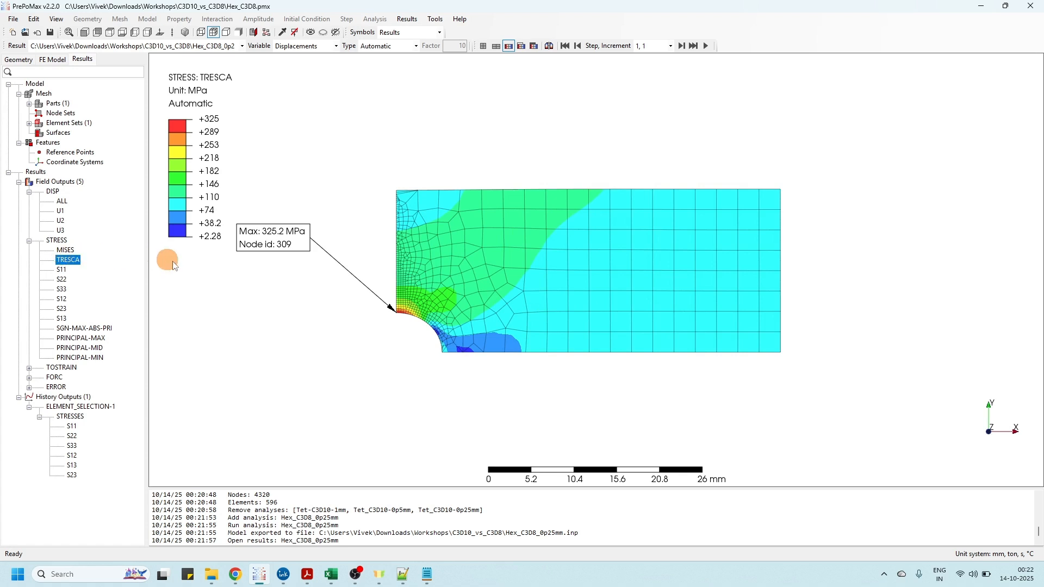
{"action": "middle_click_drag", "start_coordinate": [510, 315], "coordinate": [213, 292]}
{"action": "left_click_drag", "start_coordinate": [278, 280], "coordinate": [278, 310]}
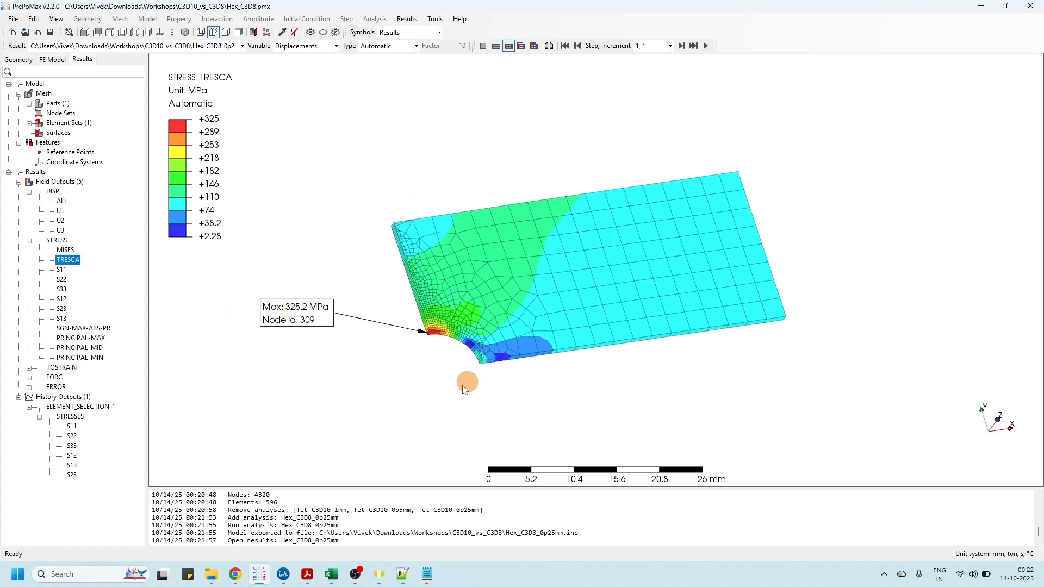
Step: Switch to File Explorer and open Hex_C3D8_0p25mm.dat from the C3D10_vs_C3D8 folder in Notepad++
{"action": "left_click", "coordinate": [211, 575]}
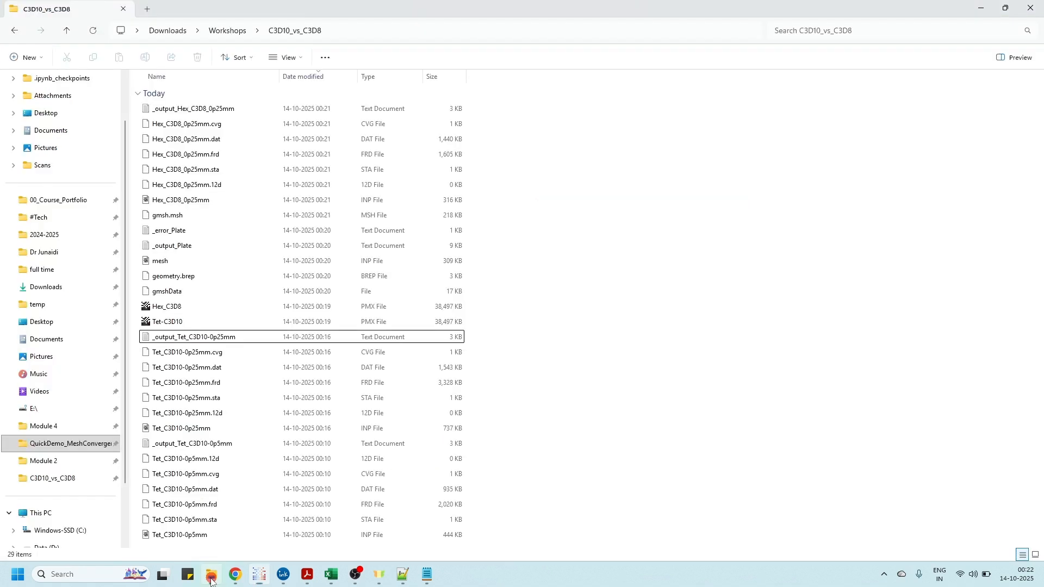
{"action": "right_click", "coordinate": [205, 140]}
{"action": "left_click", "coordinate": [210, 140]}
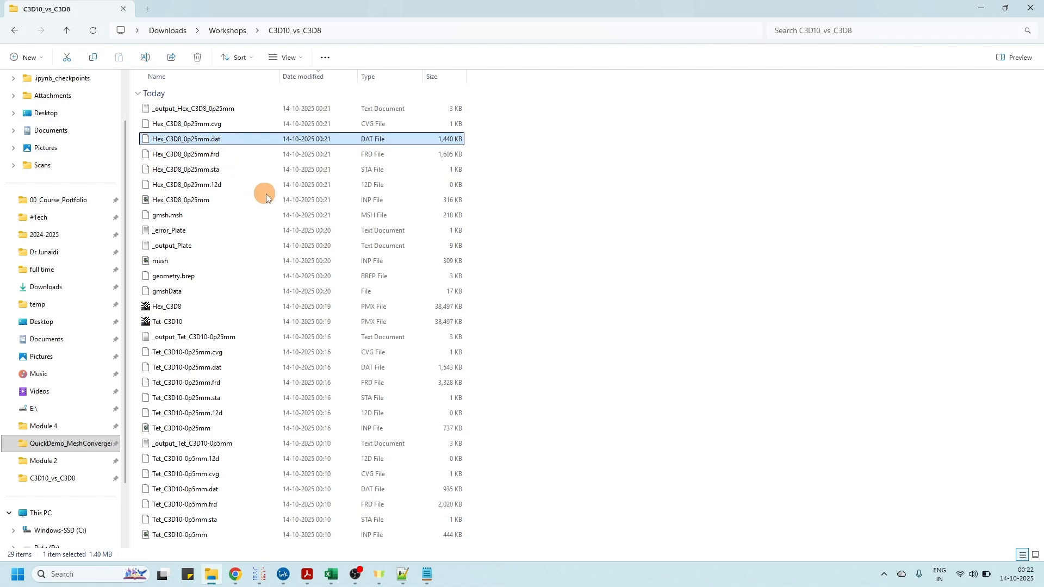
{"action": "right_click", "coordinate": [218, 140]}
{"action": "left_click", "coordinate": [262, 326]}
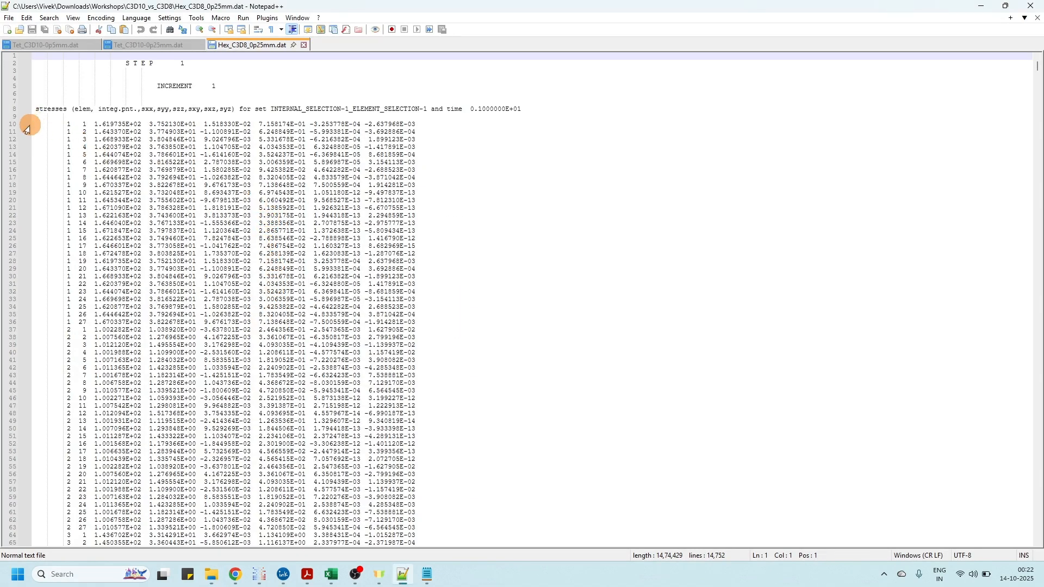
Step: Select and copy the entire contents of the Hex_C3D8_0p25mm.dat file
{"action": "left_click_drag", "start_coordinate": [33, 122], "coordinate": [255, 400]}
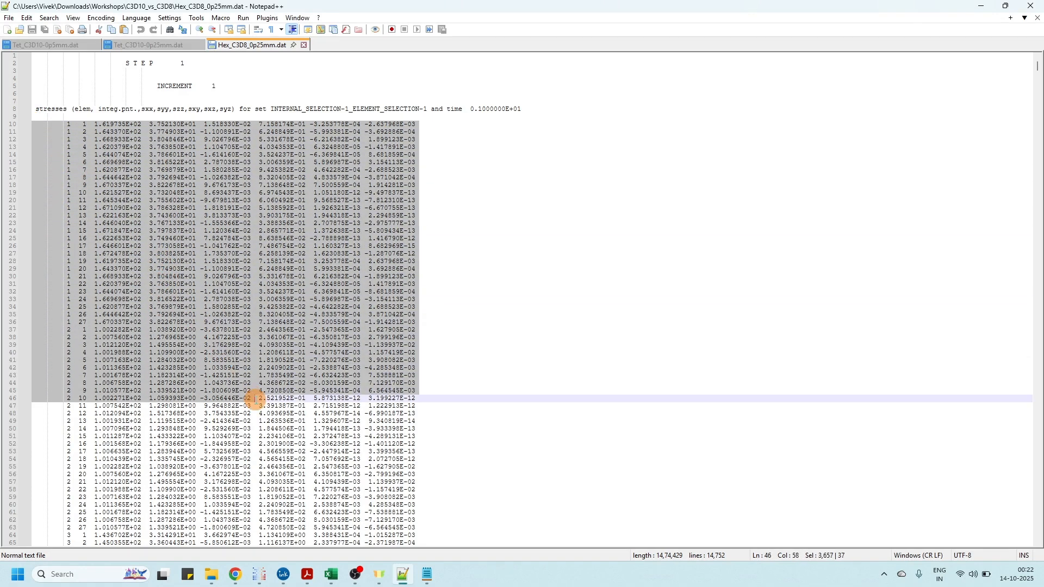
{"action": "left_click", "coordinate": [34, 129]}
{"action": "left_click_drag", "start_coordinate": [33, 124], "coordinate": [302, 536]}
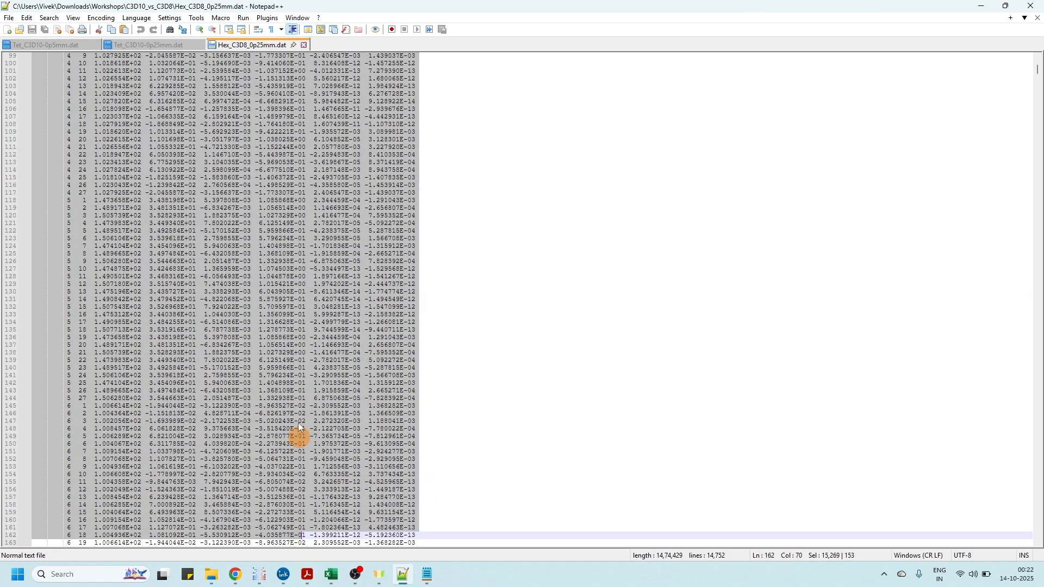
{"action": "key", "text": "ctrl+a"}
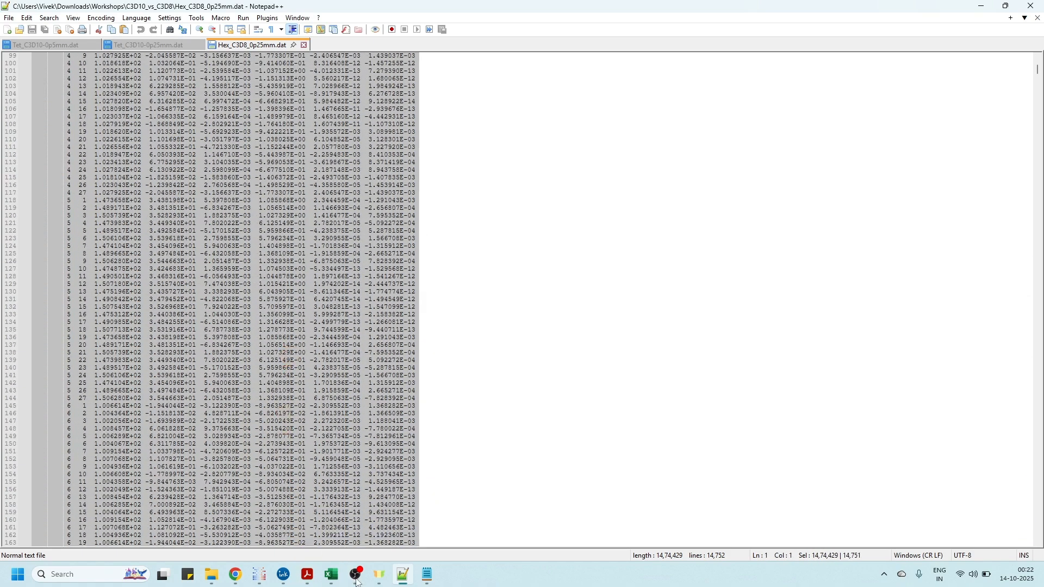
Step: Switch to the Excel workbook, add a new sheet and paste the copied stress data at cell B3
{"action": "left_click", "coordinate": [331, 574]}
{"action": "scroll", "coordinate": [584, 354], "scroll_direction": "up", "scroll_amount": 10}
{"action": "left_click_drag", "start_coordinate": [1038, 520], "coordinate": [1038, 125]}
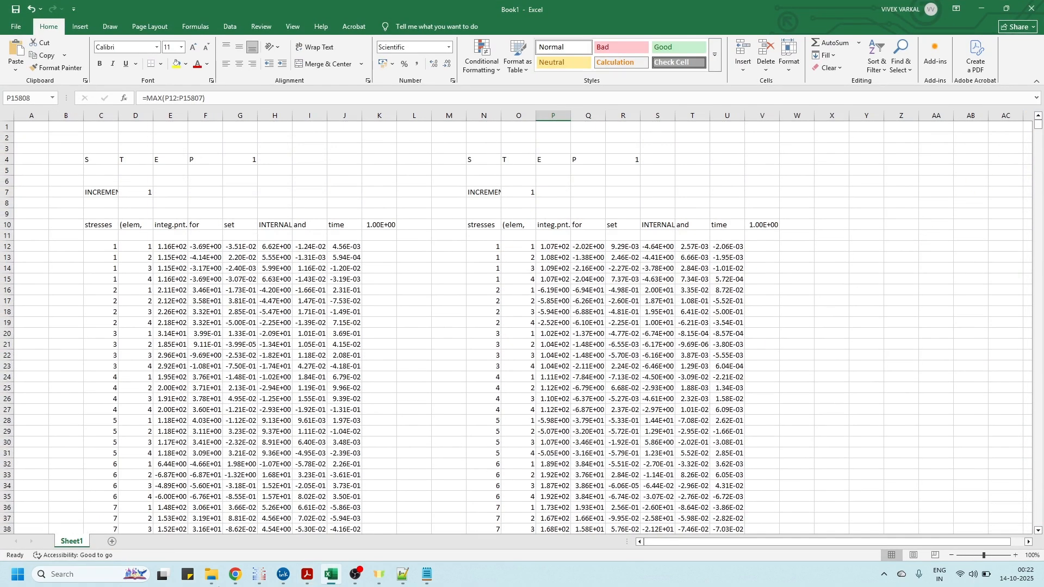
{"action": "left_click", "coordinate": [113, 542]}
{"action": "left_click", "coordinate": [59, 150]}
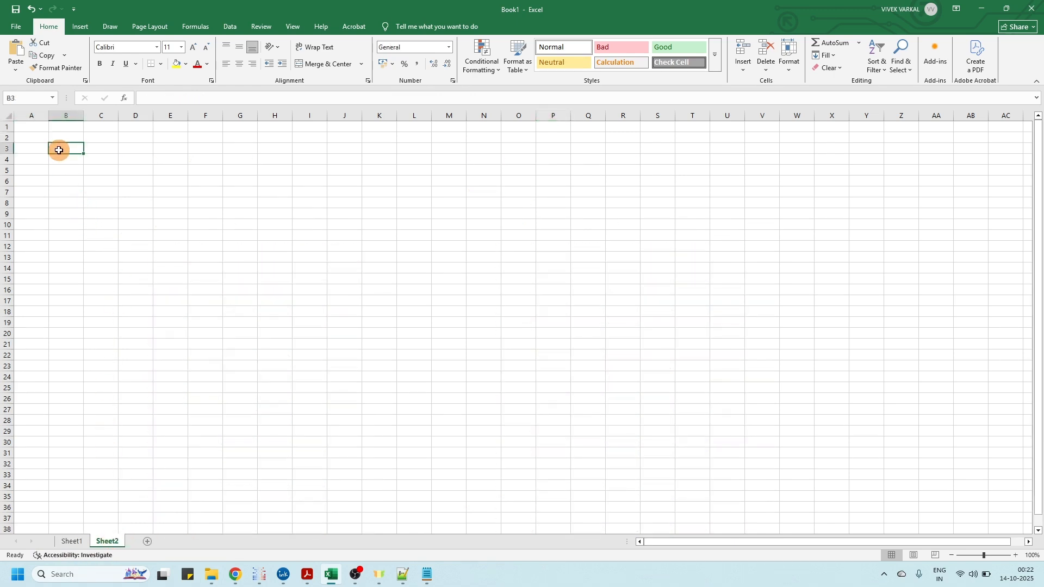
{"action": "key", "text": "ctrl+v"}
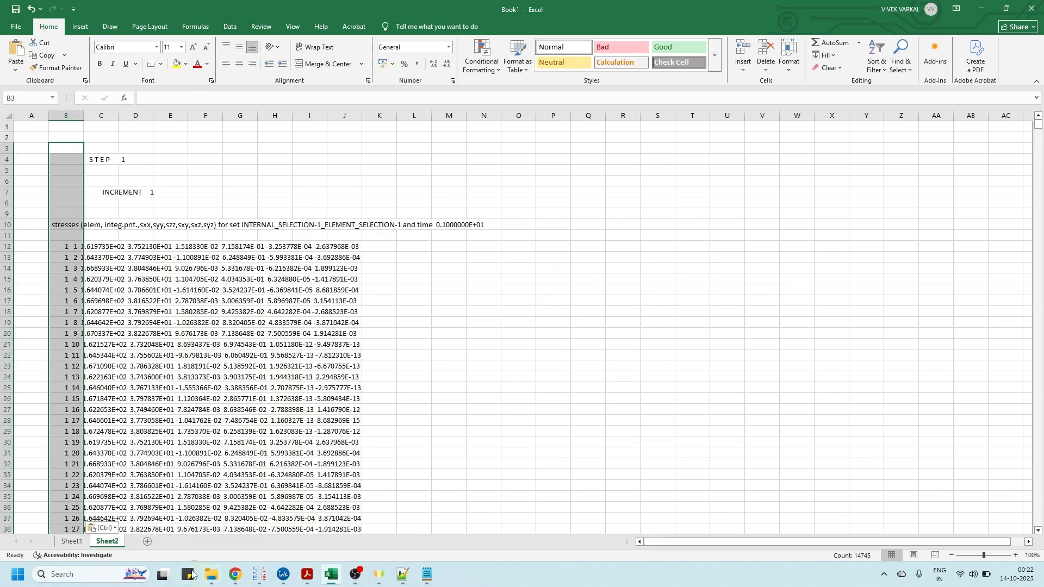
Step: Split the pasted stress data into columns with the Text Import Wizard, as delimited text separated by spaces, treating consecutive delimiters as one
{"action": "left_click", "coordinate": [113, 529]}
{"action": "left_click", "coordinate": [144, 497]}
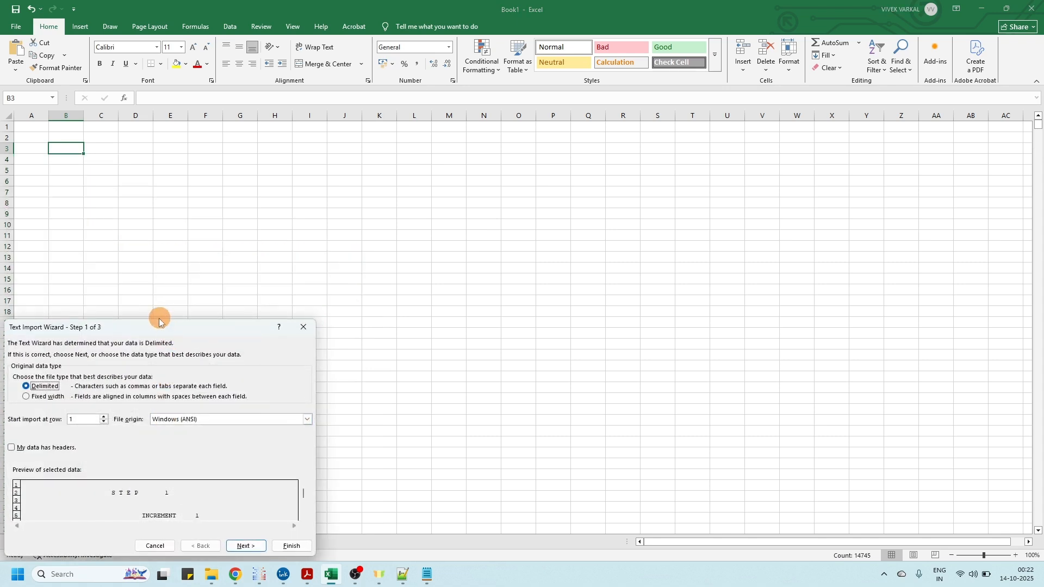
{"action": "left_click", "coordinate": [248, 548]}
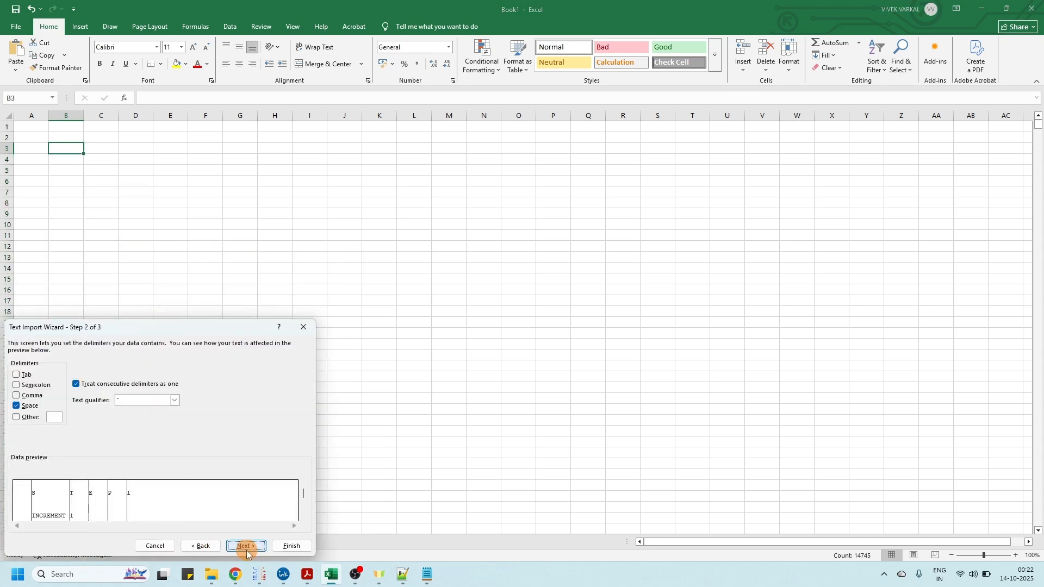
{"action": "left_click", "coordinate": [245, 546]}
{"action": "left_click", "coordinate": [290, 546]}
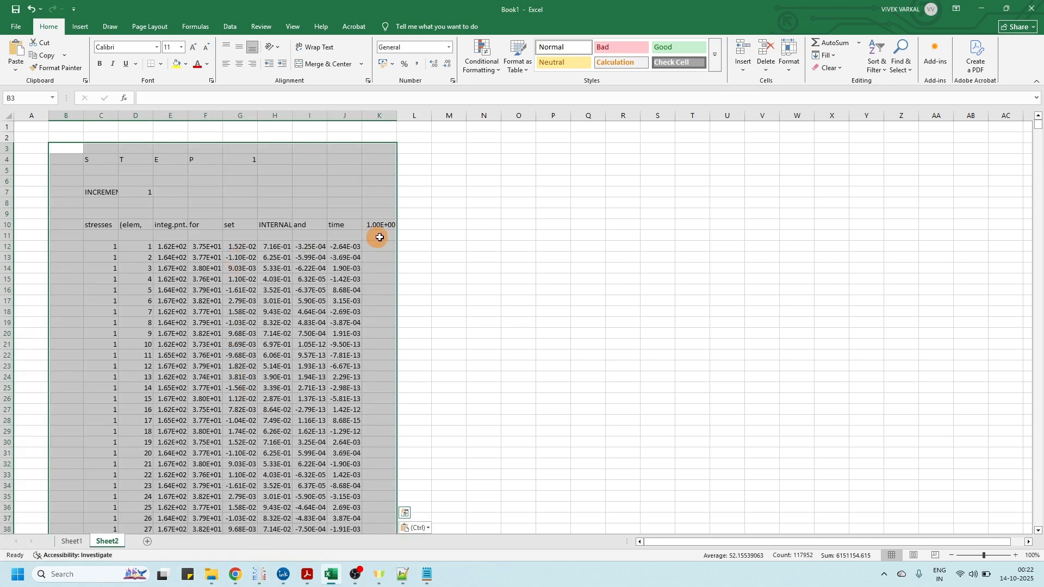
Step: Enter =MAX(E12:E14753) in cell E14754, below the last sxx stress value
{"action": "left_click", "coordinate": [449, 267]}
{"action": "left_click_drag", "start_coordinate": [1038, 125], "coordinate": [1038, 523]}
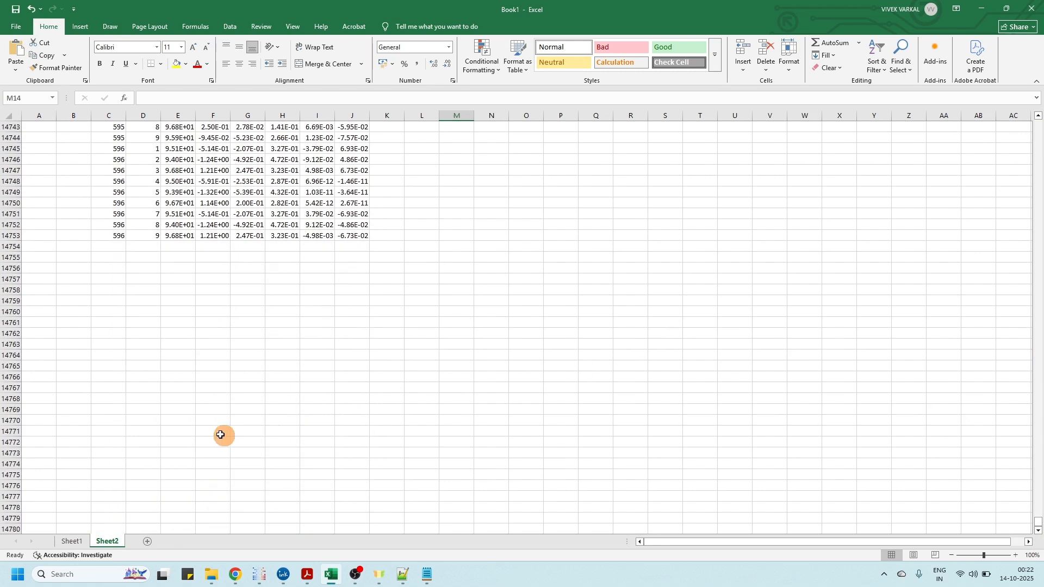
{"action": "left_click", "coordinate": [177, 249]}
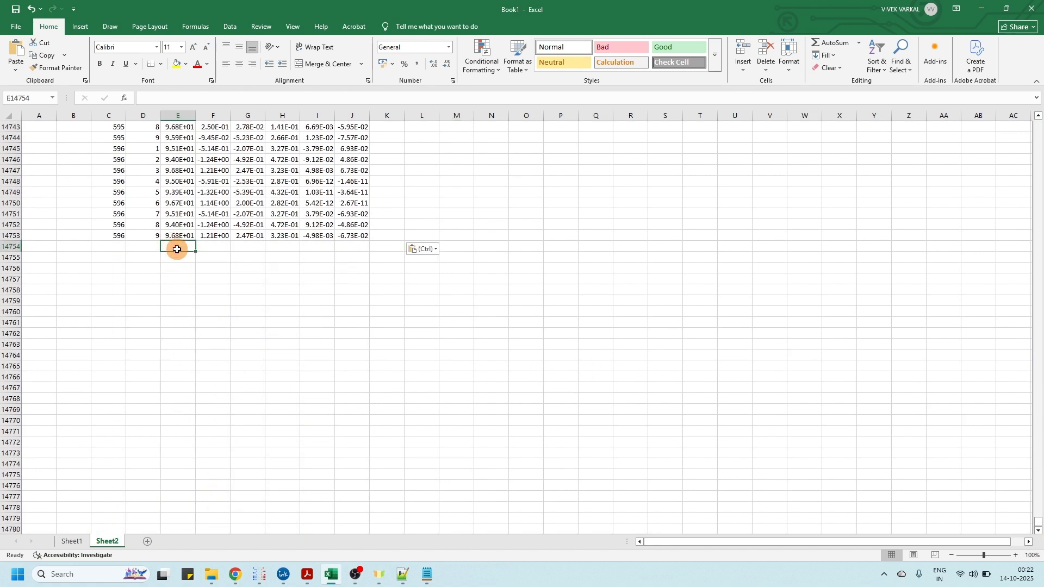
{"action": "type", "text": "=max"}
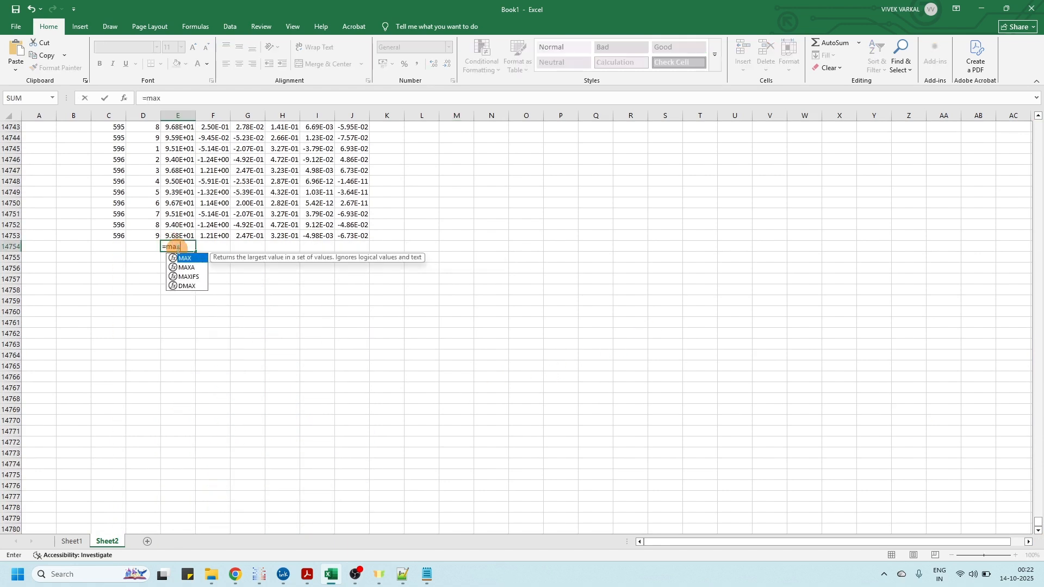
{"action": "type", "text": "("}
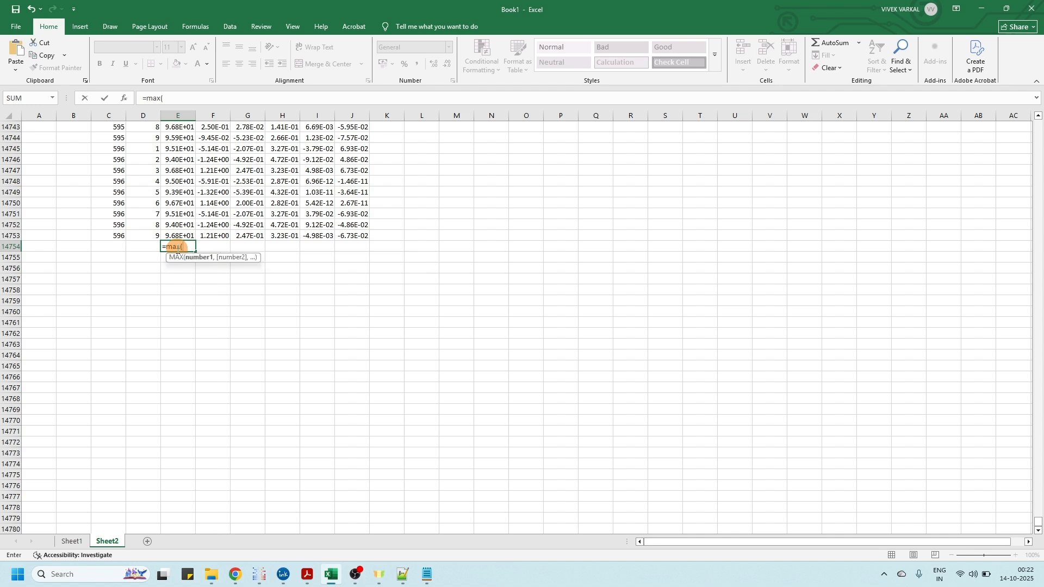
{"action": "left_click", "coordinate": [180, 234]}
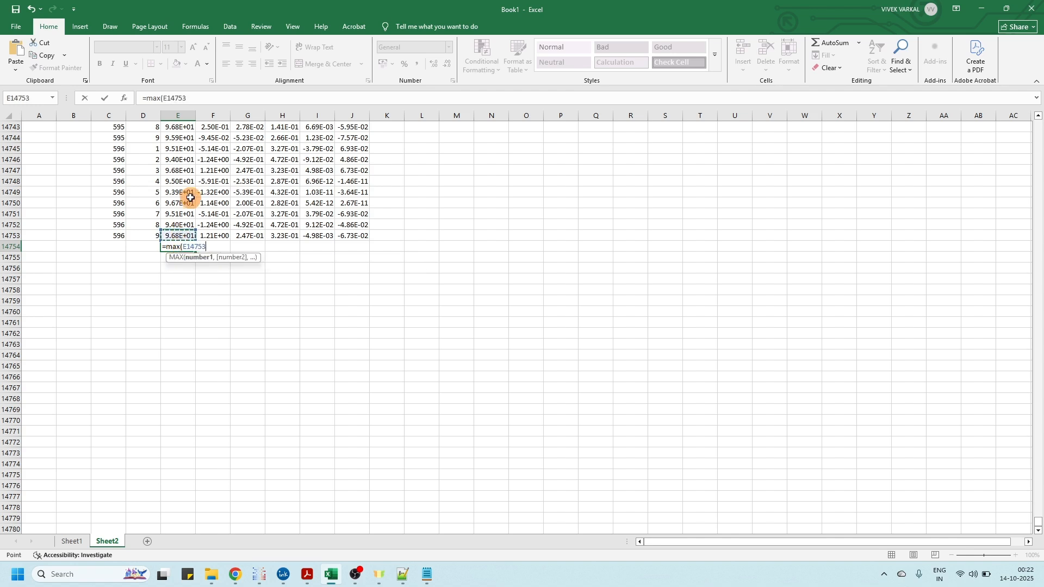
{"action": "key", "text": "ctrl+shift+Up"}
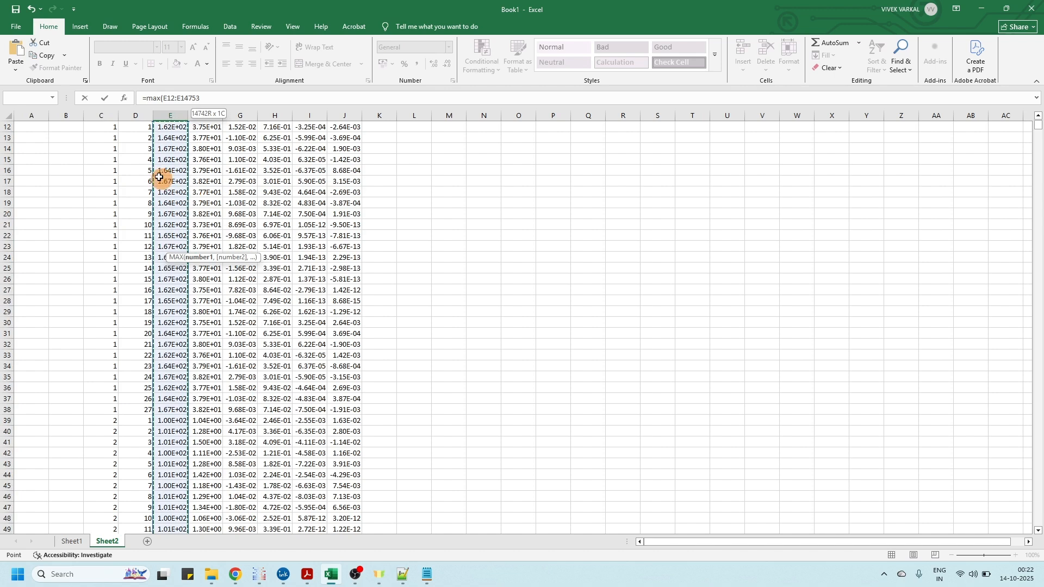
{"action": "type", "text": ")"}
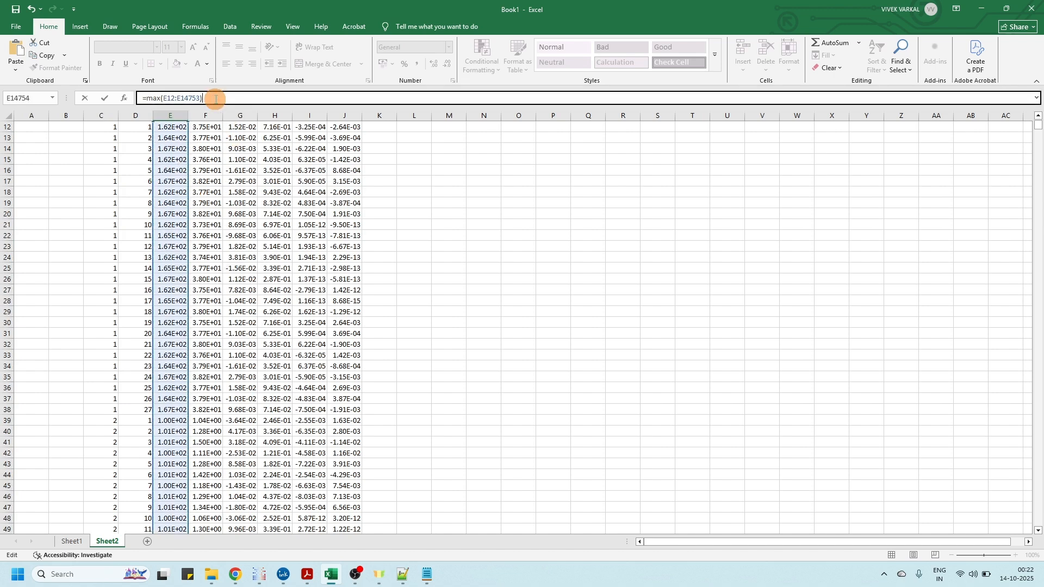
{"action": "key", "text": "Return"}
{"action": "left_click", "coordinate": [172, 519]}
Step: Switch to the Scrble Ink notes and handwrite a C3D8 heading with a 0.25 mm row of 322 MPa below the C3D10 values
{"action": "left_click", "coordinate": [331, 574]}
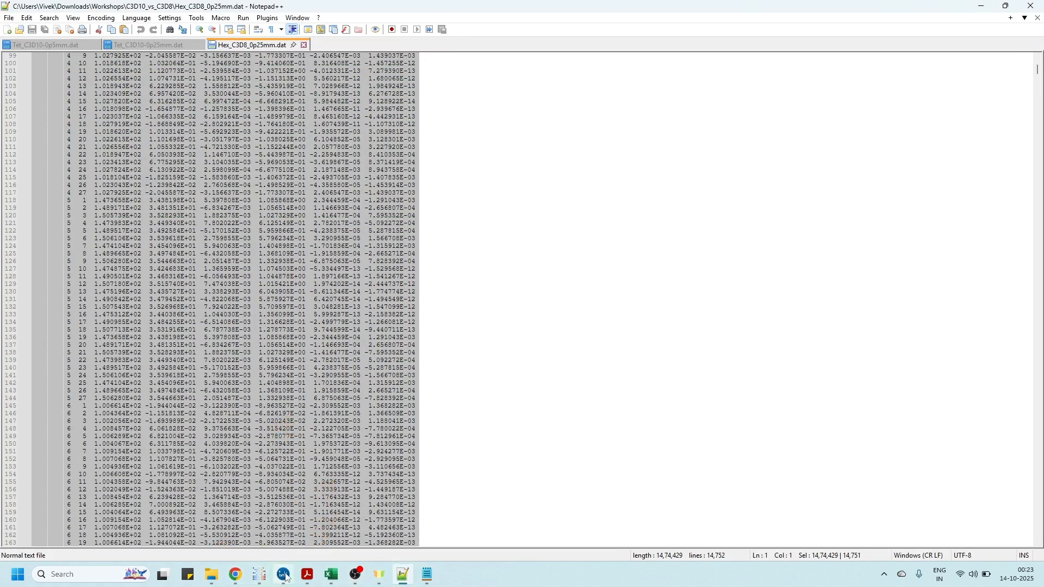
{"action": "mouse_move", "coordinate": [308, 581]}
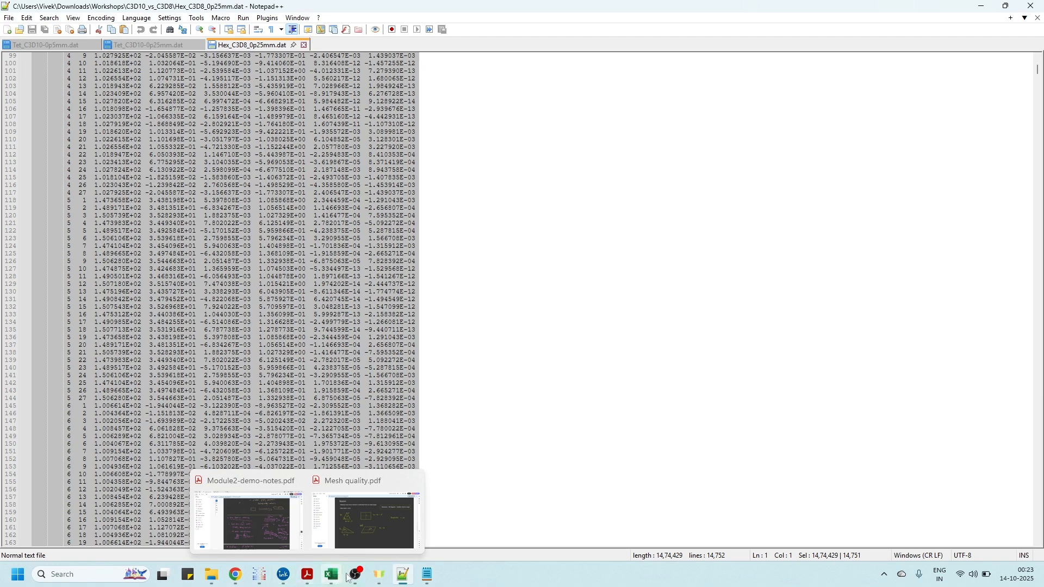
{"action": "left_click", "coordinate": [261, 578]}
{"action": "left_click", "coordinate": [284, 576]}
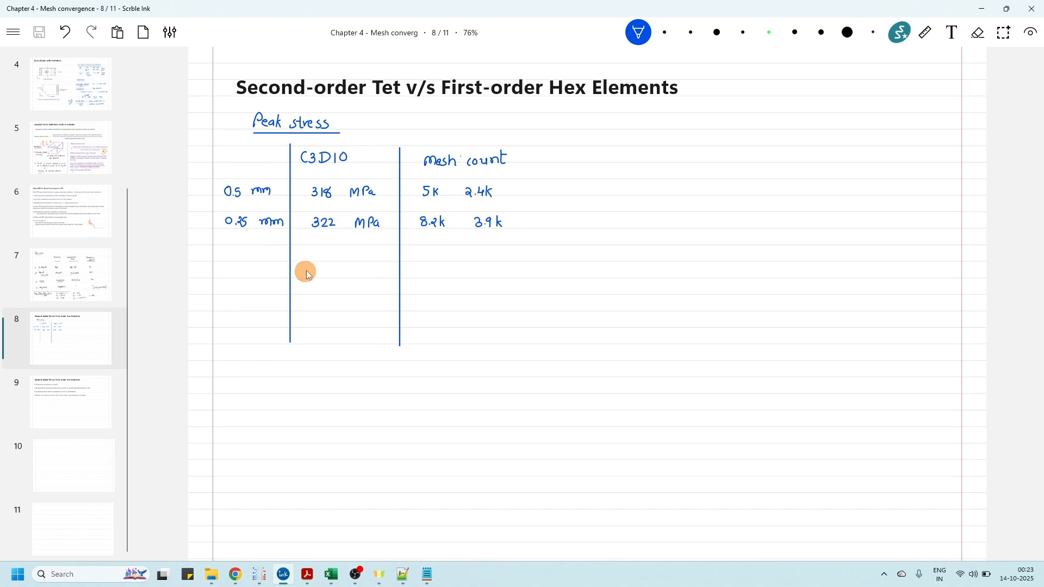
{"action": "left_click_drag", "start_coordinate": [322, 263], "coordinate": [349, 265]}
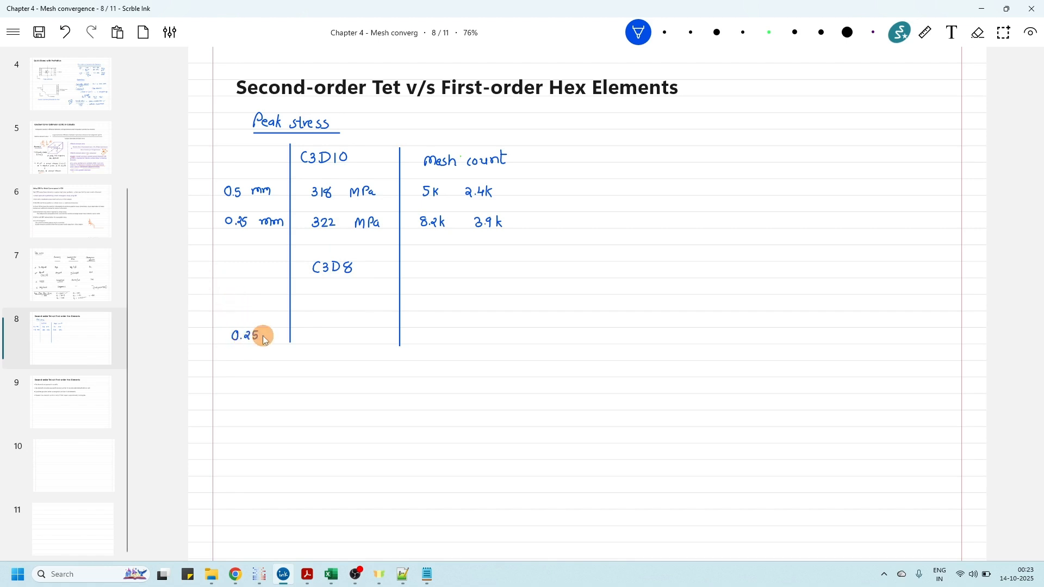
{"action": "left_click_drag", "start_coordinate": [278, 336], "coordinate": [320, 343]}
{"action": "left_click_drag", "start_coordinate": [328, 337], "coordinate": [377, 341]}
Step: Open the _output_Hex_C3D8_0p25mm text file from File Explorer, check its node and element counts, and return to the Scrble Ink notes
{"action": "left_click", "coordinate": [206, 574]}
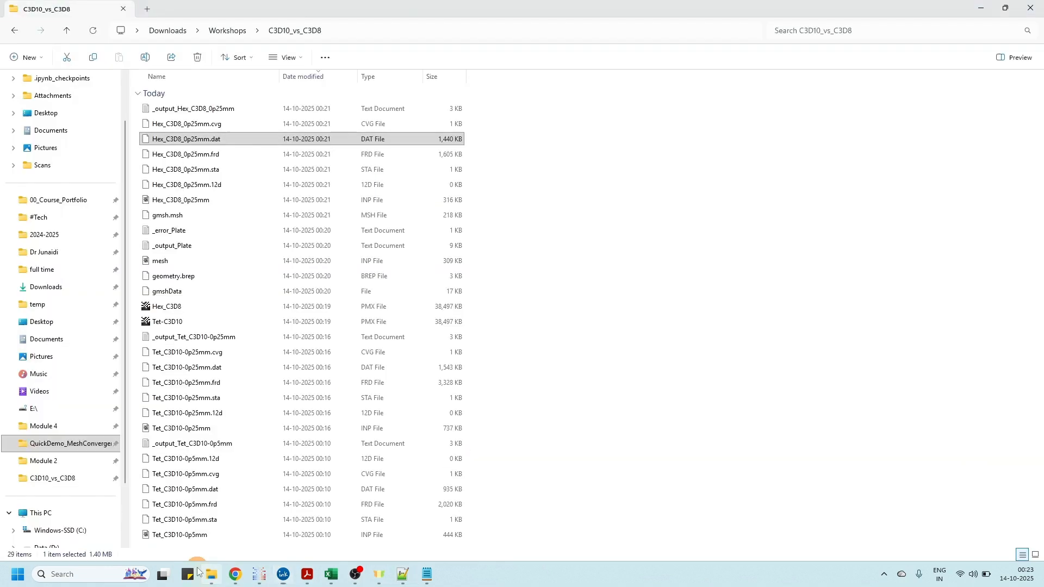
{"action": "double_click", "coordinate": [233, 111]}
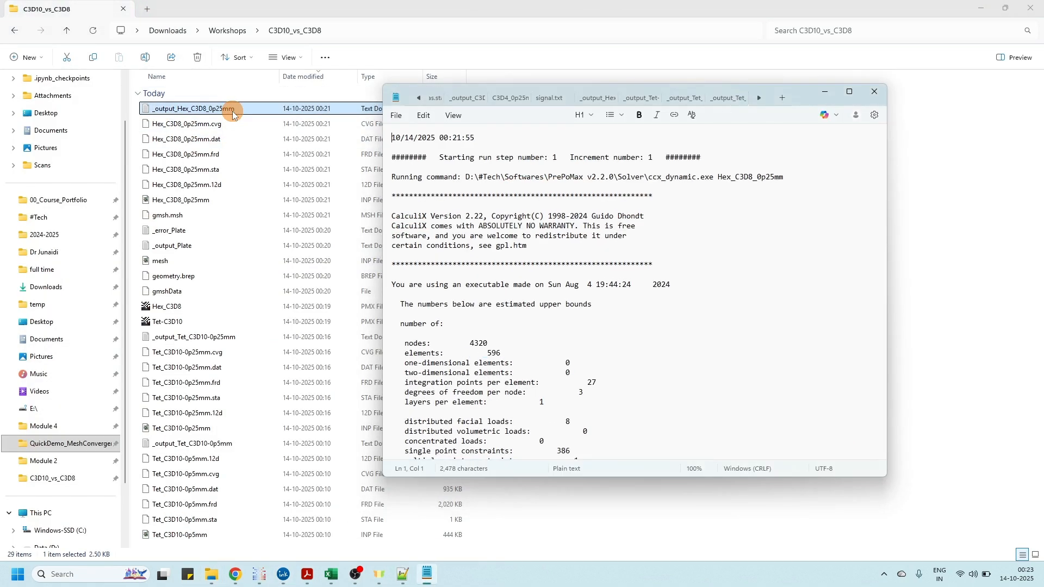
{"action": "left_click_drag", "start_coordinate": [472, 344], "coordinate": [496, 354]}
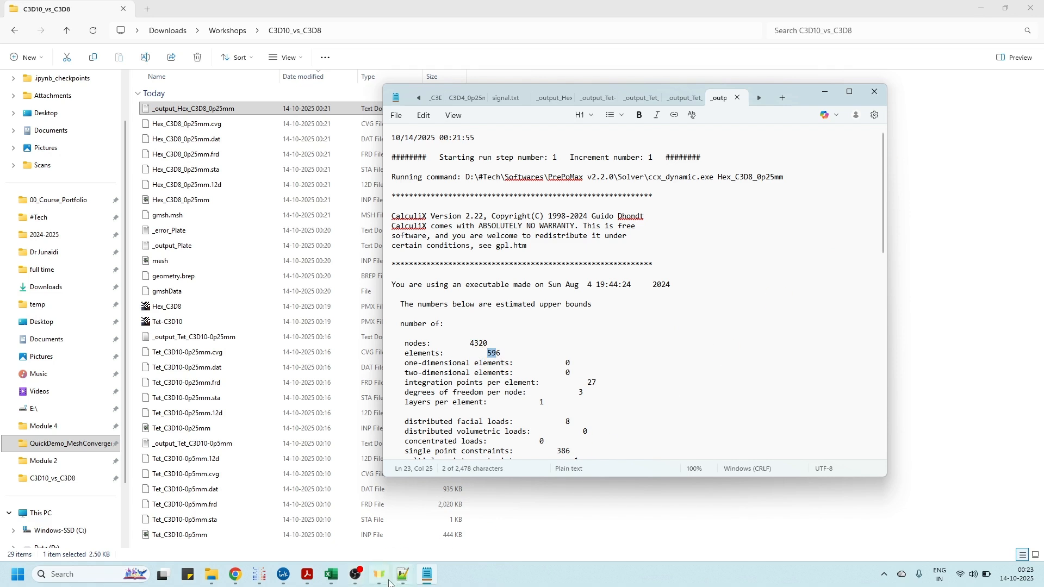
{"action": "mouse_move", "coordinate": [259, 577]}
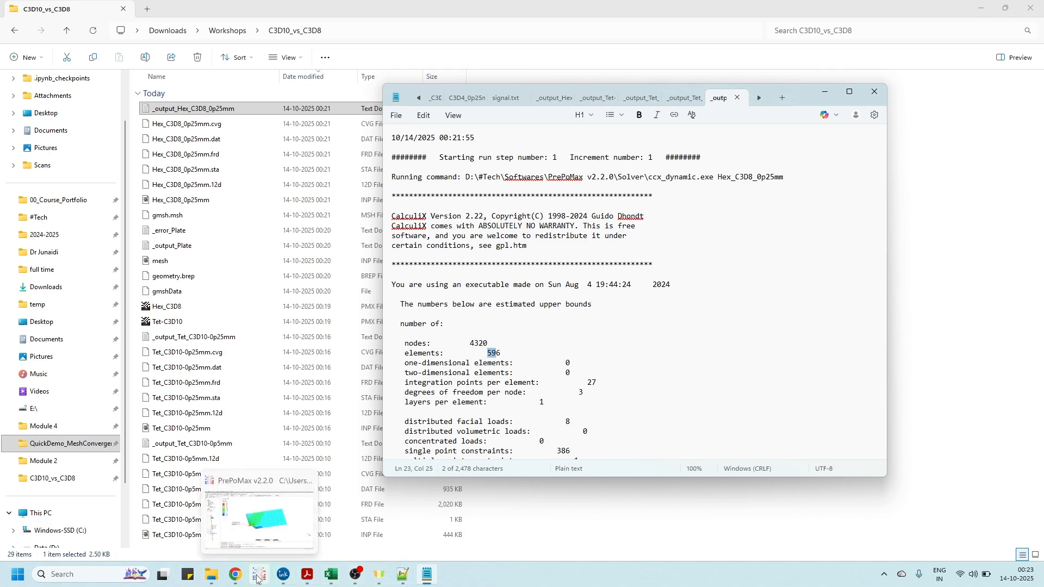
{"action": "left_click", "coordinate": [285, 575]}
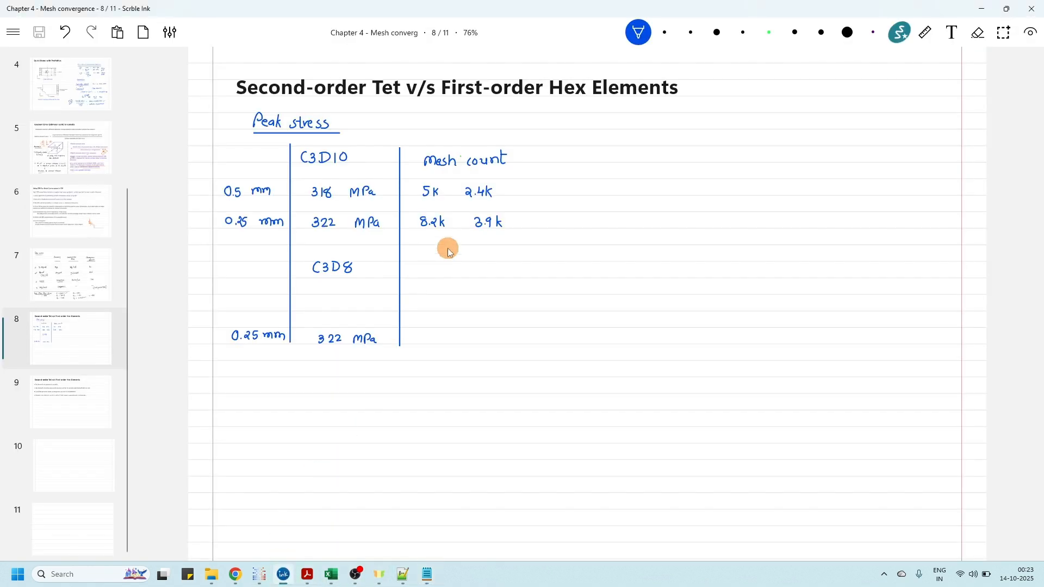
Step: Handwrite the mesh counts 4.3k and 596 in the C3D8 0.25 mm row and save the note
{"action": "left_click_drag", "start_coordinate": [440, 342], "coordinate": [497, 336]}
{"action": "left_click", "coordinate": [440, 341]}
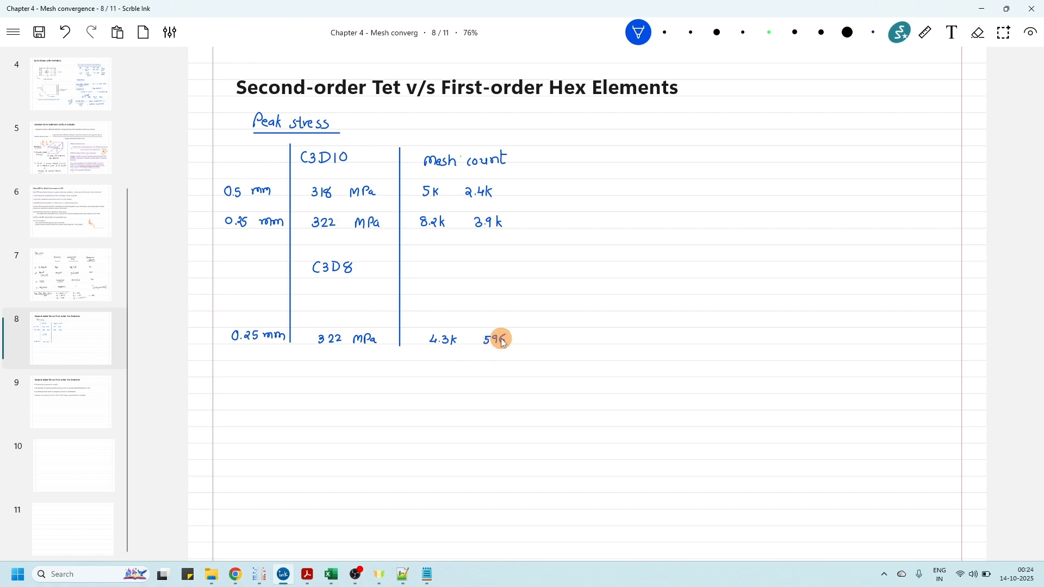
{"action": "left_click", "coordinate": [39, 32]}
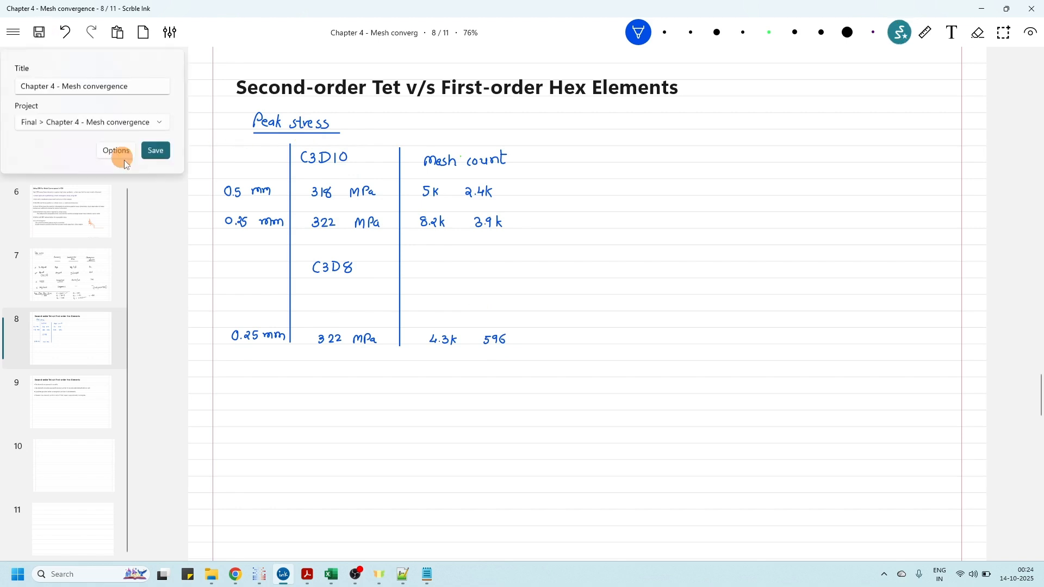
{"action": "left_click", "coordinate": [165, 152]}
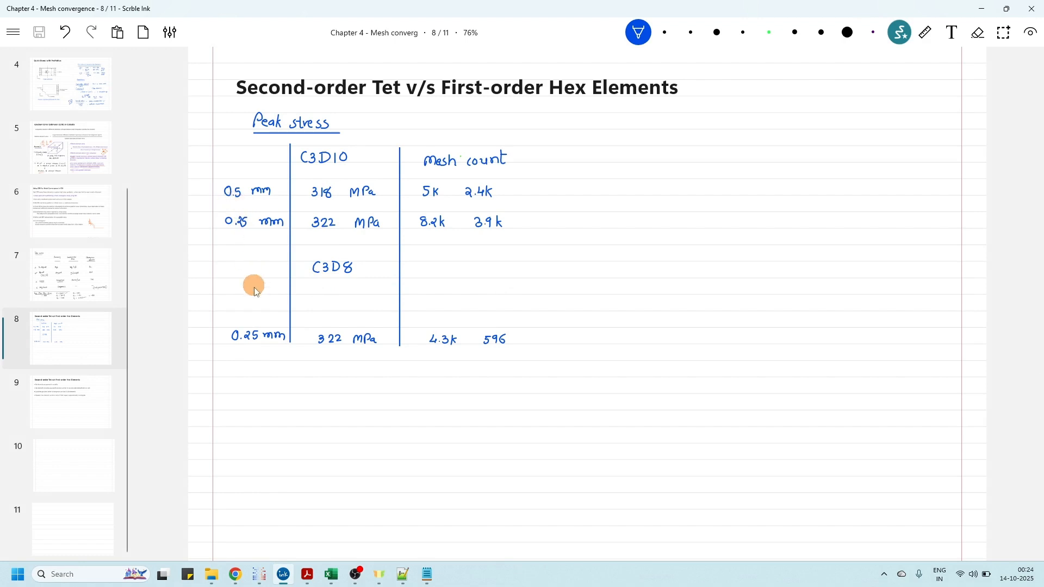
Step: Switch to PrePoMax and set the element size of the mesh refinement on the hole's curved edge to 0.5 mm
{"action": "left_click", "coordinate": [258, 573]}
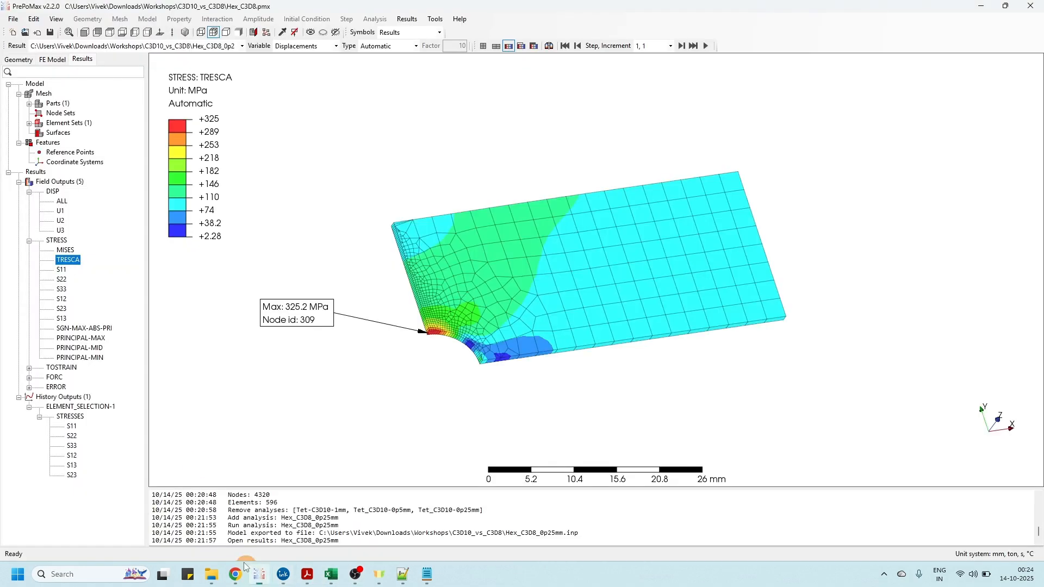
{"action": "left_click", "coordinate": [21, 59]}
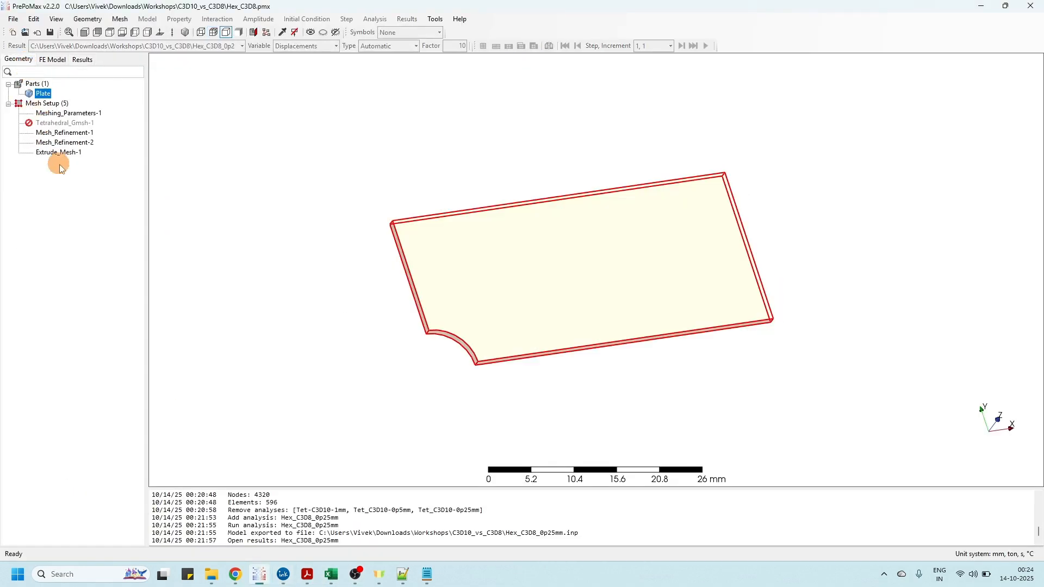
{"action": "double_click", "coordinate": [76, 133]}
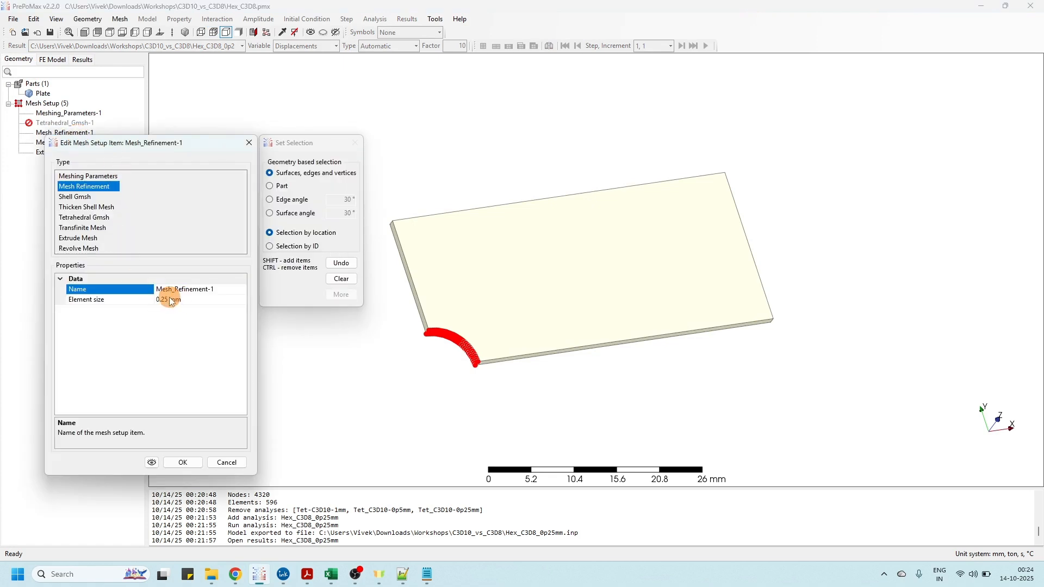
{"action": "left_click", "coordinate": [171, 301]}
{"action": "double_click", "coordinate": [163, 299]}
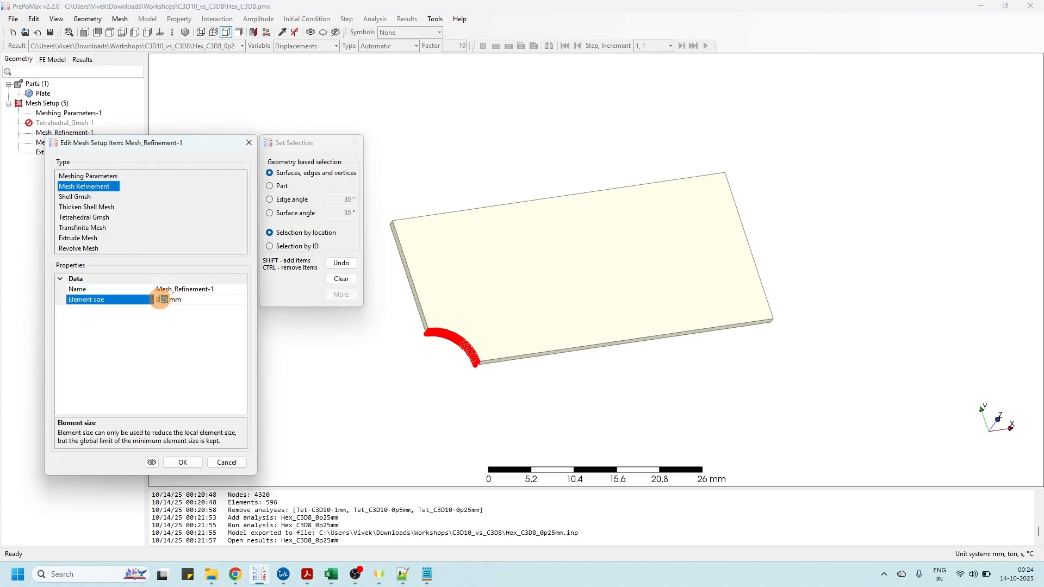
{"action": "left_click", "coordinate": [183, 462]}
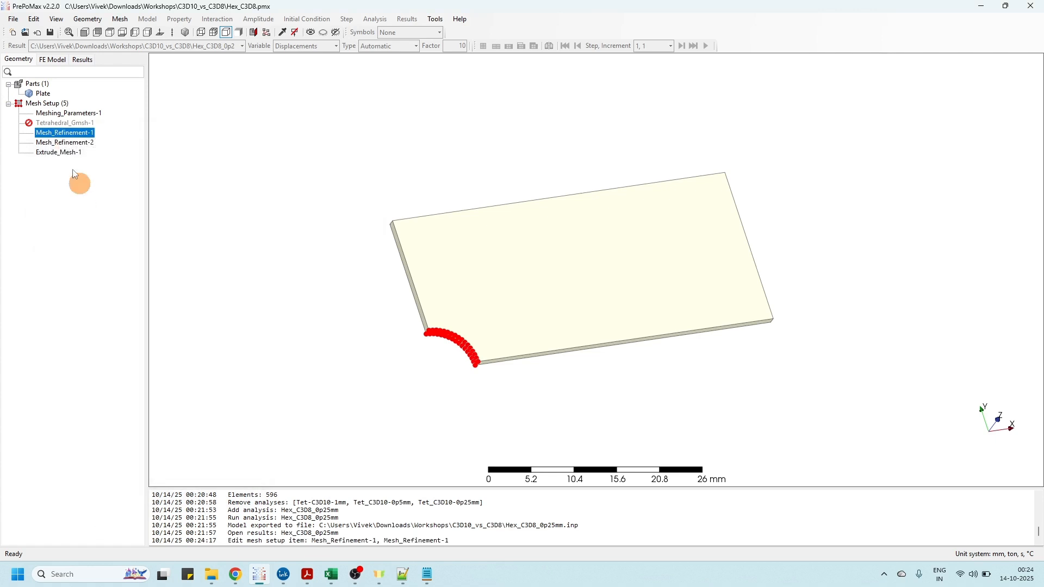
Step: Set the element size of Mesh_Refinement-2, on the plate's short edge next to the hole, to 0.5 mm
{"action": "double_click", "coordinate": [71, 143]}
{"action": "left_click", "coordinate": [164, 300]}
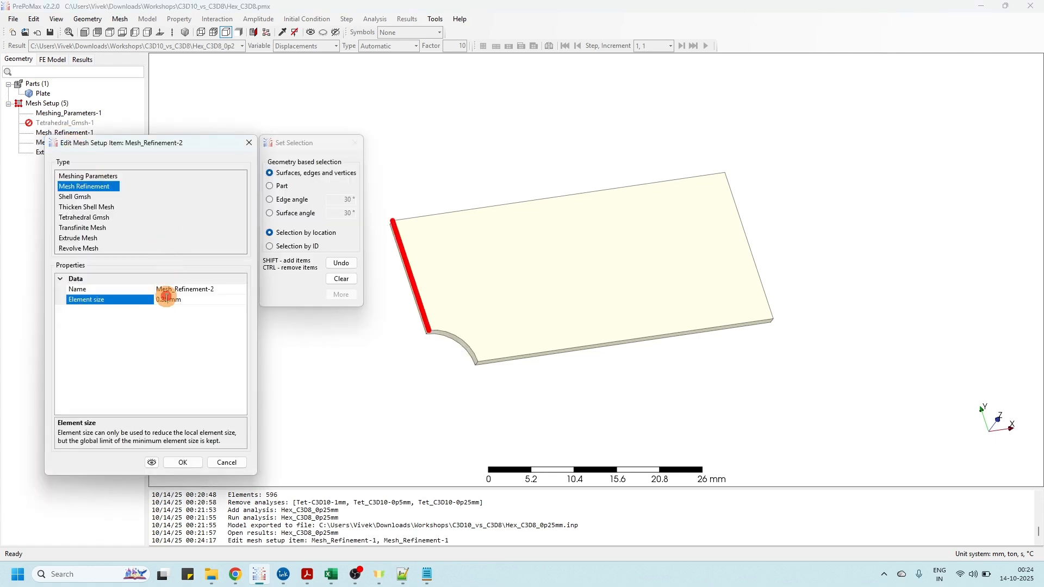
{"action": "key", "text": "BackSpace"}
{"action": "type", "text": "5"}
{"action": "key", "text": "Delete"}
{"action": "left_click", "coordinate": [182, 463]}
Step: Regenerate the mesh of the Plate part with the updated refinements
{"action": "left_click", "coordinate": [99, 188]}
{"action": "right_click", "coordinate": [546, 277]}
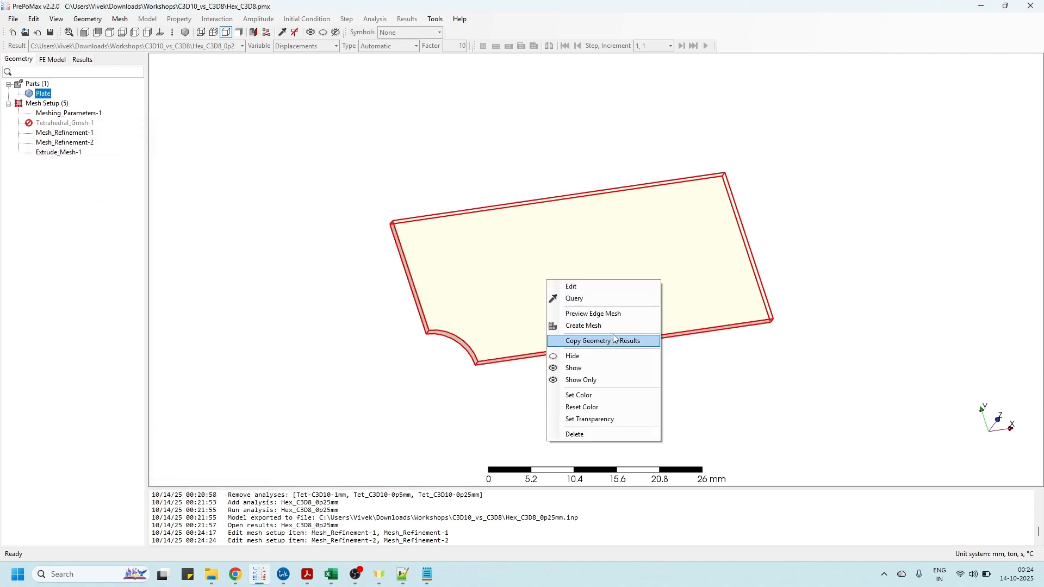
{"action": "left_click", "coordinate": [572, 326]}
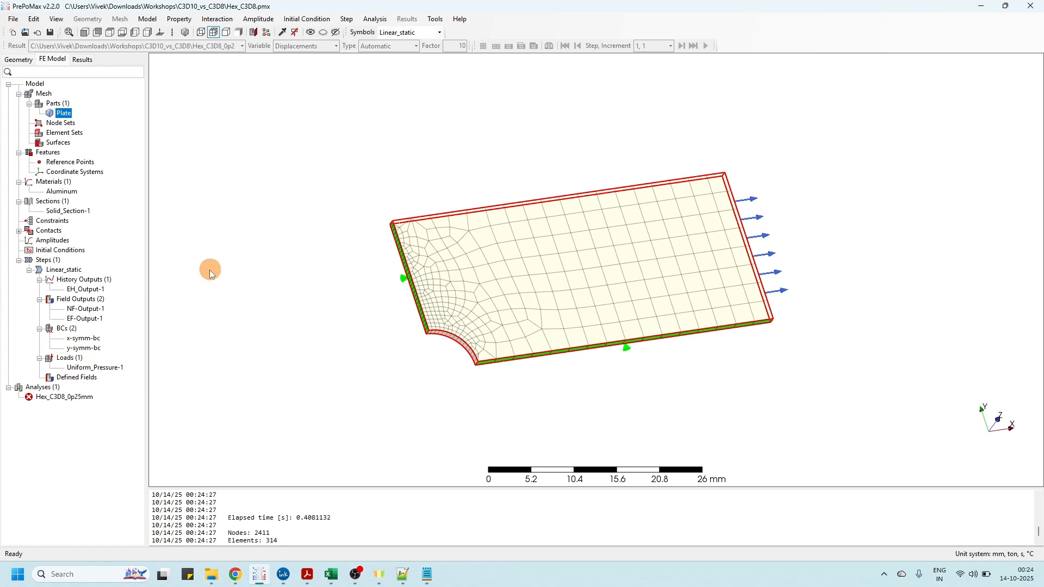
Step: Create a new analysis named Hex_C3D8_0p5mm
{"action": "right_click", "coordinate": [43, 388]}
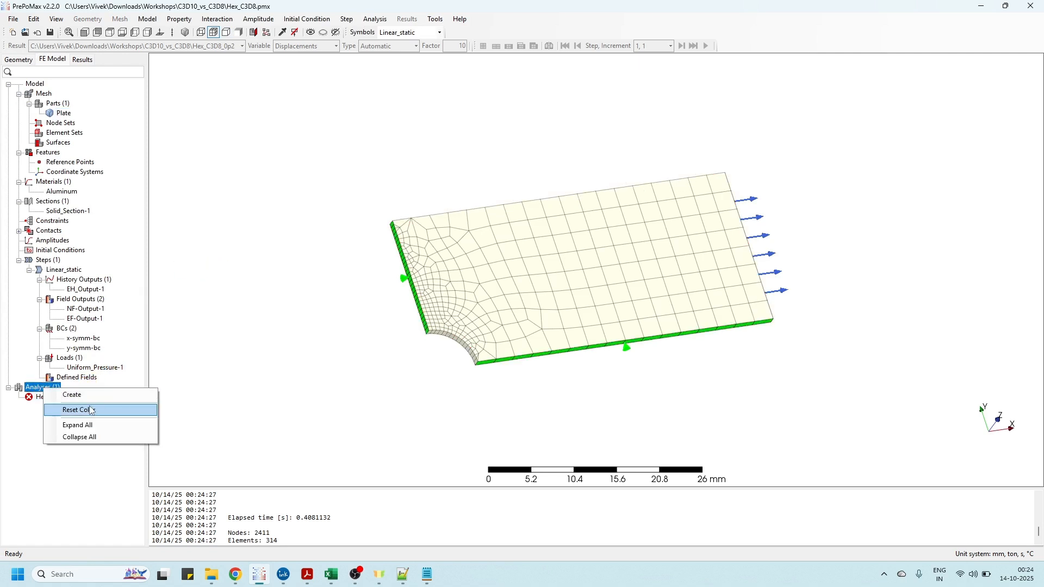
{"action": "left_click", "coordinate": [73, 394]}
{"action": "left_click", "coordinate": [146, 186]}
{"action": "type", "text": "Hex_C3D8_0p5mm"}
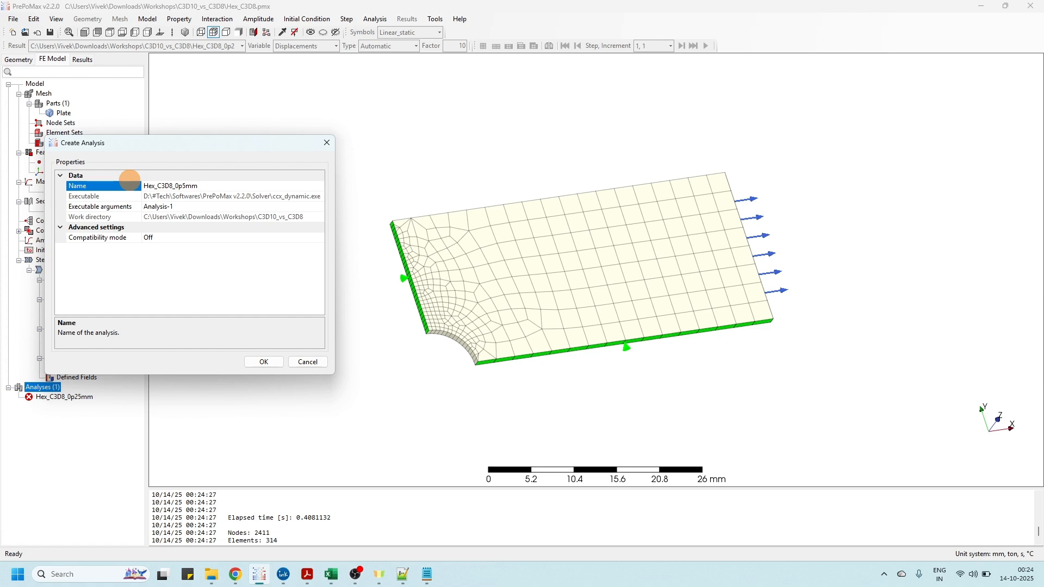
{"action": "left_click", "coordinate": [263, 361]}
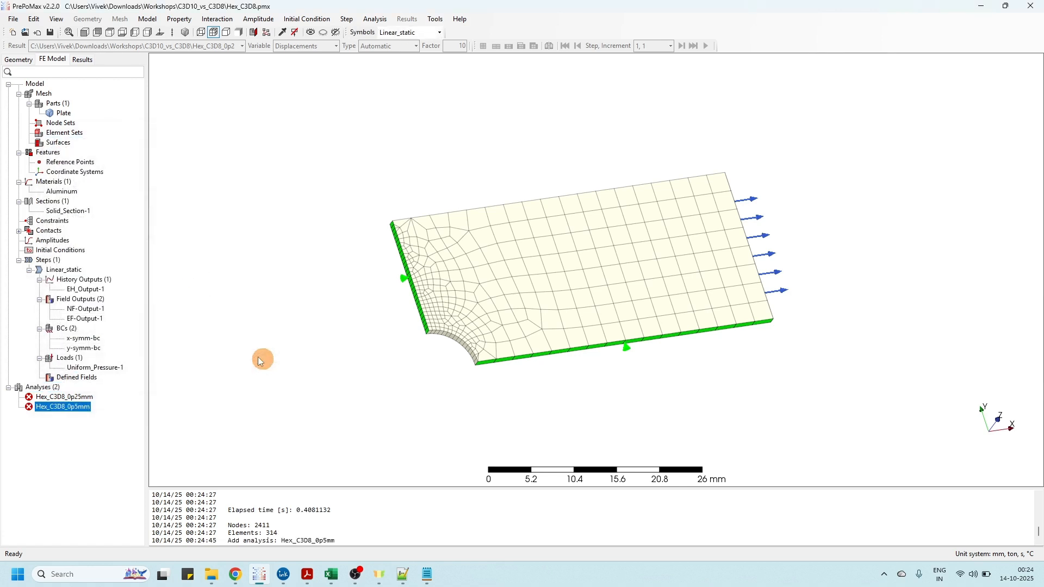
Step: Run the Hex_C3D8_0p5mm analysis, open its results and display the MISES stress contour
{"action": "right_click", "coordinate": [76, 419]}
{"action": "left_click", "coordinate": [127, 448]}
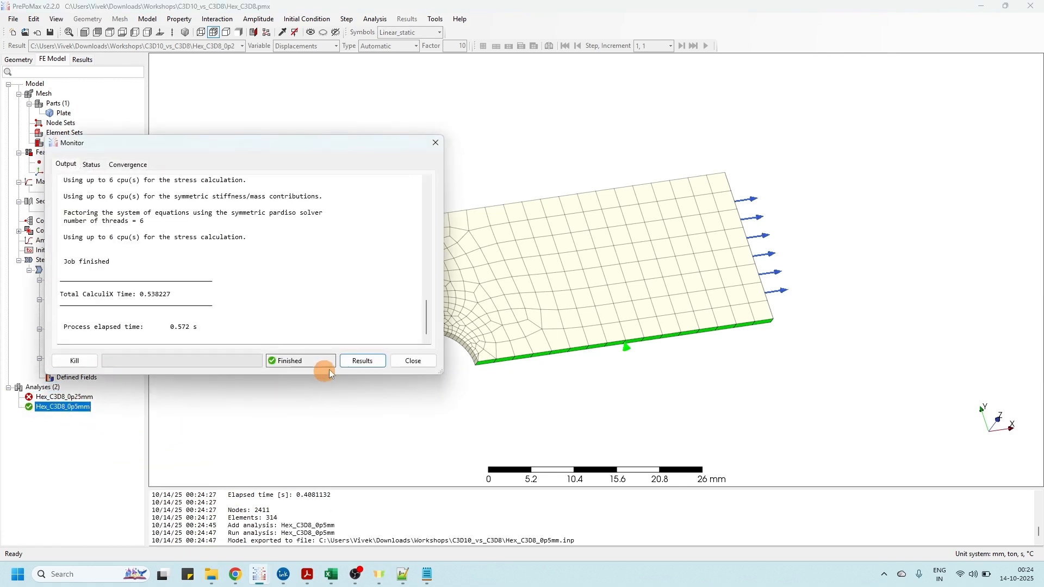
{"action": "left_click", "coordinate": [363, 361]}
{"action": "left_click", "coordinate": [65, 250]}
{"action": "scroll", "coordinate": [311, 225], "scroll_direction": "down", "scroll_amount": 3}
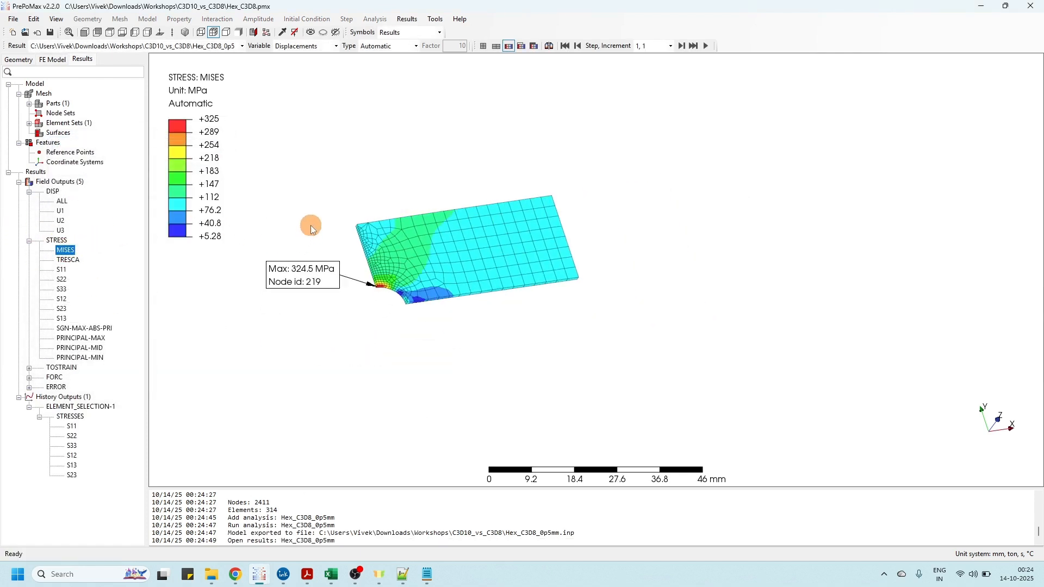
Step: Open the _output_Hex_C3D8_0p5mm text file from File Explorer, check its node and element counts, and close it
{"action": "left_click", "coordinate": [211, 574]}
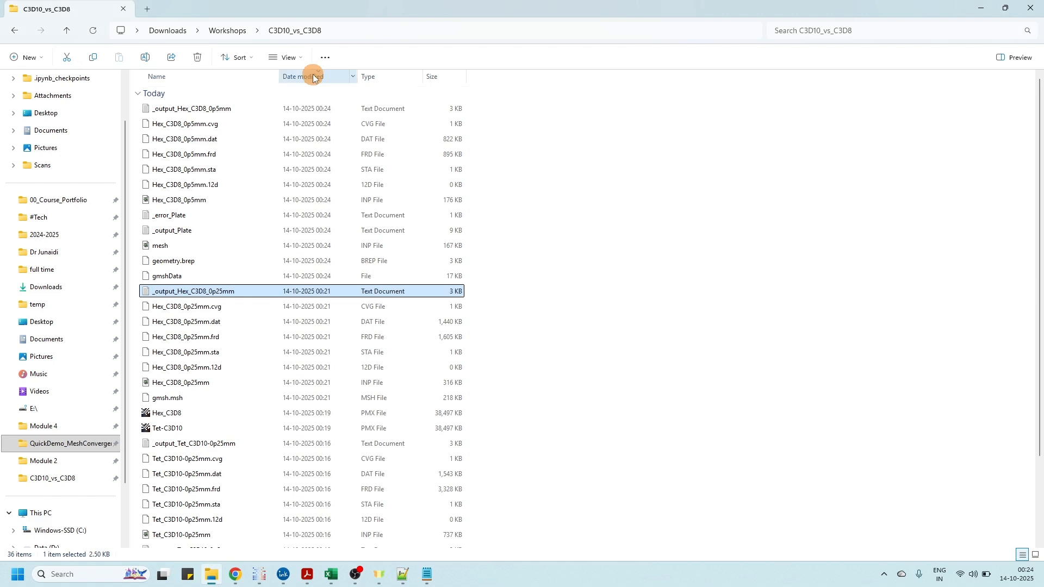
{"action": "double_click", "coordinate": [223, 111]}
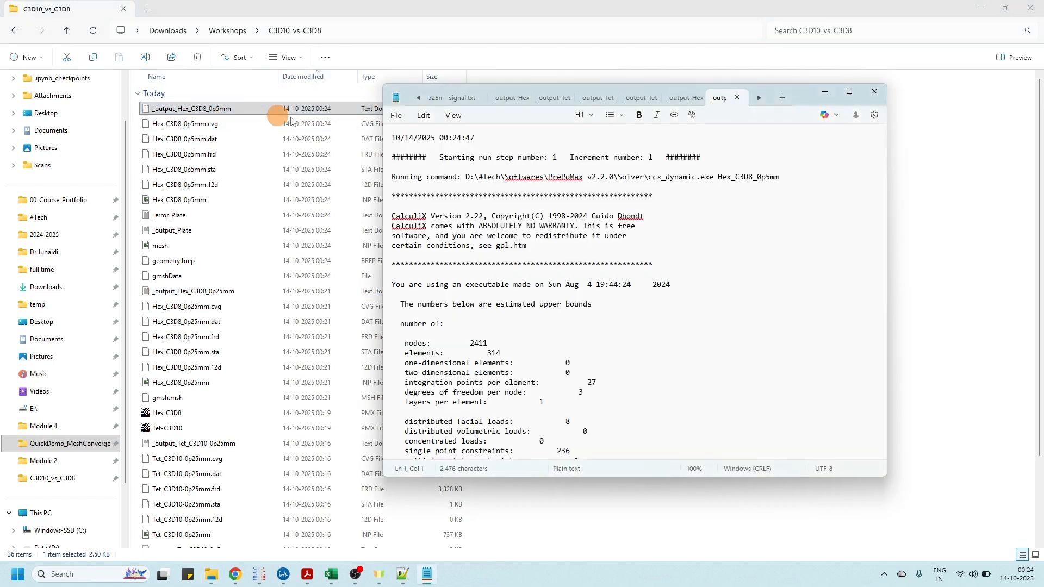
{"action": "left_click", "coordinate": [874, 91]}
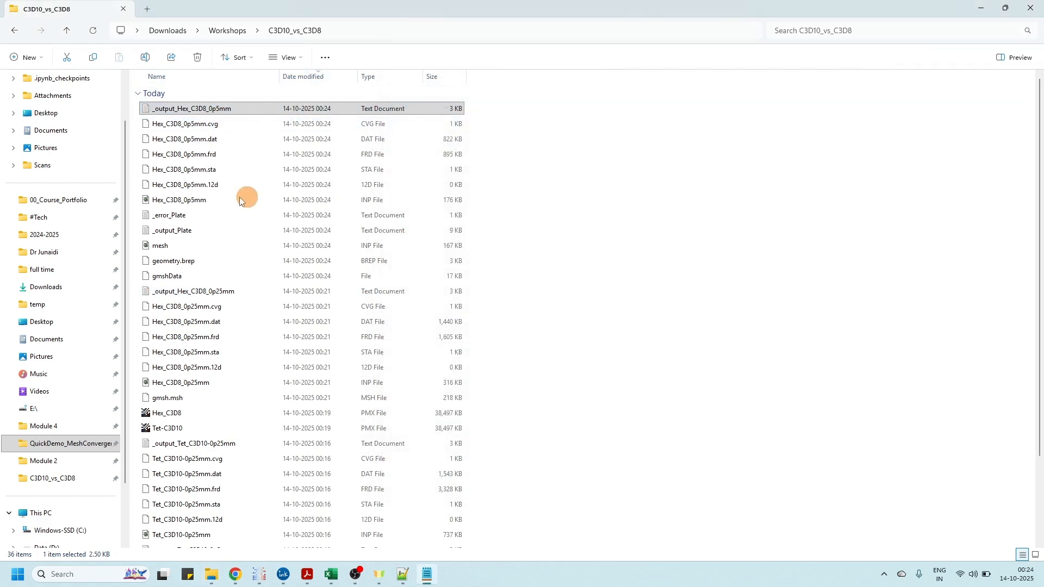
Step: Open Hex_C3D8_0p5mm.dat in Notepad++ and copy its entire contents
{"action": "right_click", "coordinate": [197, 142]}
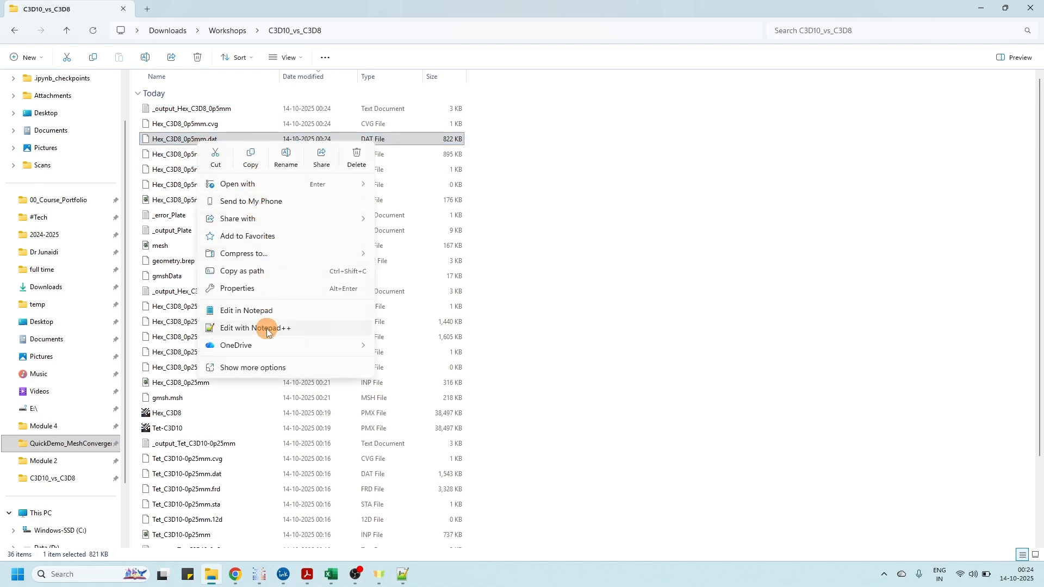
{"action": "left_click", "coordinate": [266, 328]}
{"action": "left_click", "coordinate": [115, 222]}
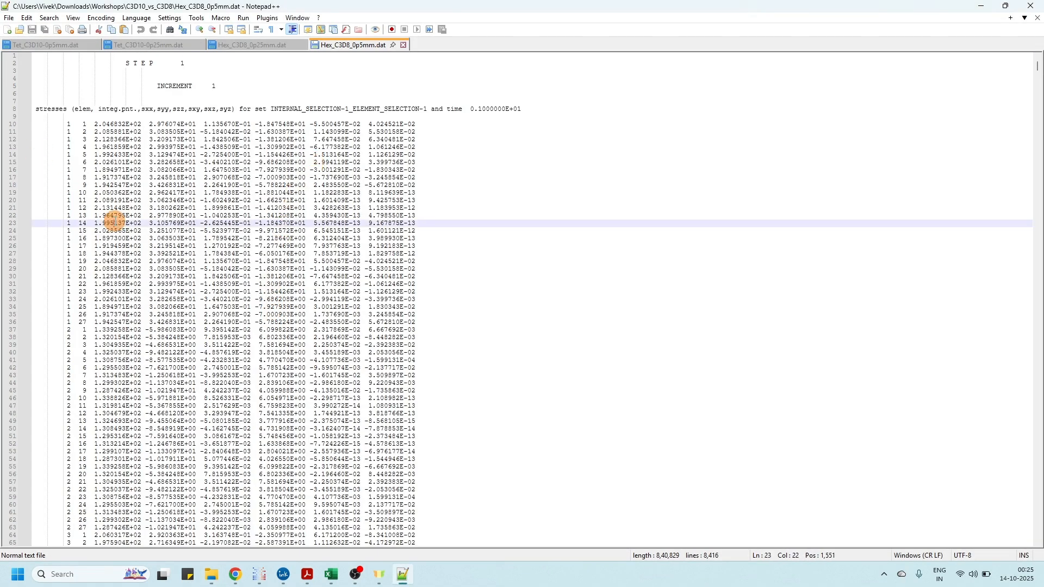
{"action": "key", "text": "ctrl+a"}
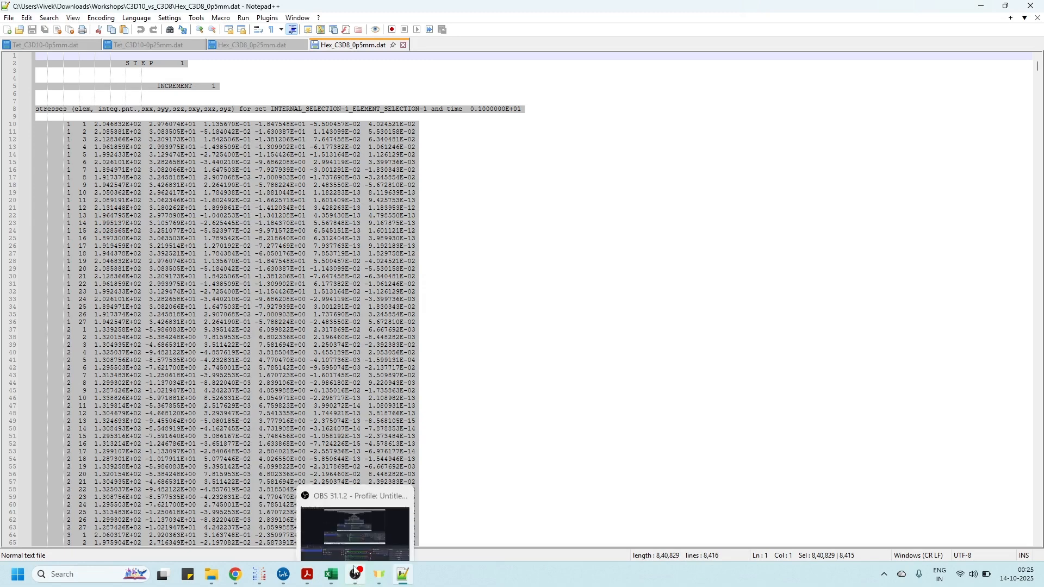
Step: Add a new sheet in the Excel workbook and paste the stress data at B3, split into columns with the Text Import Wizard
{"action": "left_click", "coordinate": [333, 576]}
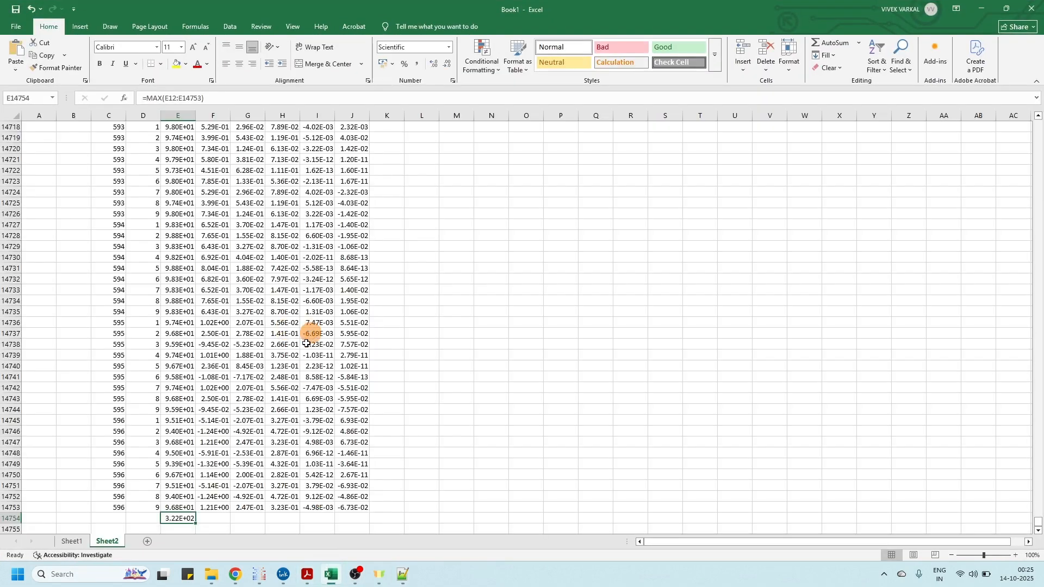
{"action": "left_click", "coordinate": [148, 542]}
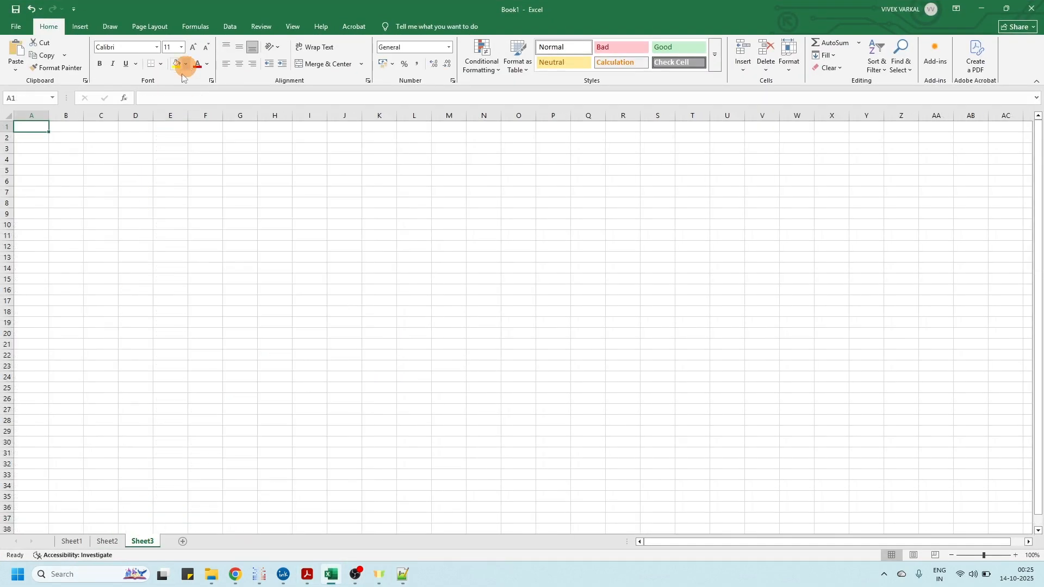
{"action": "left_click", "coordinate": [71, 147]}
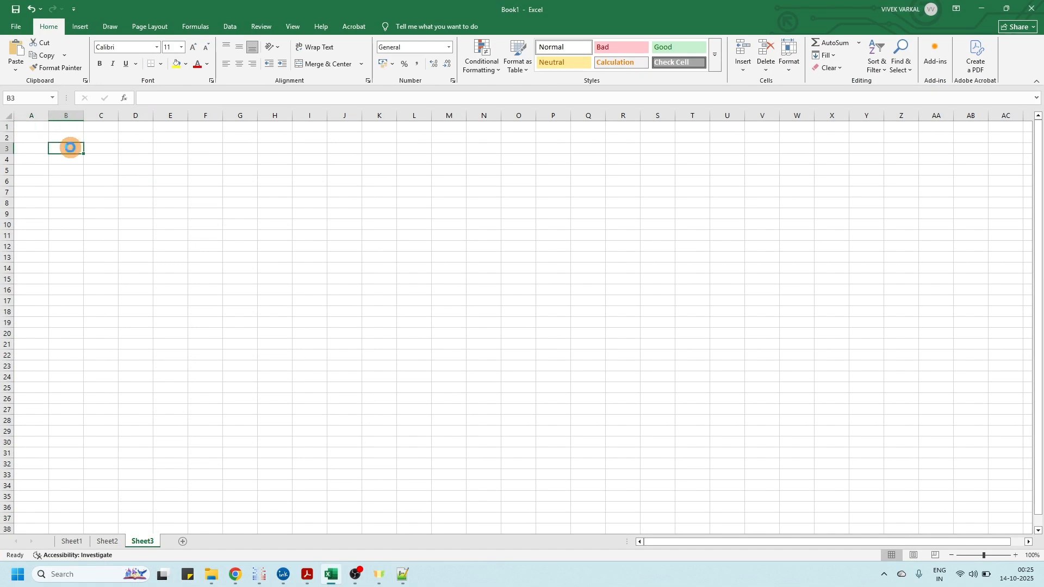
{"action": "key", "text": "ctrl+v"}
{"action": "key", "text": "ctrl"}
{"action": "left_click", "coordinate": [139, 514]}
{"action": "left_click", "coordinate": [256, 547]}
{"action": "left_click", "coordinate": [261, 547]}
{"action": "left_click", "coordinate": [291, 546]}
Step: Enter =MAX(E12:E8417) in cell E8418 below the last sxx stress value and check the result
{"action": "left_click_drag", "start_coordinate": [1038, 128], "coordinate": [1008, 528]}
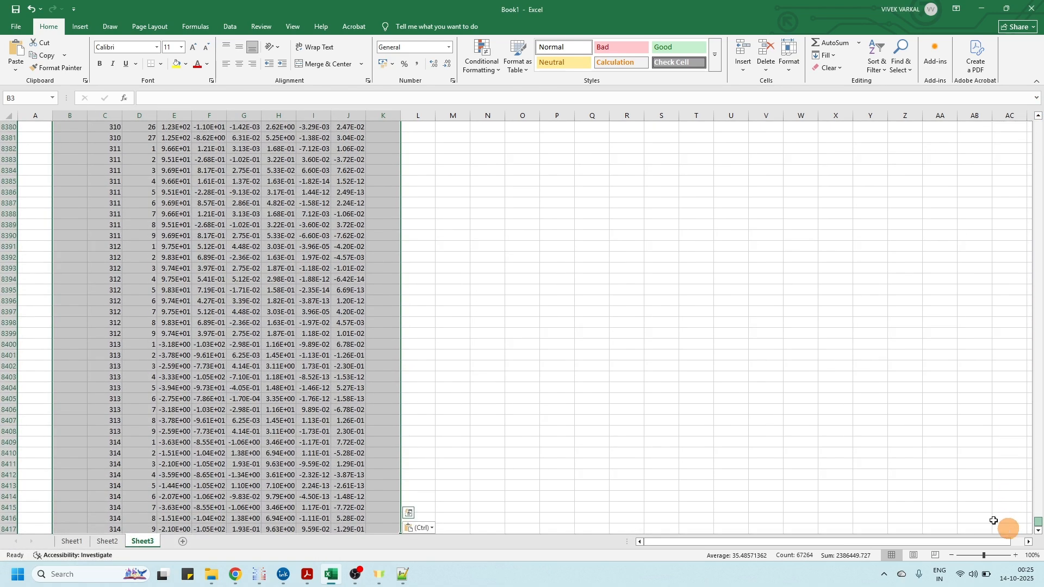
{"action": "scroll", "coordinate": [569, 440], "scroll_direction": "down", "scroll_amount": 6}
{"action": "left_click", "coordinate": [173, 343]}
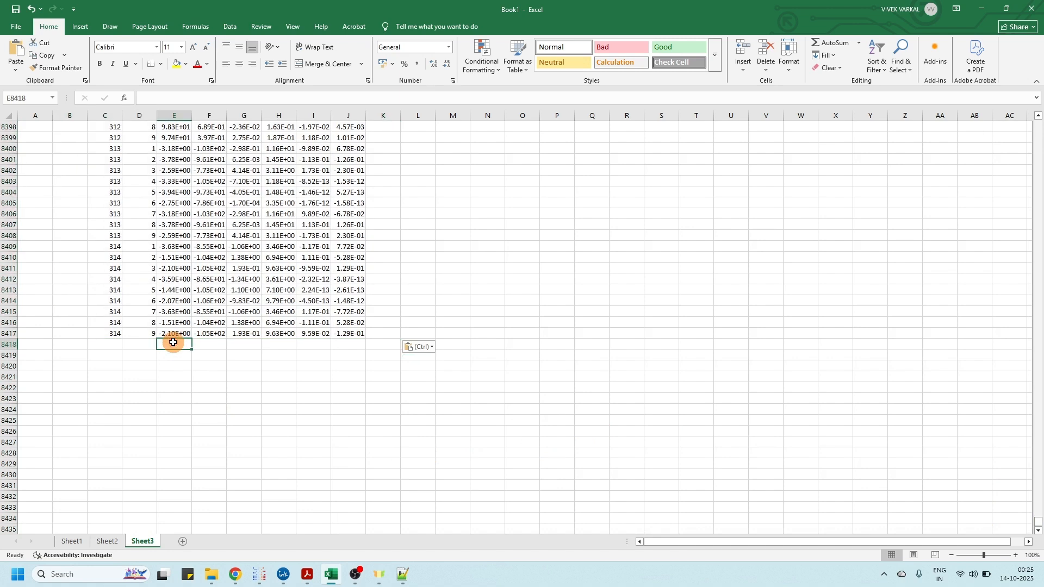
{"action": "type", "text": "=max("}
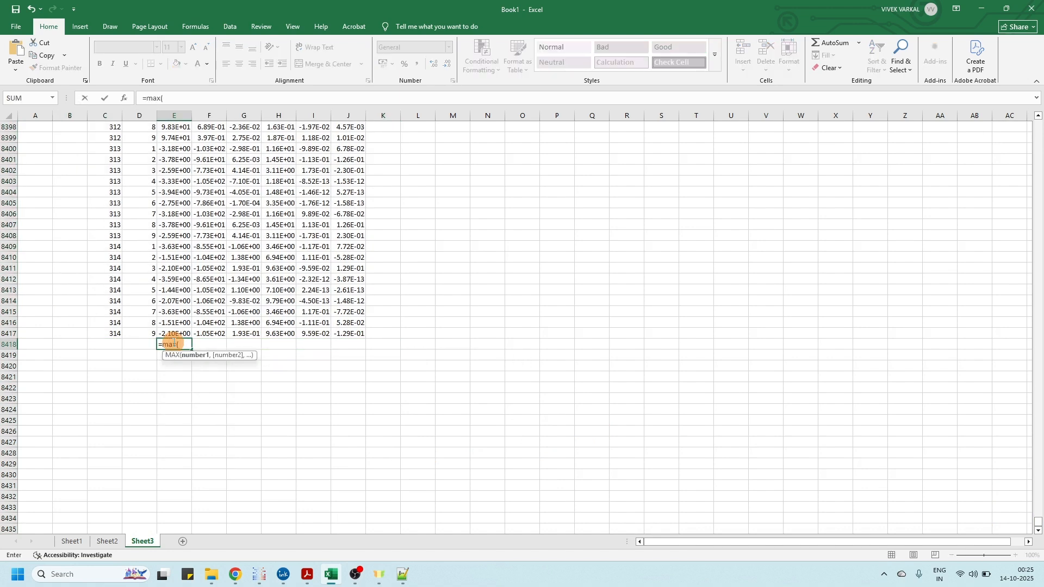
{"action": "left_click", "coordinate": [182, 333]}
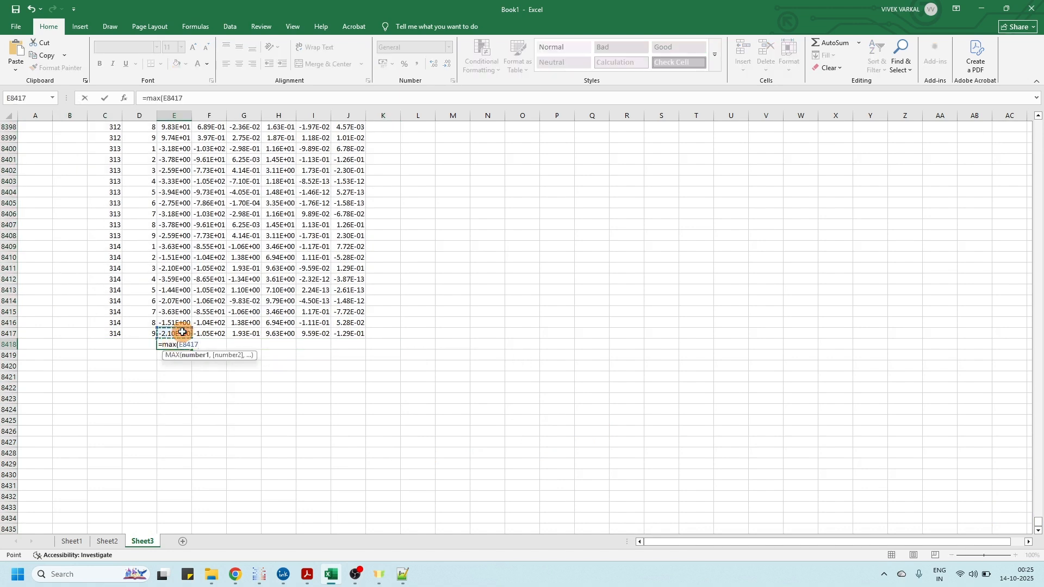
{"action": "key", "text": "ctrl+shift+Up"}
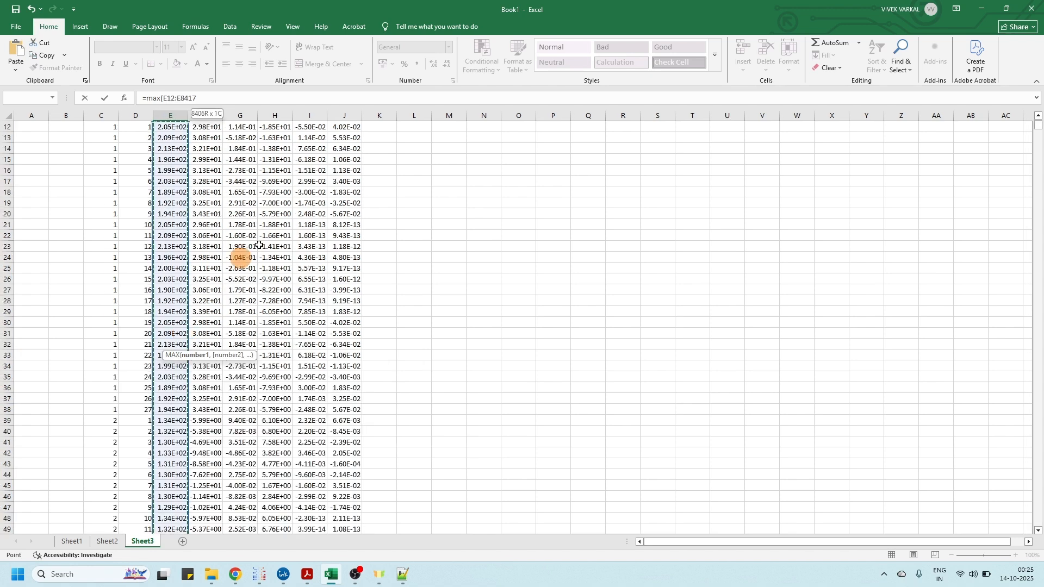
{"action": "left_click", "coordinate": [203, 98]}
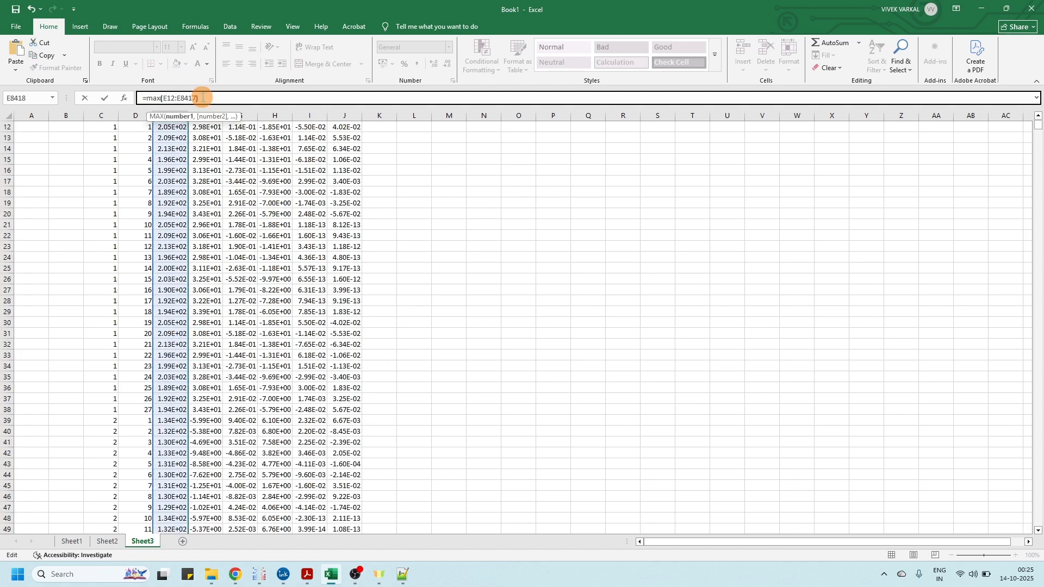
{"action": "key", "text": "Return"}
{"action": "scroll", "coordinate": [250, 296], "scroll_direction": "down", "scroll_amount": 3}
{"action": "left_click", "coordinate": [175, 420]}
Step: Return to the Scrble Ink notes and handwrite a 0.5 mm row of 318 MPa under the C3D8 heading
{"action": "left_click", "coordinate": [982, 8]}
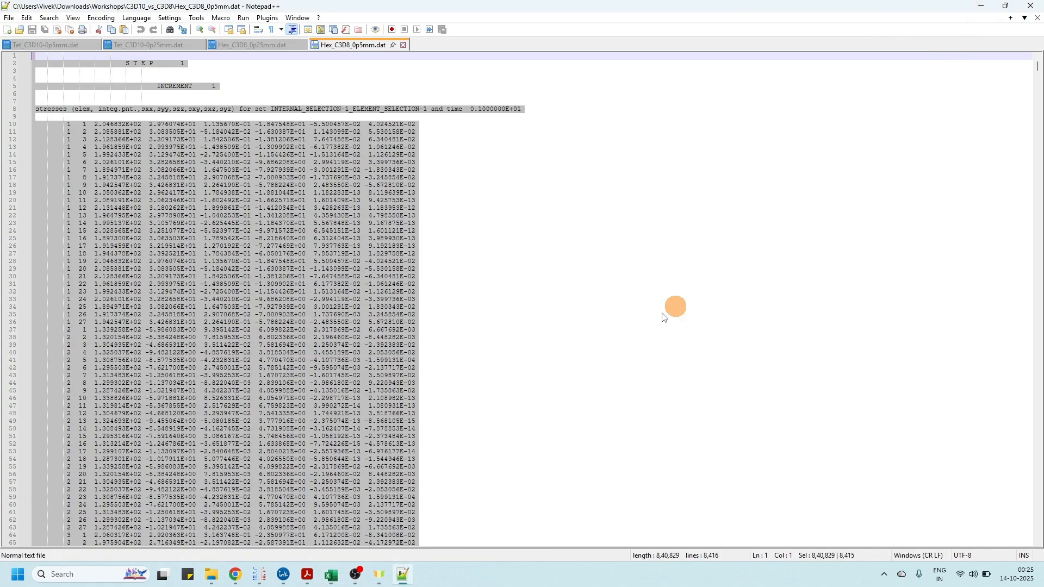
{"action": "left_click", "coordinate": [283, 575]}
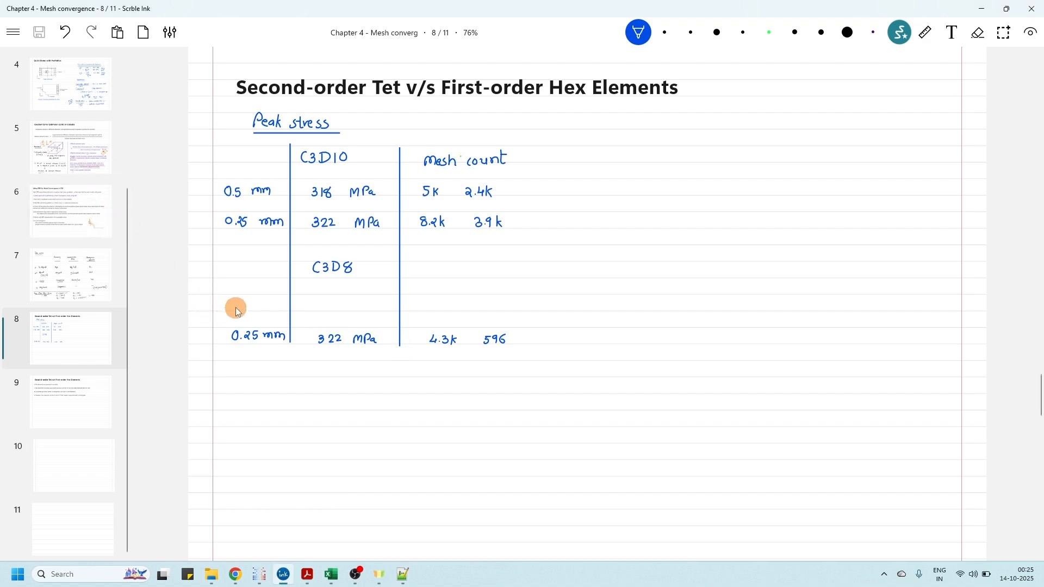
{"action": "mouse_move", "coordinate": [236, 312]}
{"action": "left_mouse_down"}
{"action": "mouse_move", "coordinate": [243, 303]}
{"action": "mouse_move", "coordinate": [370, 308]}
{"action": "left_mouse_up"}
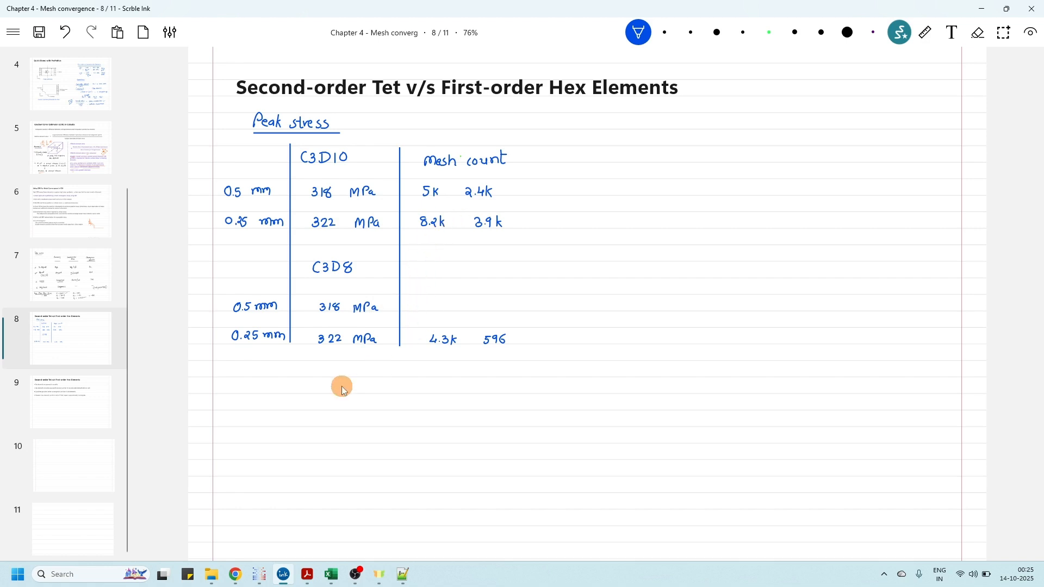
Step: Open the _output_Hex_C3D8_0p5mm text file from the C3D10_vs_C3D8 folder and look up the node and element counts
{"action": "left_click", "coordinate": [216, 570]}
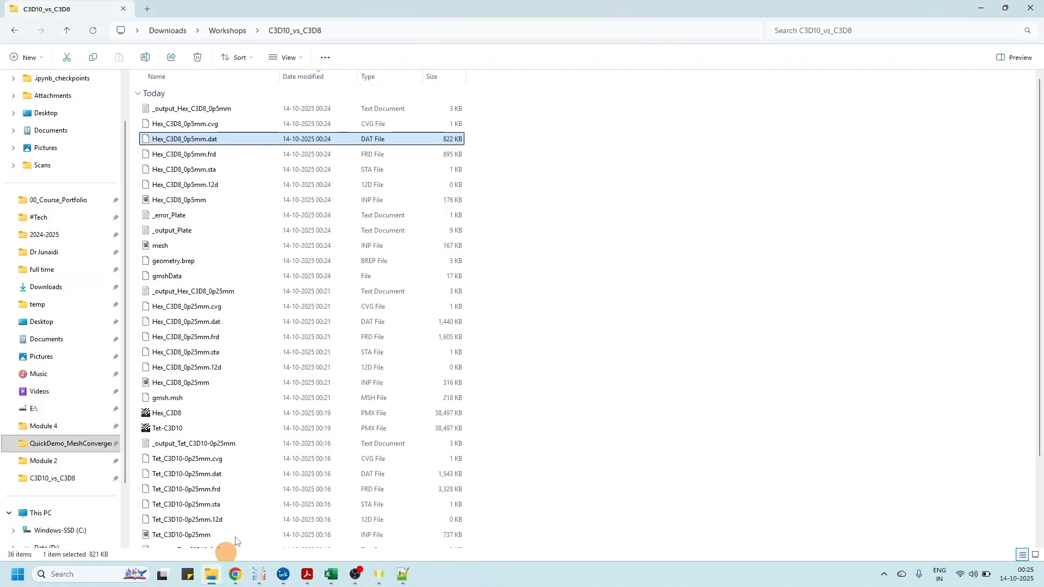
{"action": "left_click", "coordinate": [218, 109]}
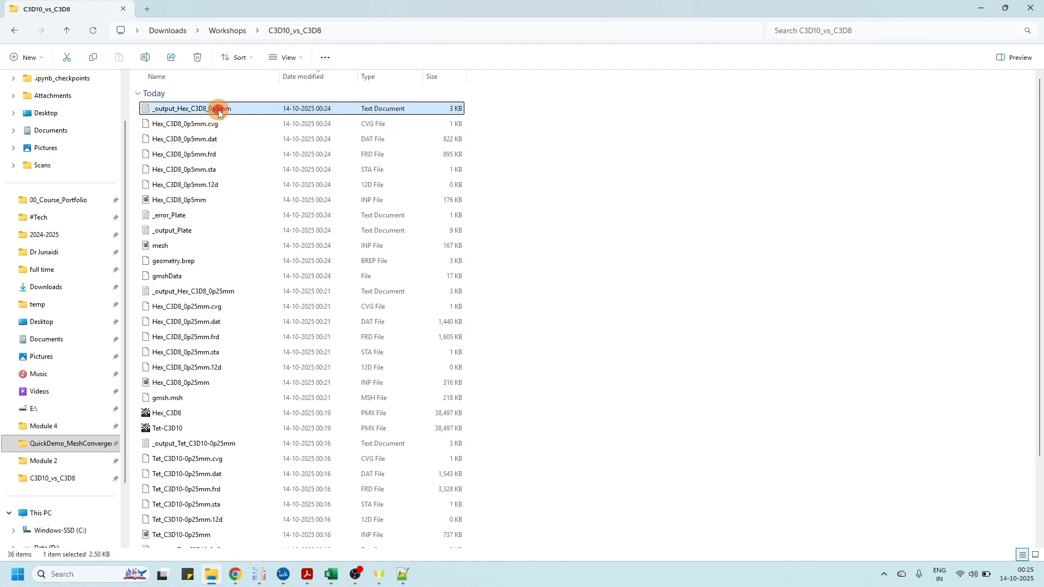
{"action": "double_click", "coordinate": [218, 109]}
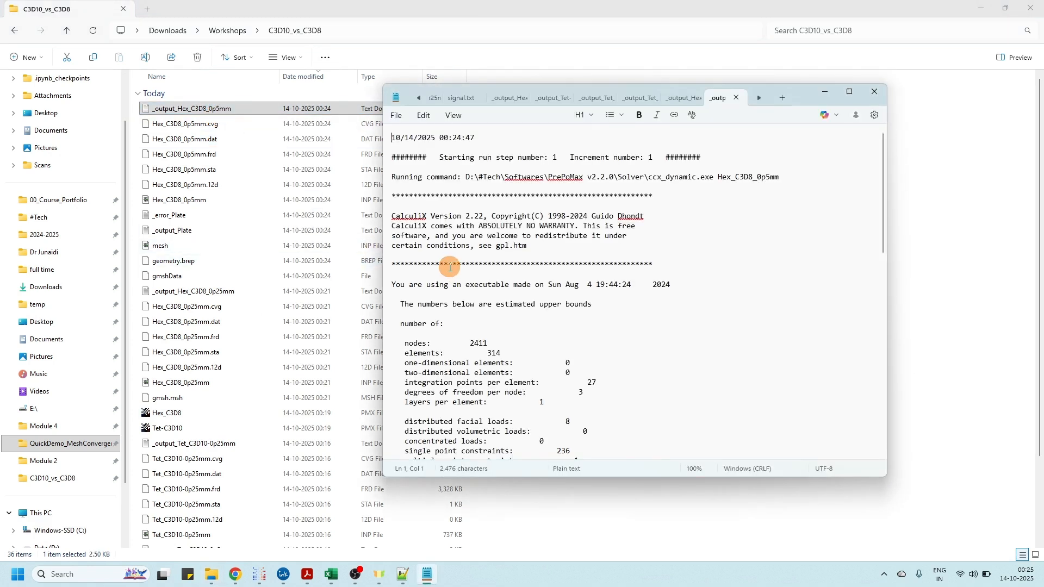
{"action": "double_click", "coordinate": [471, 343]}
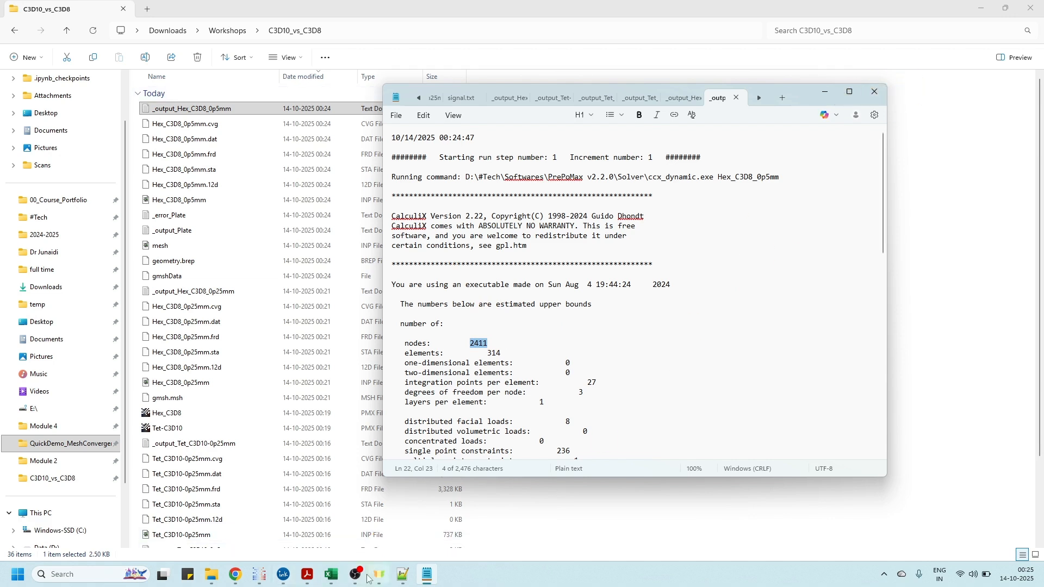
Step: Switch to the Scrble Ink notes and handwrite mesh counts of 2.4k and 314 in the C3D8 0.5 mm row
{"action": "left_click", "coordinate": [283, 574]}
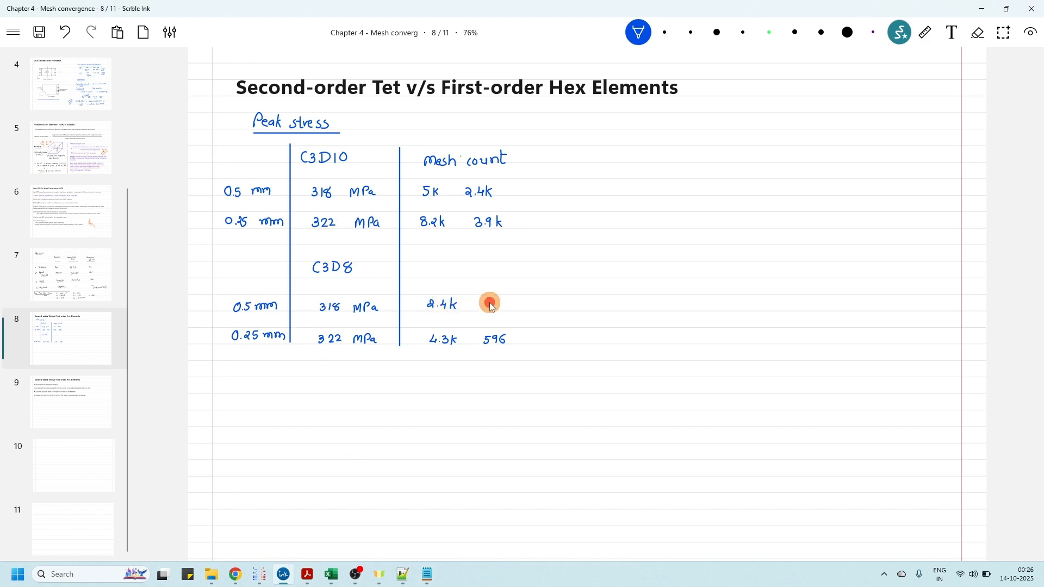
{"action": "left_click_drag", "start_coordinate": [489, 300], "coordinate": [492, 310]}
{"action": "left_click_drag", "start_coordinate": [503, 300], "coordinate": [506, 308]}
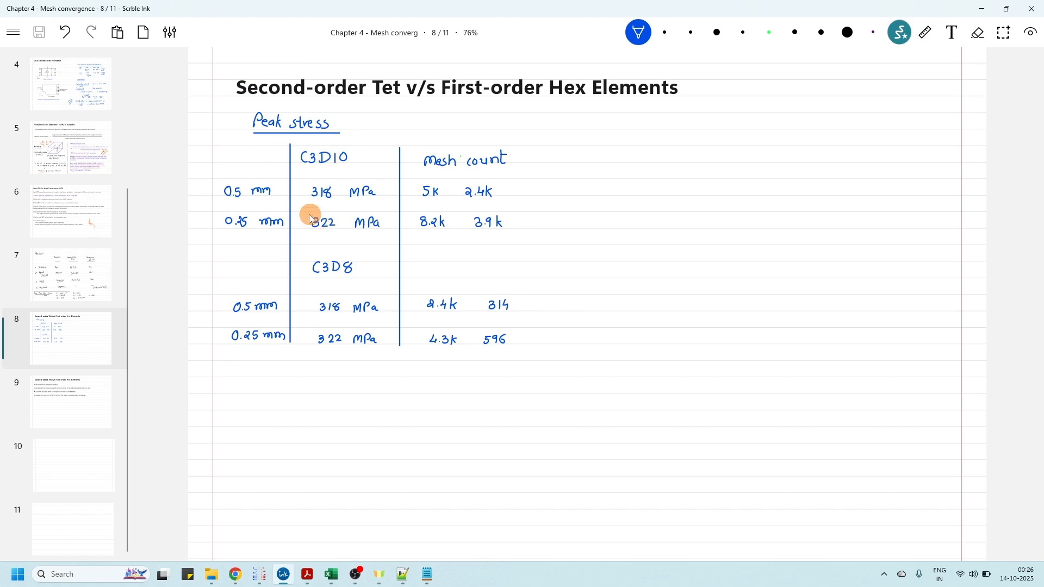
Step: Double-underline the 0.5 mm labels of the C3D10 and C3D8 rows and save the notes
{"action": "left_click_drag", "start_coordinate": [236, 203], "coordinate": [240, 200]}
{"action": "left_click_drag", "start_coordinate": [239, 205], "coordinate": [226, 206]}
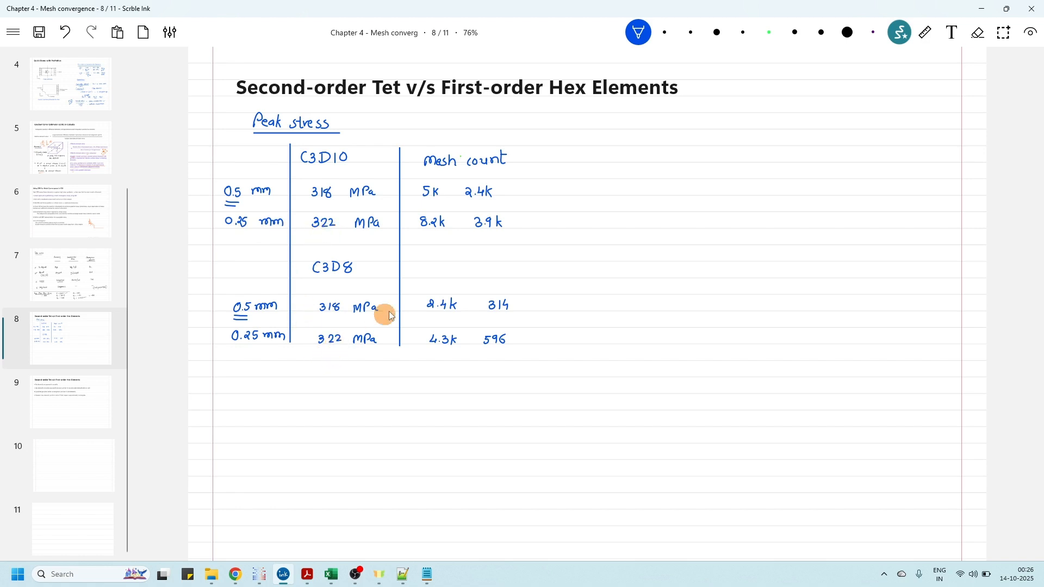
{"action": "key", "text": "ctrl+s"}
Step: Tick both 0.25 mm rows, underline their mesh counts, and handwrite 2X and 8X beneath the C3D10 counts
{"action": "left_click_drag", "start_coordinate": [421, 232], "coordinate": [446, 236]}
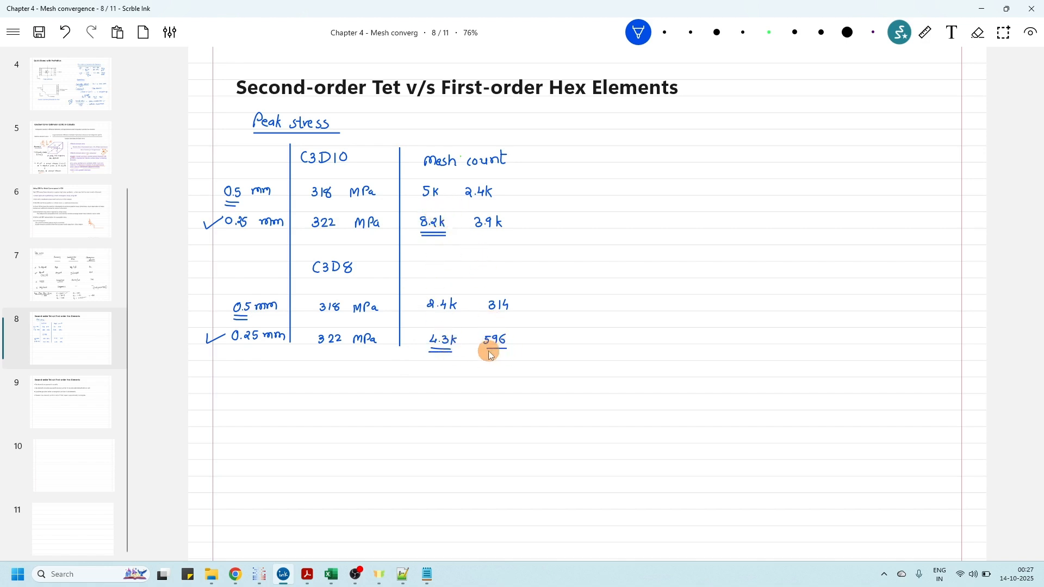
{"action": "left_click_drag", "start_coordinate": [492, 235], "coordinate": [498, 232]}
{"action": "left_click_drag", "start_coordinate": [431, 244], "coordinate": [438, 255]}
{"action": "left_click_drag", "start_coordinate": [439, 244], "coordinate": [430, 256]}
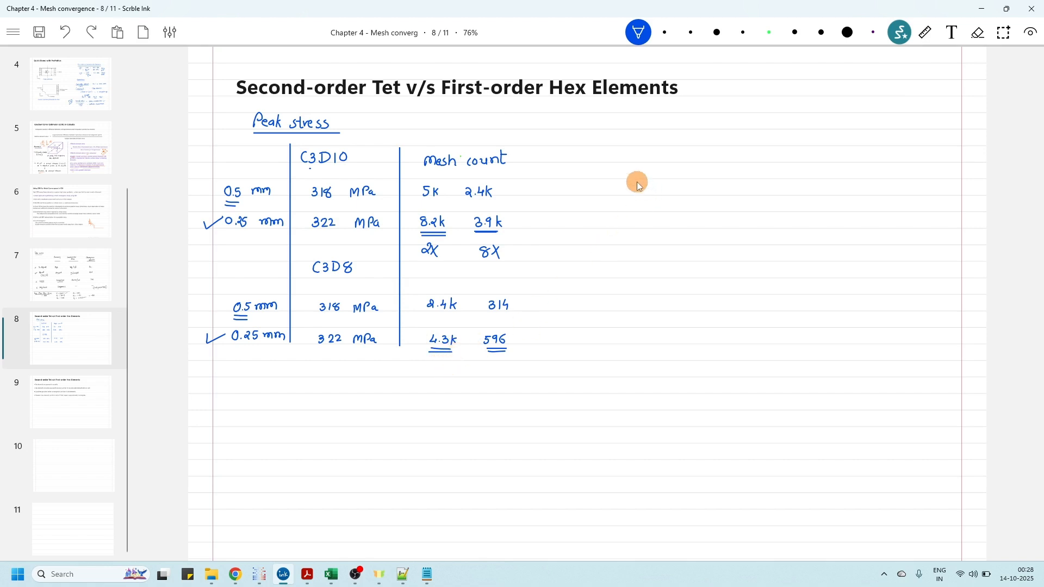
Step: Handwrite "N → 3x" beside the table and sketch an empty bracketed matrix sized 12.9k x 12.9k
{"action": "left_click_drag", "start_coordinate": [637, 186], "coordinate": [640, 191]}
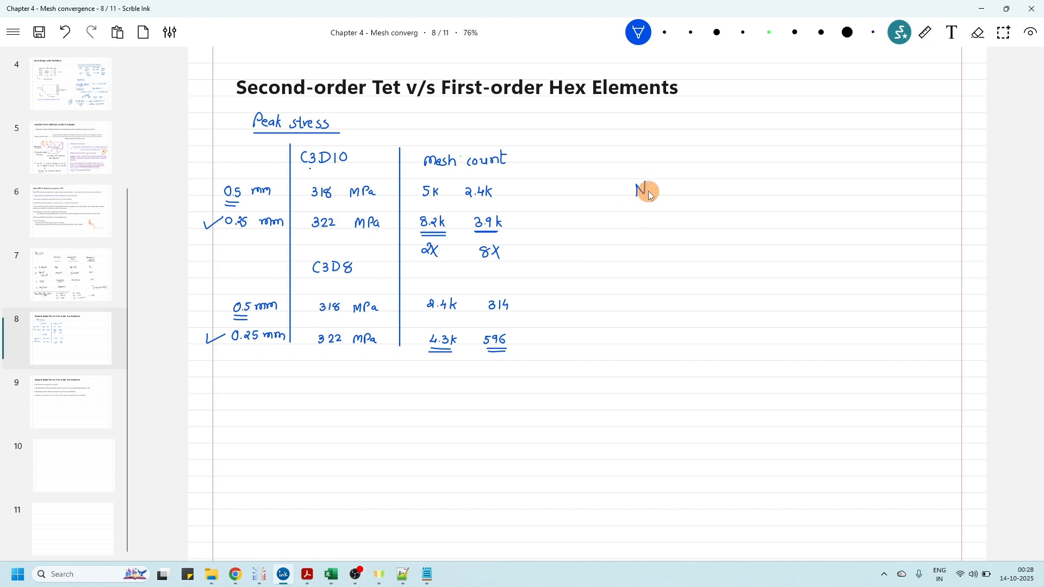
{"action": "left_click_drag", "start_coordinate": [671, 190], "coordinate": [676, 191]}
{"action": "mouse_move", "coordinate": [670, 185]}
{"action": "left_mouse_down"}
{"action": "mouse_move", "coordinate": [670, 194]}
{"action": "mouse_move", "coordinate": [701, 195]}
{"action": "left_mouse_up"}
{"action": "left_click_drag", "start_coordinate": [706, 187], "coordinate": [713, 196]}
{"action": "left_click_drag", "start_coordinate": [714, 188], "coordinate": [706, 195]}
{"action": "left_click_drag", "start_coordinate": [789, 193], "coordinate": [796, 217]}
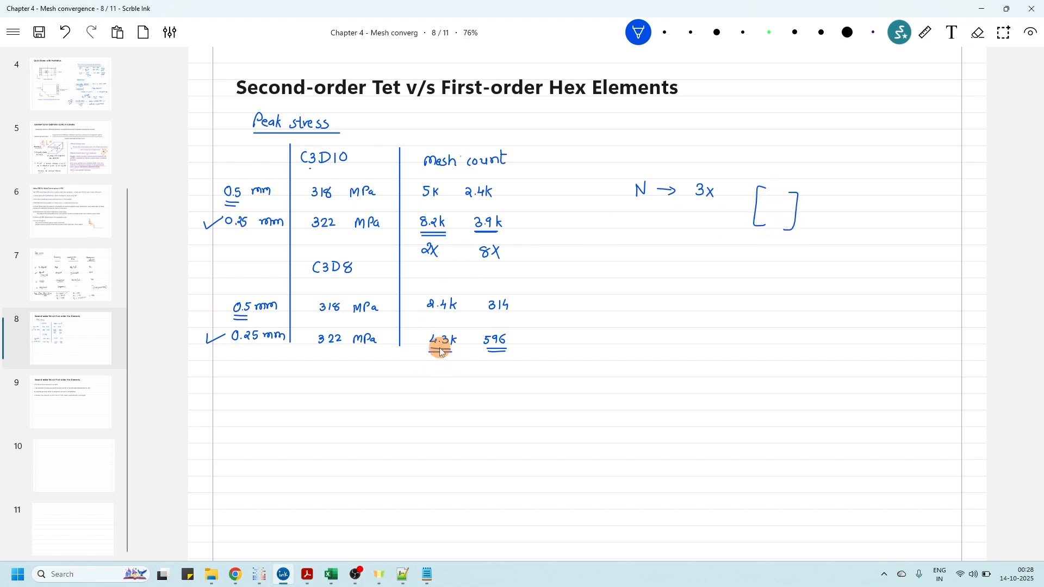
{"action": "left_click_drag", "start_coordinate": [799, 232], "coordinate": [812, 241]}
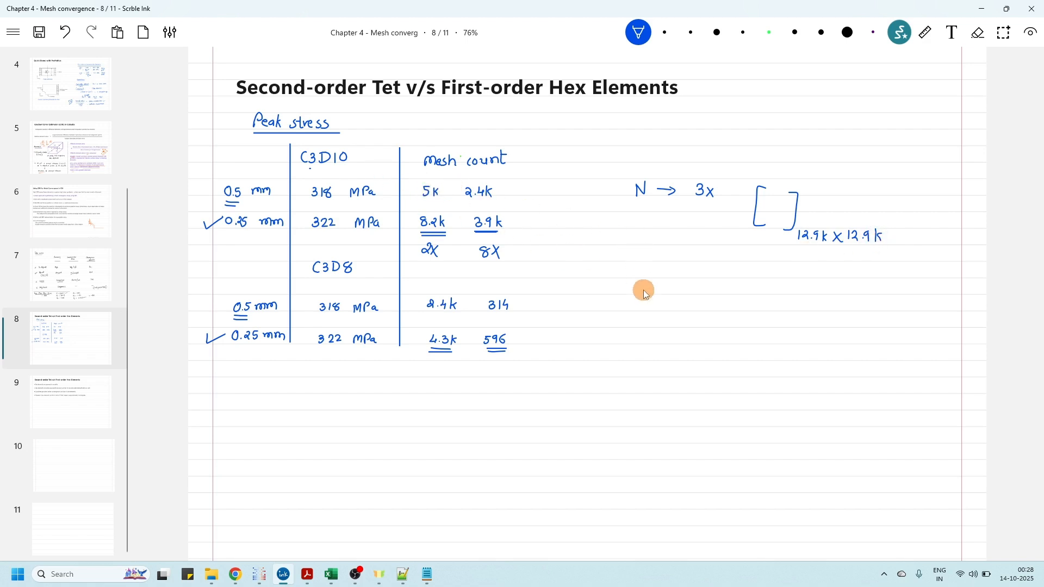
Step: Handwrite "N = 24.6k = DOF" below, sketch a bracketed matrix "k =" with its size starting at 24.6k, and save the notes
{"action": "left_click_drag", "start_coordinate": [648, 283], "coordinate": [649, 298]}
{"action": "left_click_drag", "start_coordinate": [700, 281], "coordinate": [739, 285]}
{"action": "left_click_drag", "start_coordinate": [724, 308], "coordinate": [698, 310]}
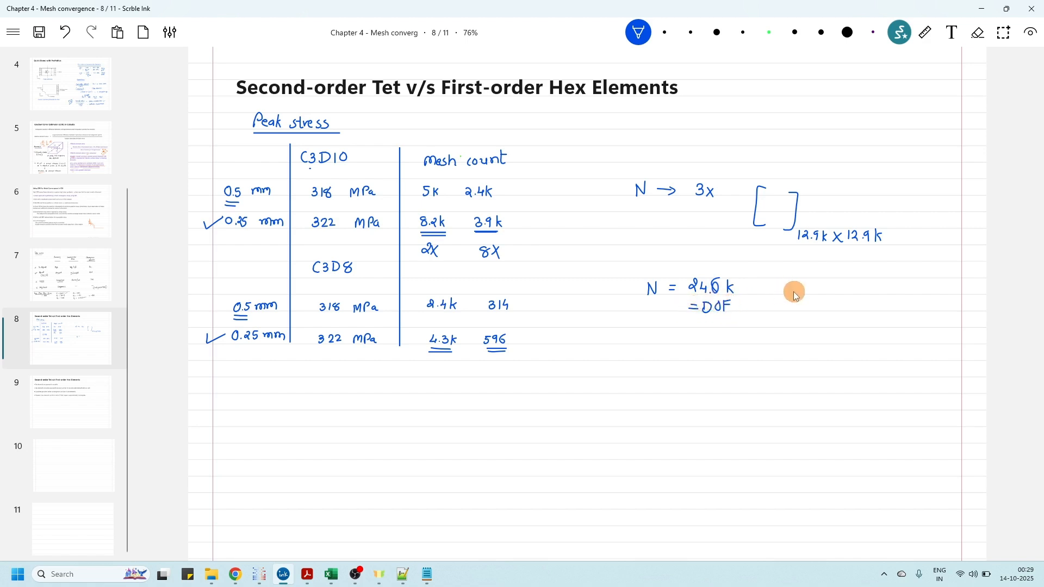
{"action": "mouse_move", "coordinate": [840, 283]}
{"action": "left_mouse_down"}
{"action": "mouse_move", "coordinate": [833, 313]}
{"action": "mouse_move", "coordinate": [880, 318]}
{"action": "left_mouse_up"}
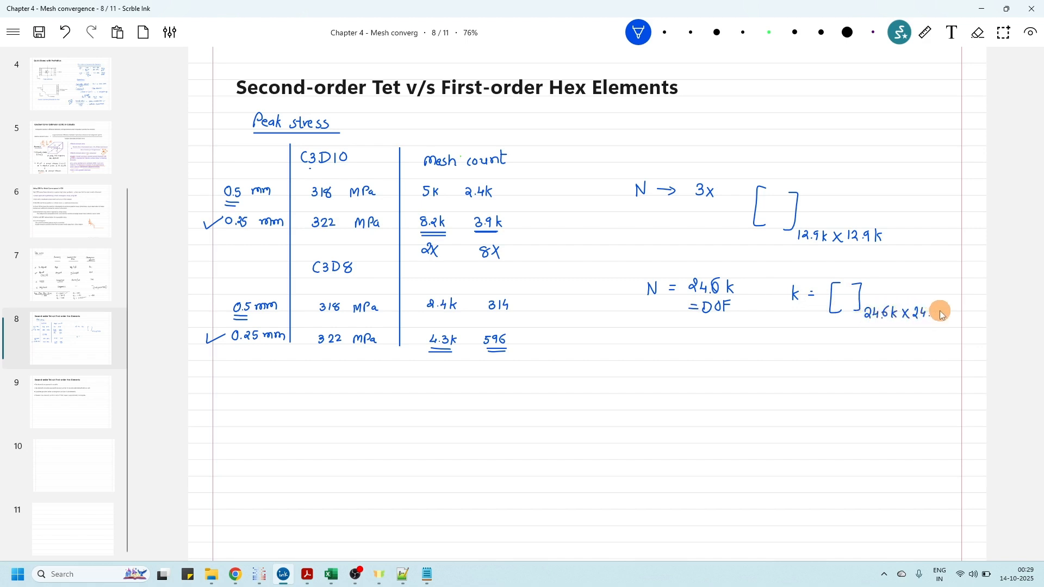
{"action": "left_click_drag", "start_coordinate": [938, 308], "coordinate": [930, 316]}
{"action": "mouse_move", "coordinate": [907, 328]}
{"action": "left_mouse_down"}
{"action": "mouse_move", "coordinate": [868, 328]}
{"action": "mouse_move", "coordinate": [905, 332]}
{"action": "left_mouse_up"}
{"action": "key", "text": "ctrl+s"}
Step: On page 9, underline "less cost" and "hex elements", write "second-order" above "Tet elements", tick the last two bullets, and save
{"action": "left_click", "coordinate": [71, 405]}
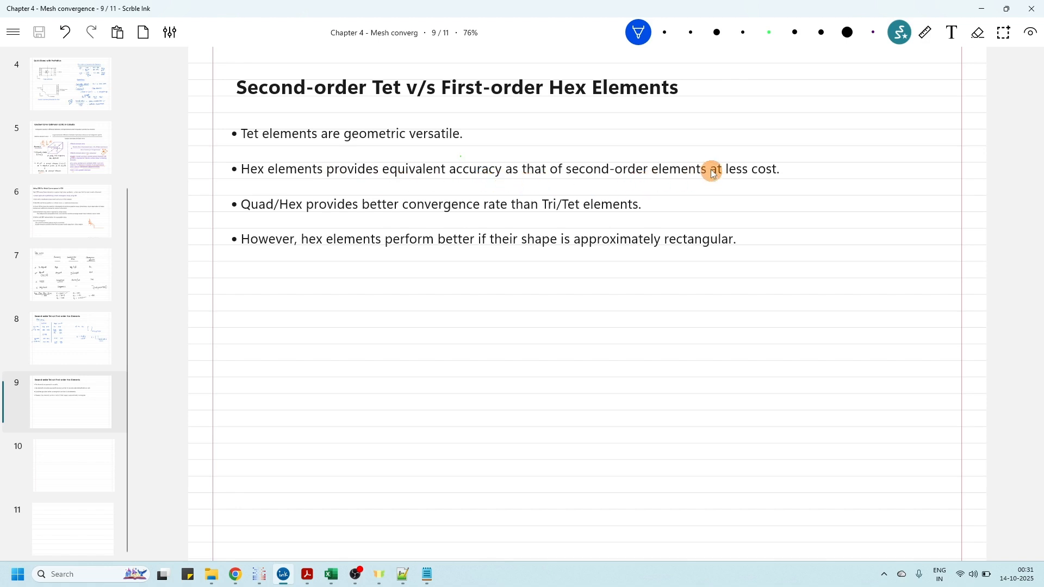
{"action": "left_click_drag", "start_coordinate": [733, 180], "coordinate": [792, 183]}
{"action": "left_click_drag", "start_coordinate": [246, 127], "coordinate": [311, 126]}
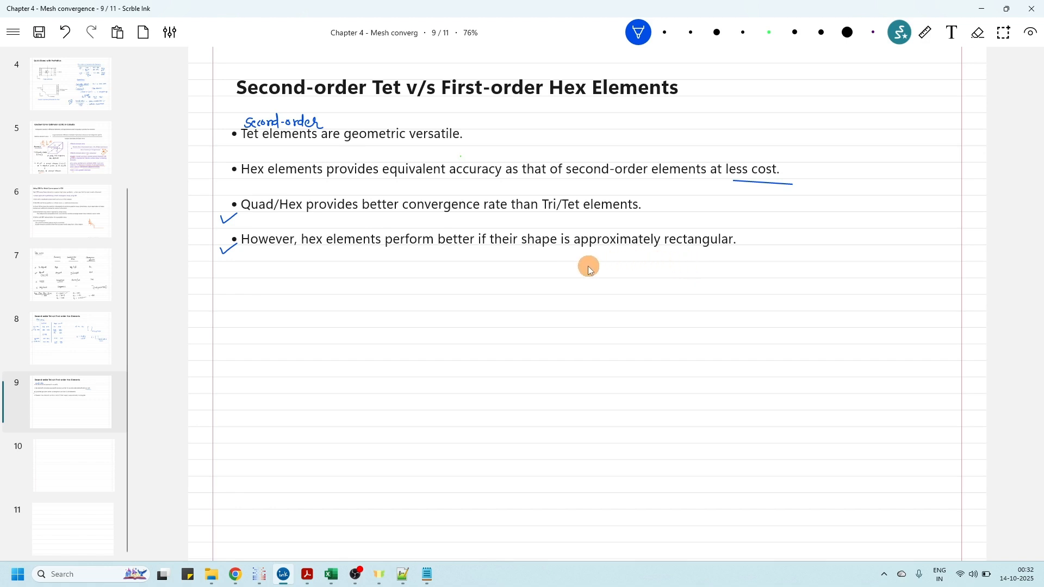
{"action": "key", "text": "ctrl+s"}
{"action": "left_click_drag", "start_coordinate": [301, 251], "coordinate": [372, 252]}
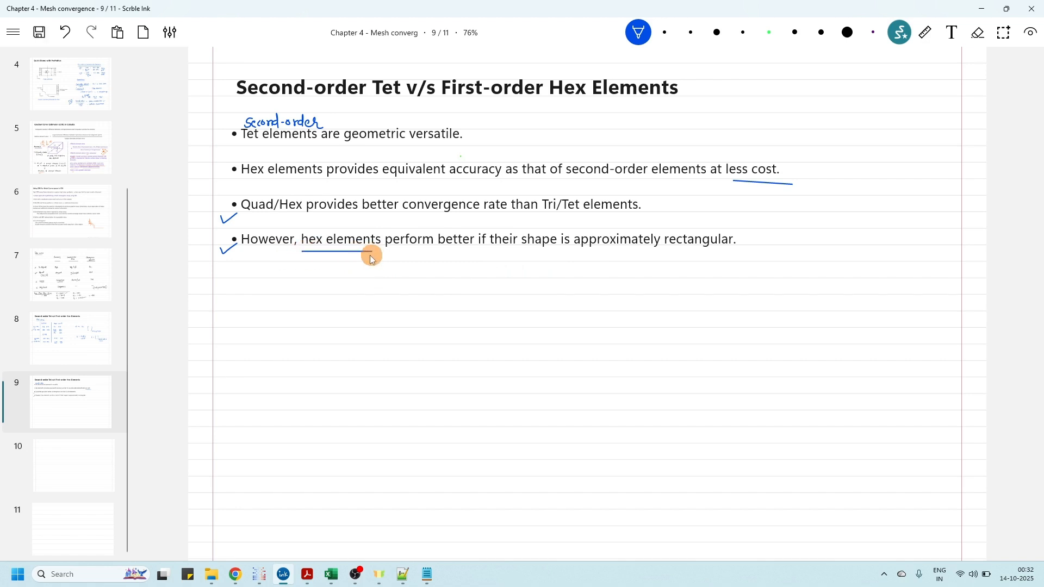